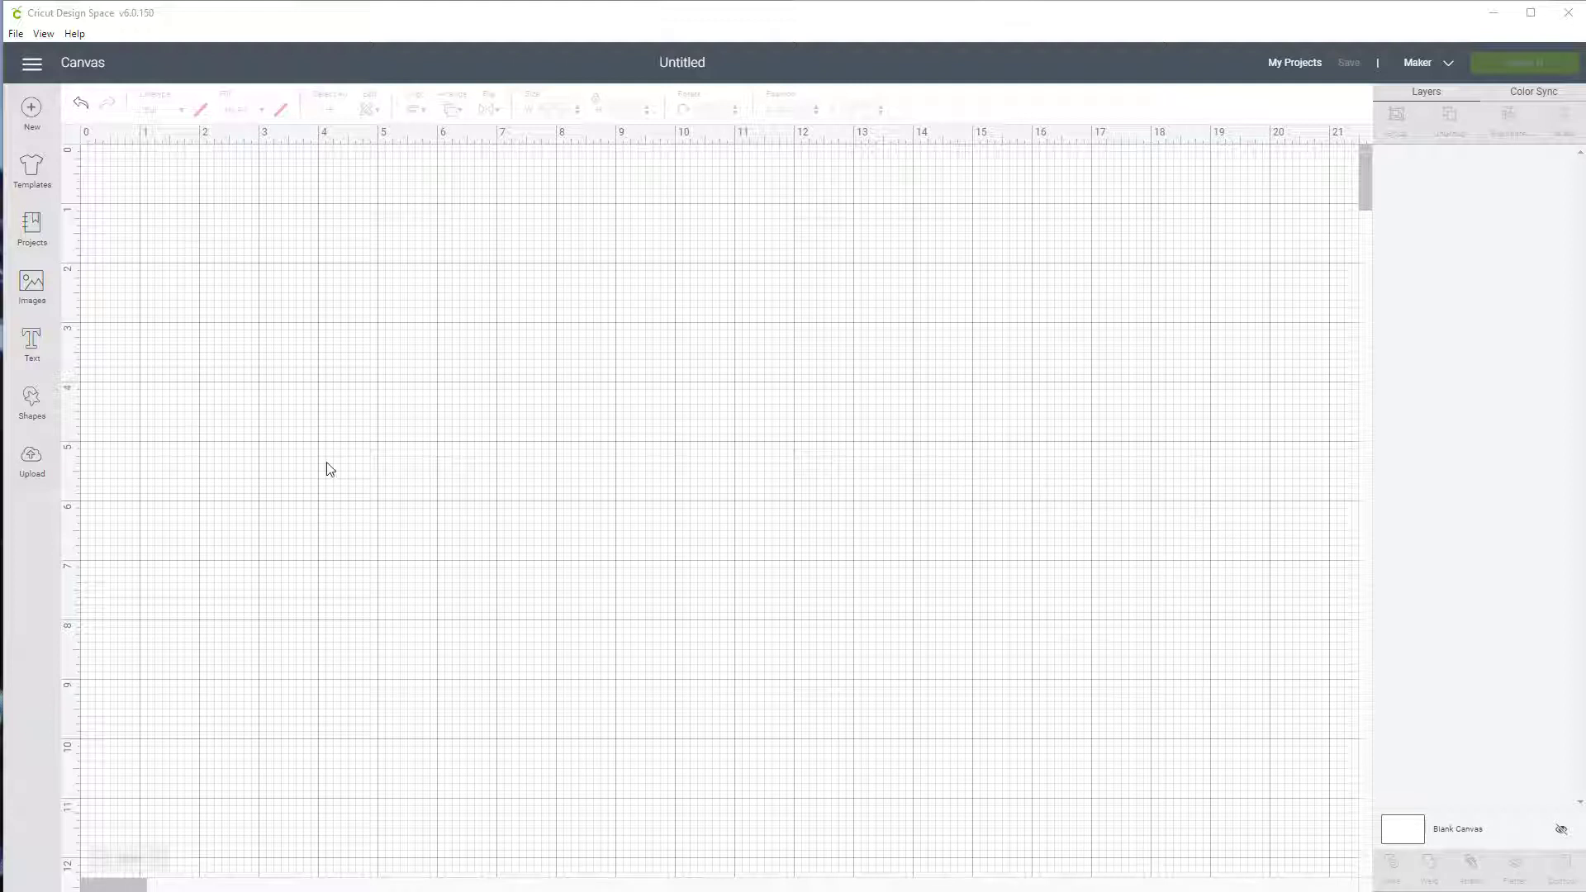
Add a heart on the right side of the canvas and a star at the centre
left_click(32, 402)
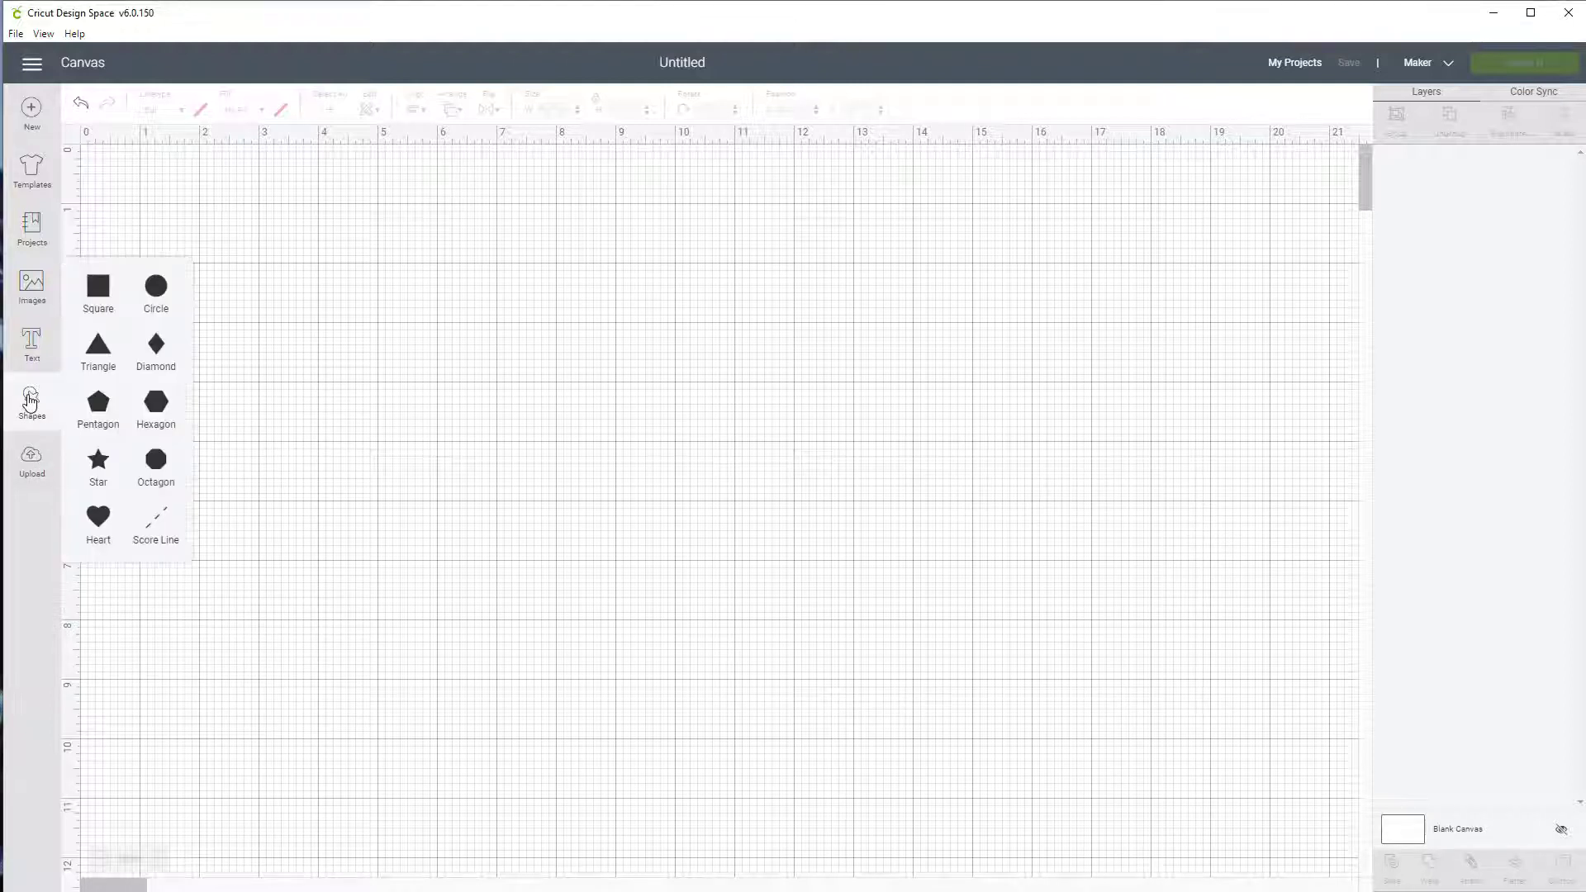
left_click(100, 517)
left_click_drag(240, 276, 1154, 422)
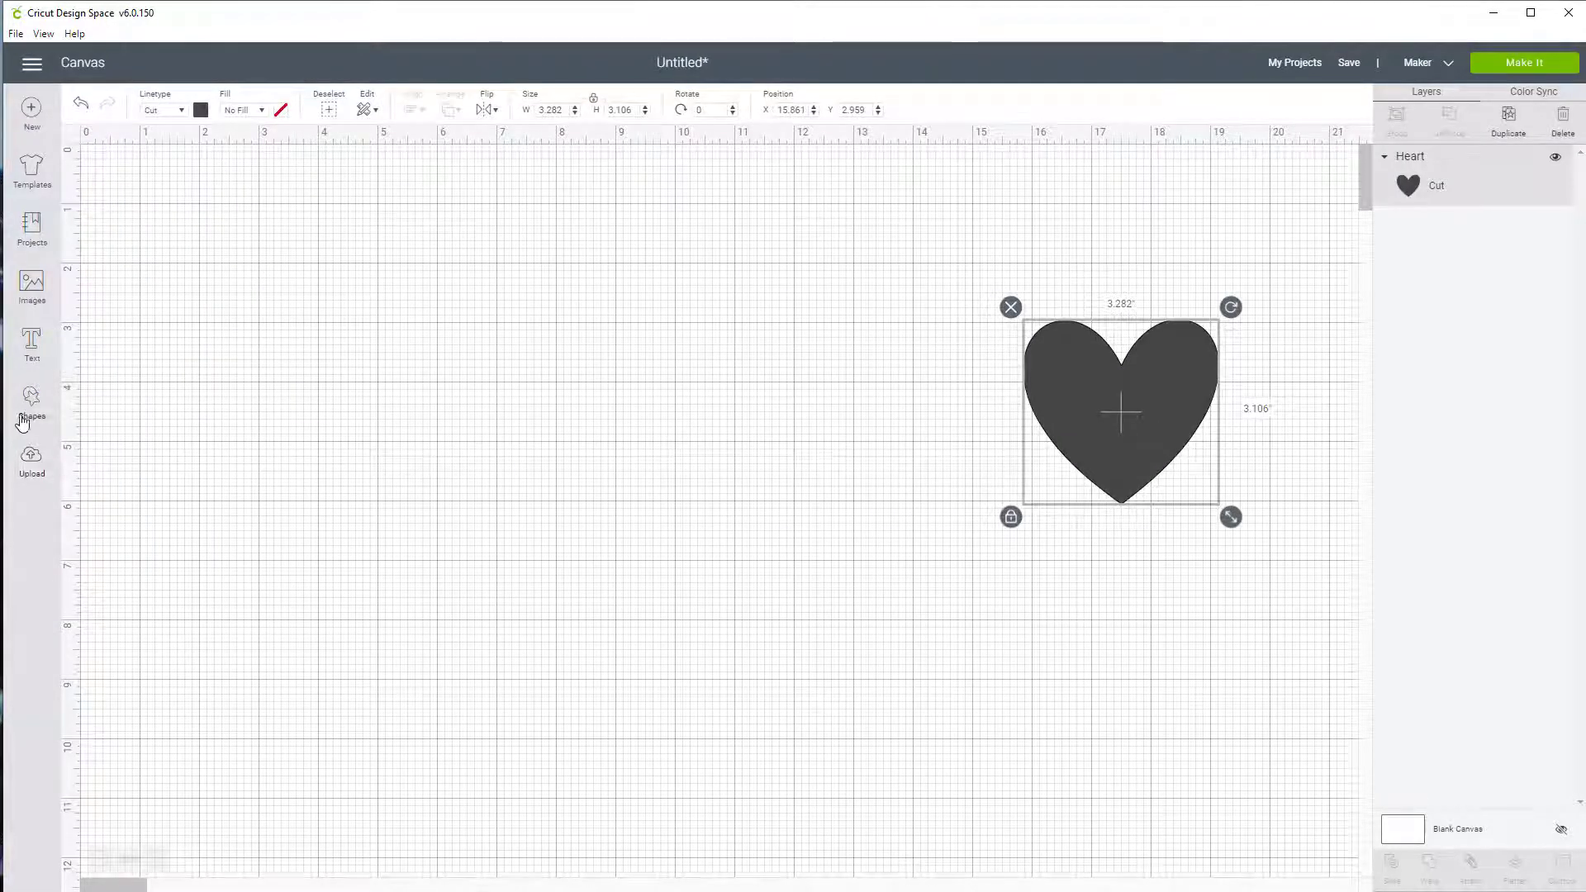
left_click(18, 386)
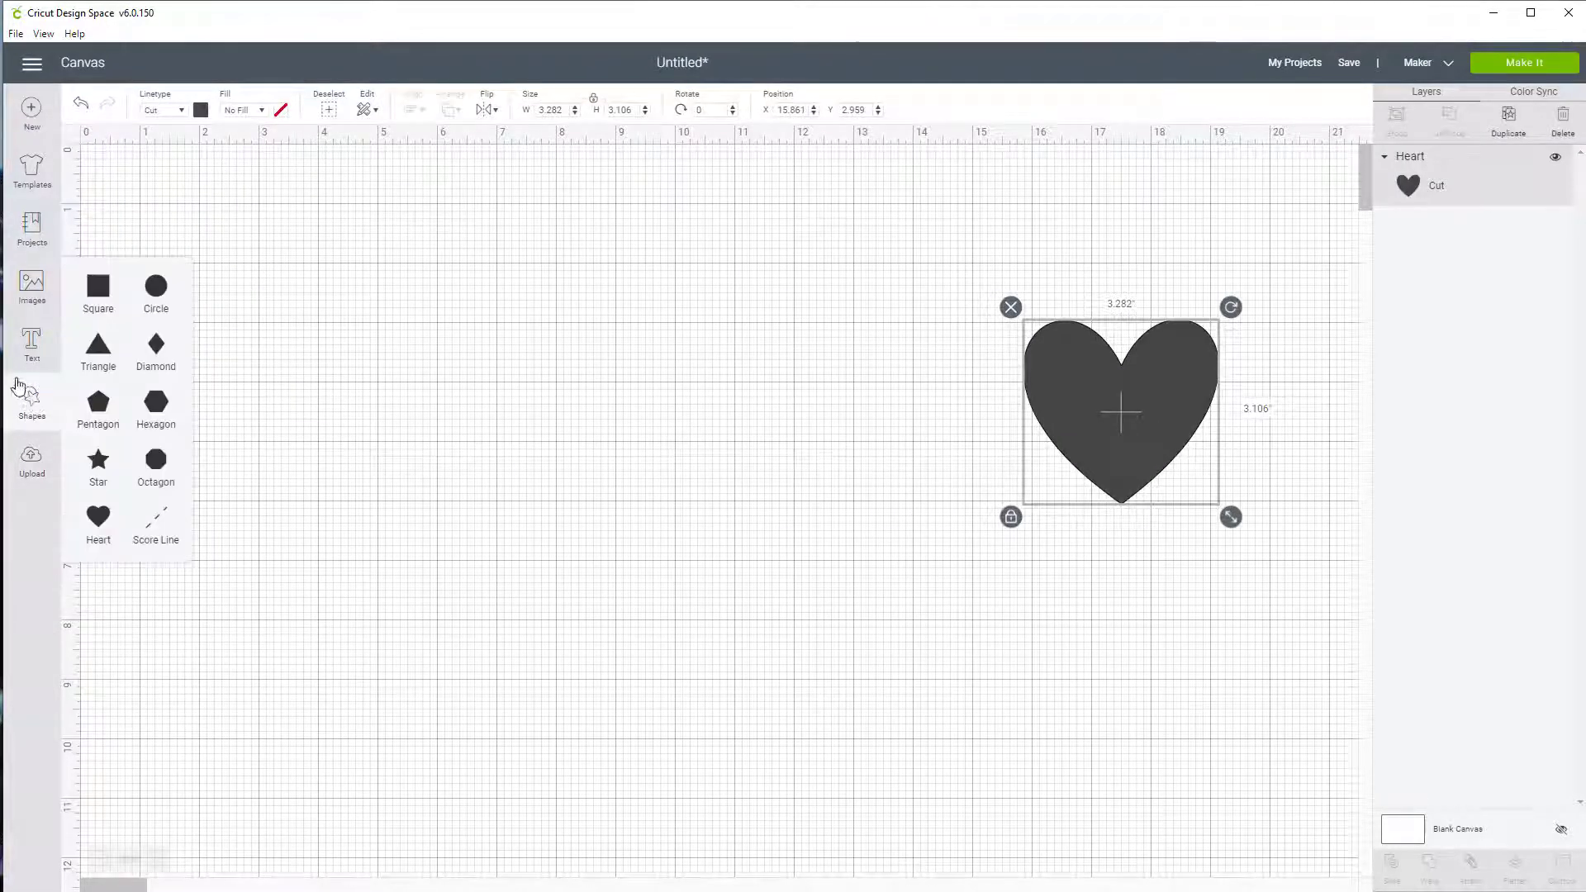
left_click(98, 460)
left_click_drag(237, 325, 819, 566)
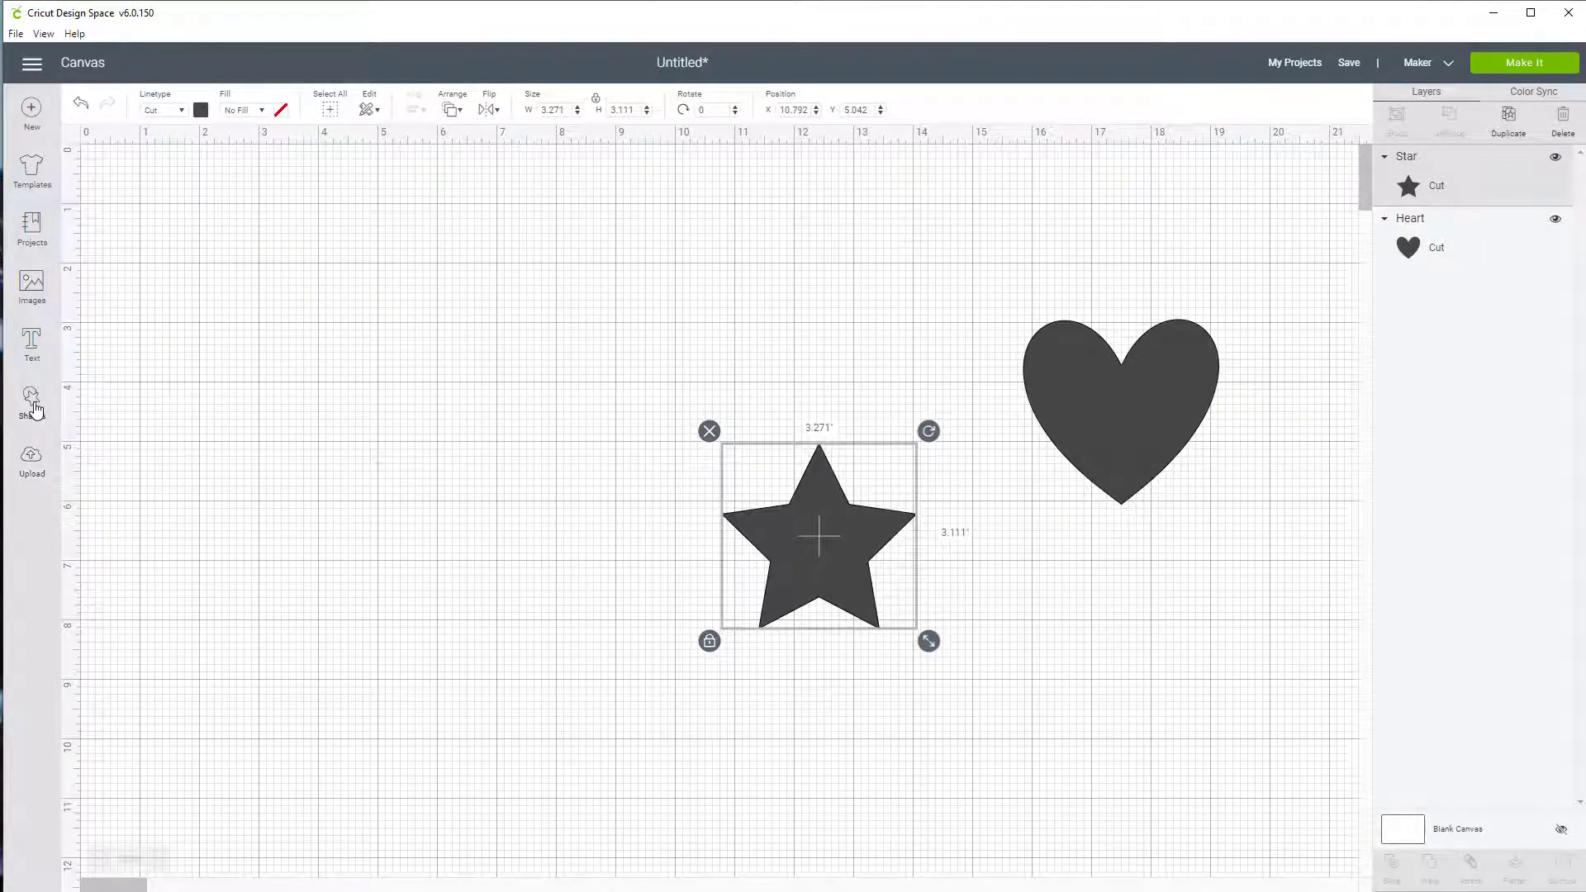
Add a circle above the star and a hexagon at the lower left
left_click(36, 413)
left_click(153, 293)
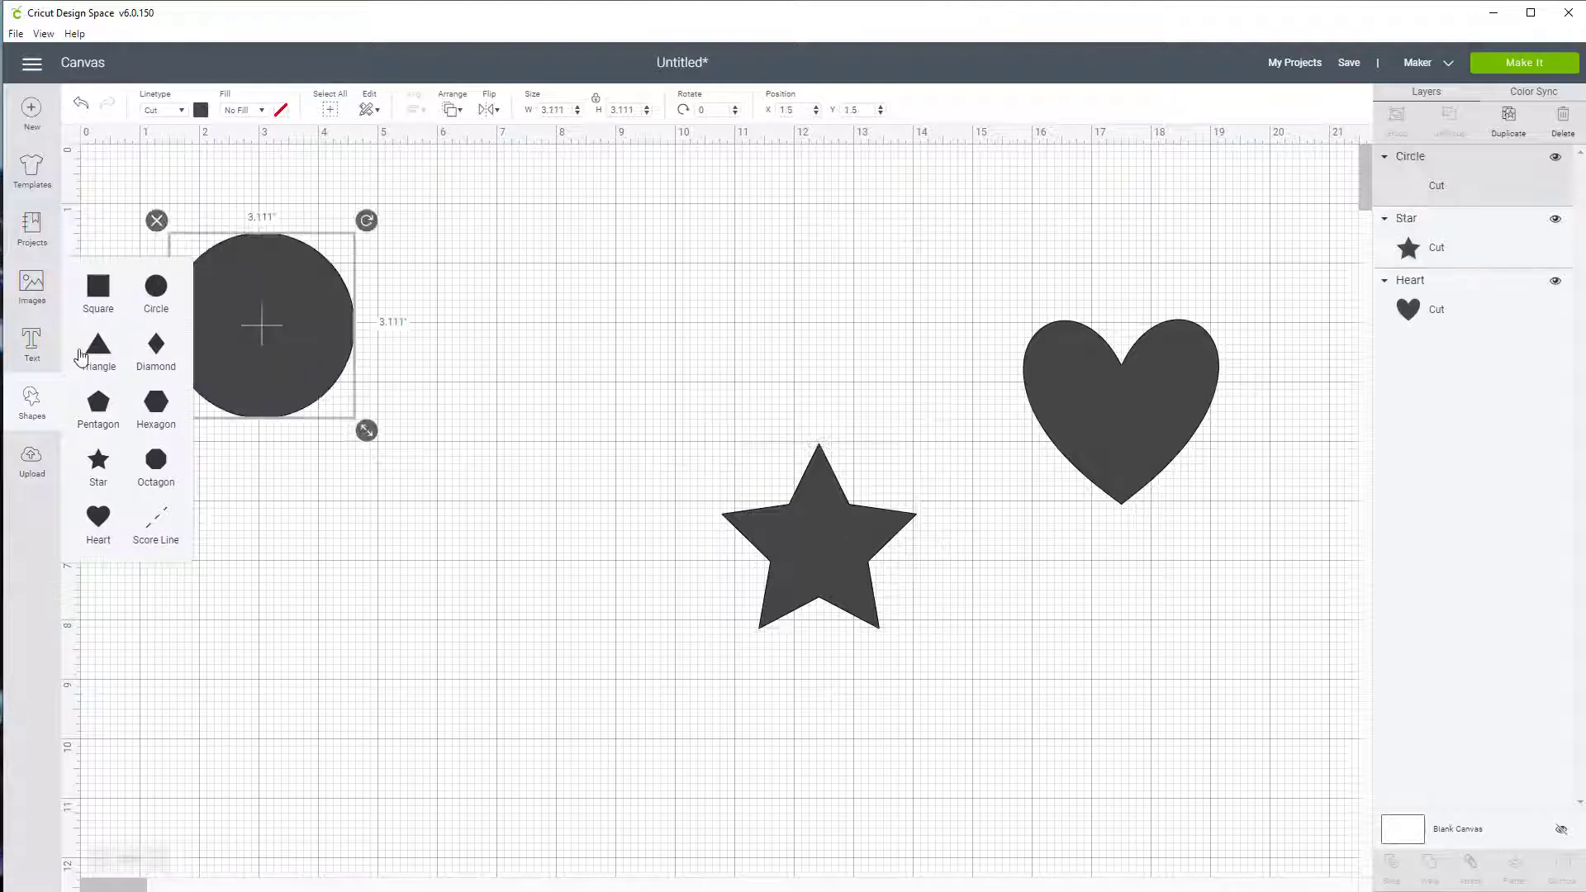
left_click_drag(312, 357, 754, 355)
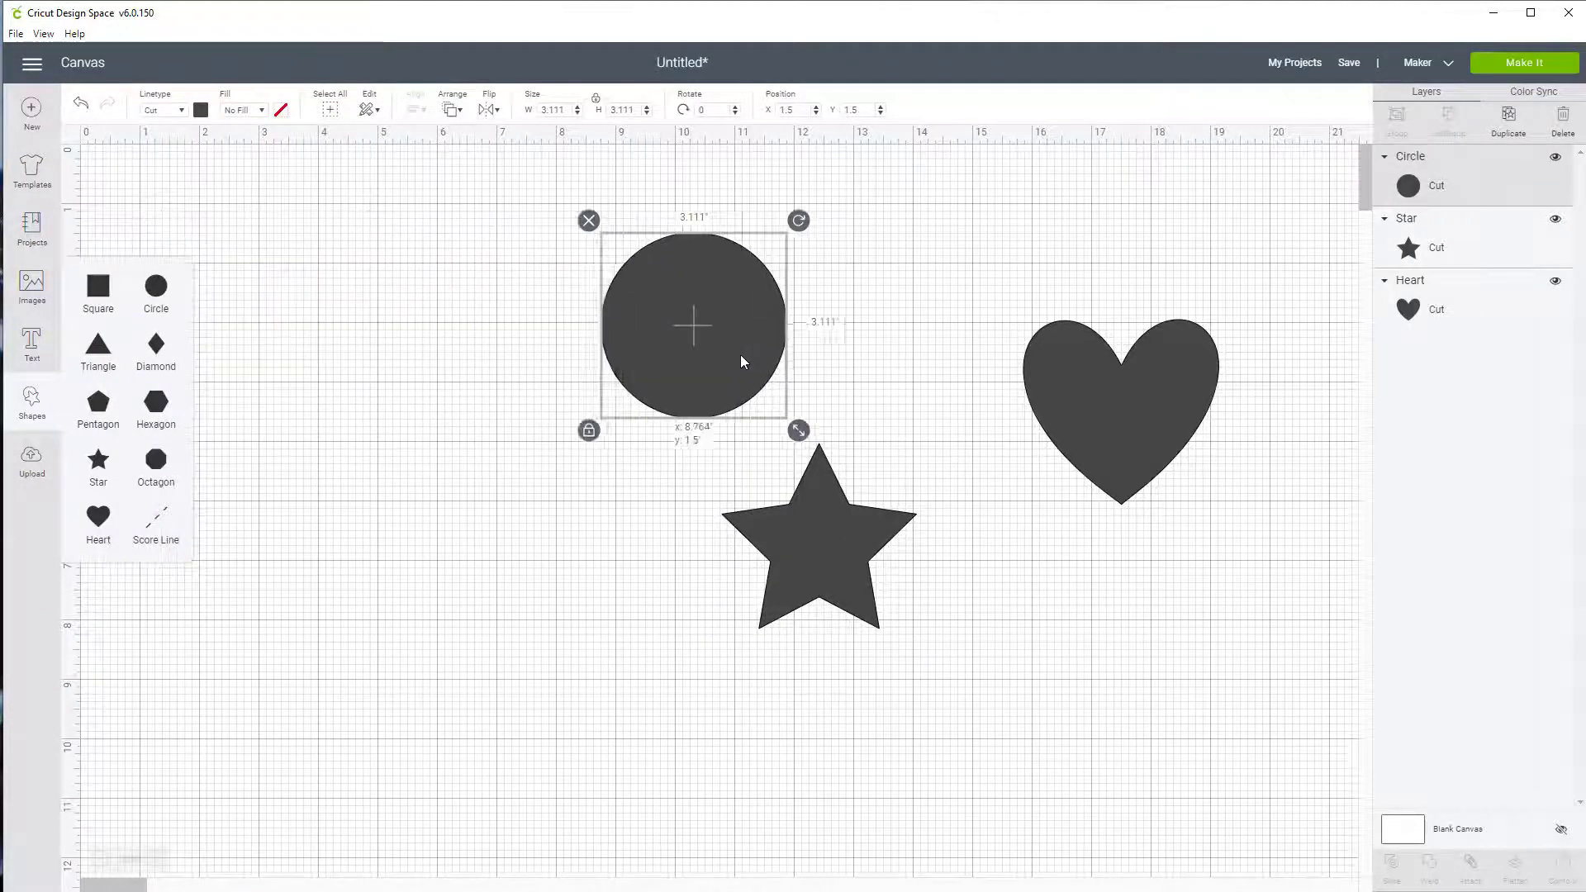
left_click(36, 413)
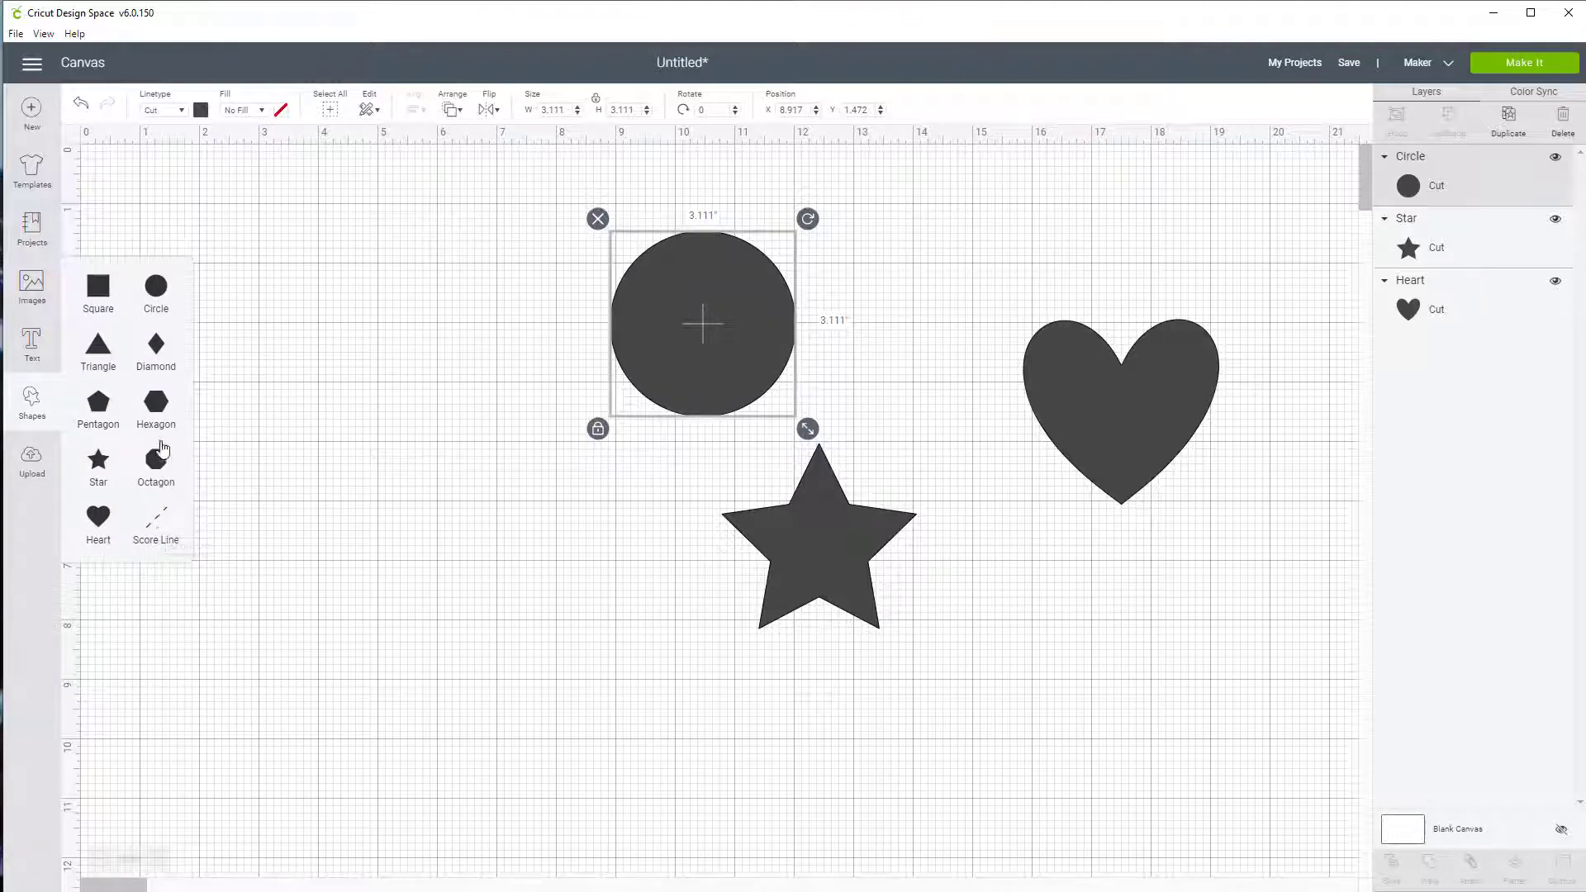
left_click(156, 403)
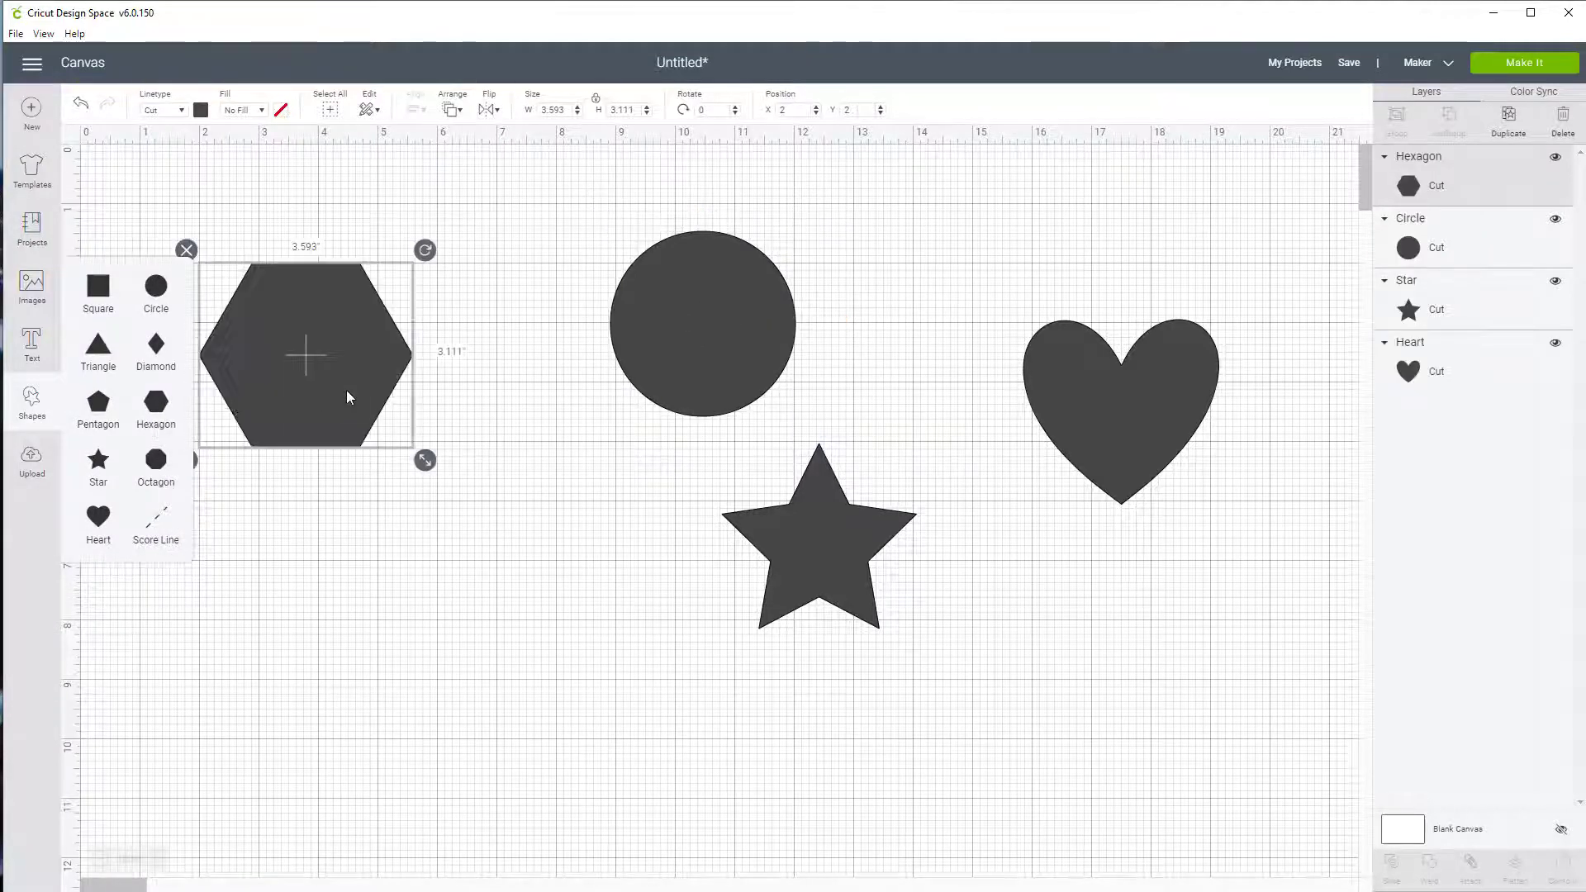
left_click_drag(347, 396, 485, 559)
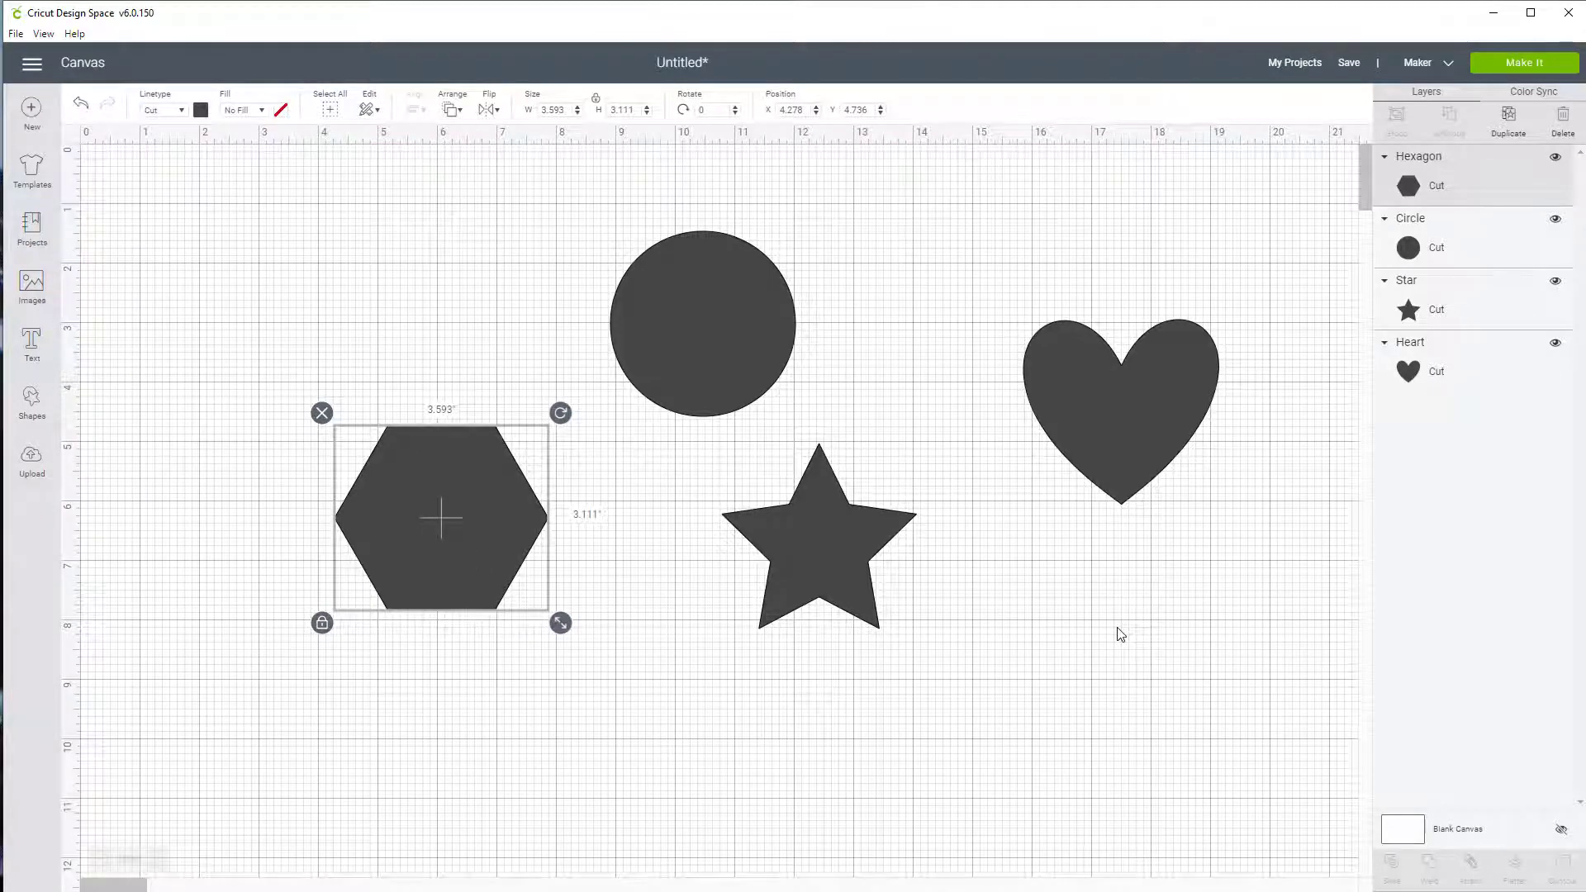
Colour the circle pink and the heart red
left_click(725, 333)
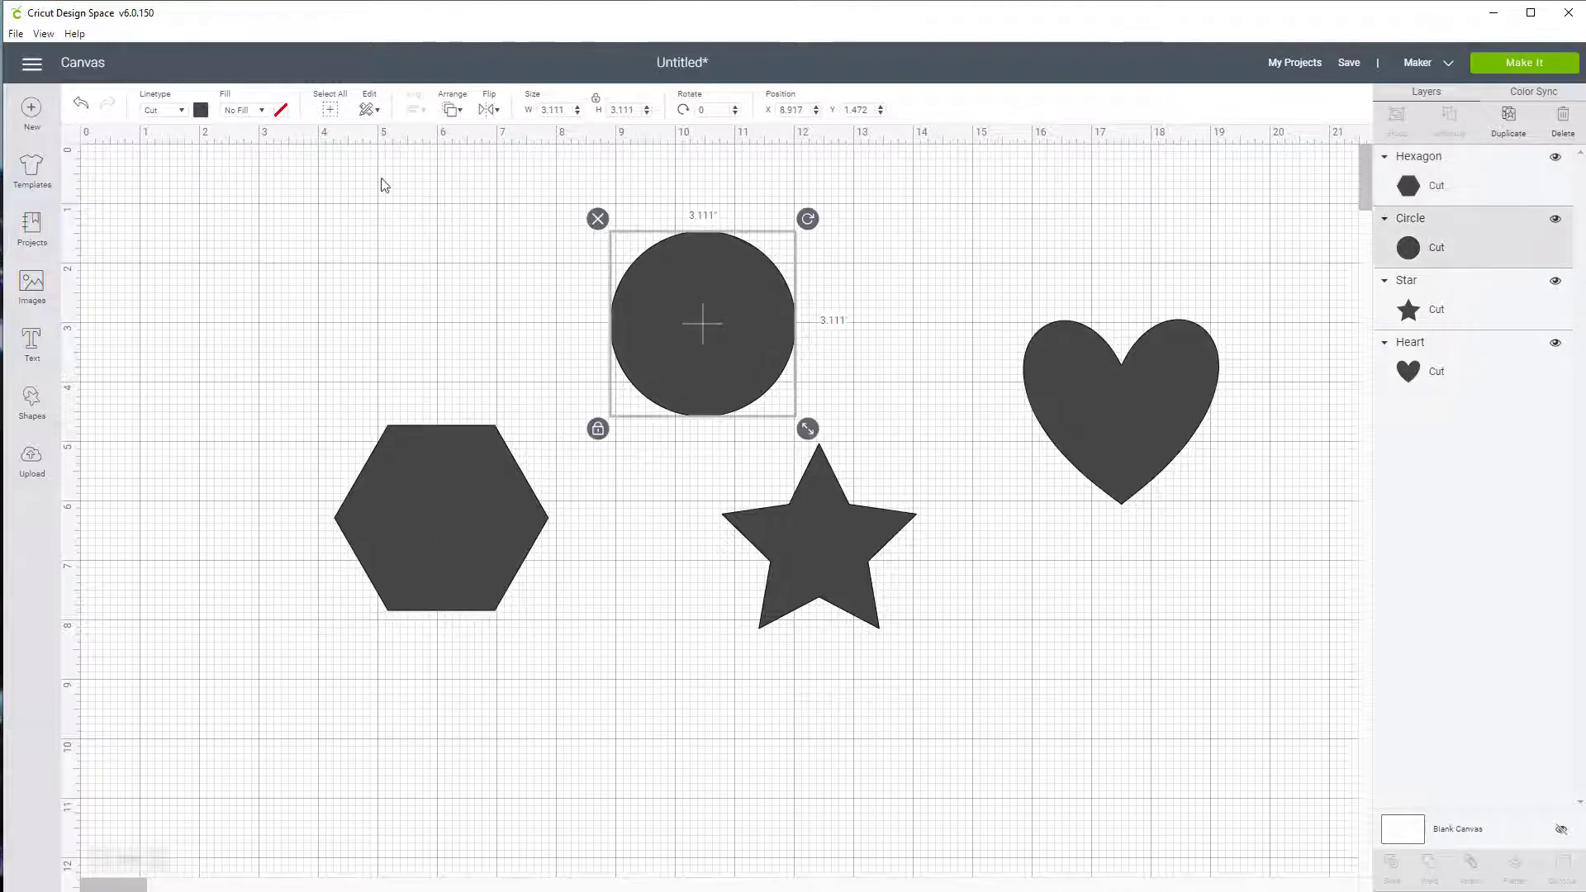
left_click(201, 110)
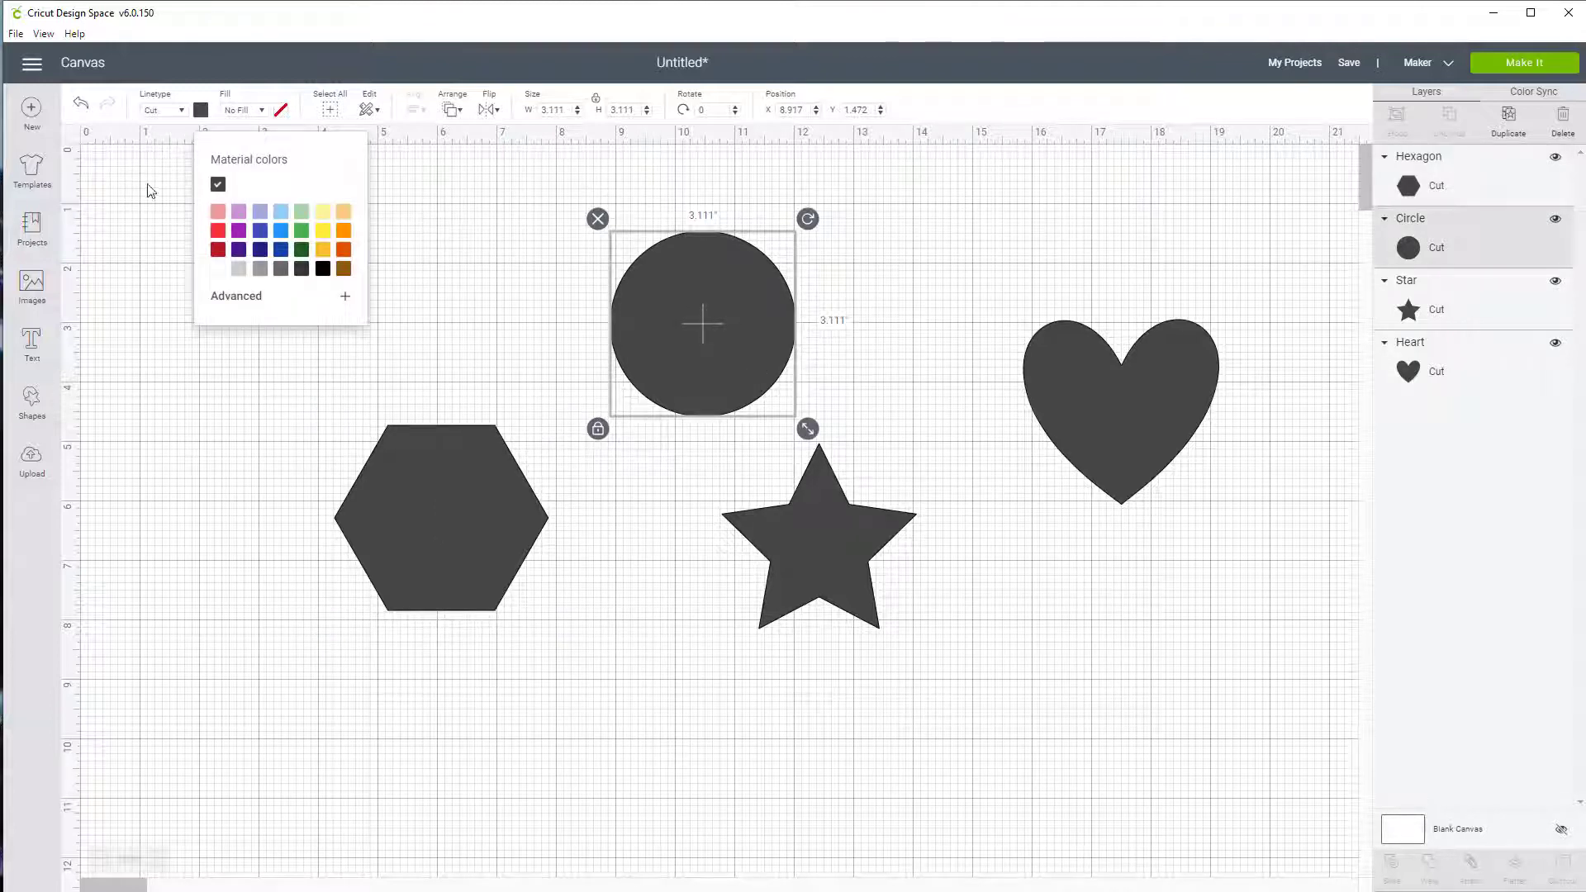
left_click(220, 214)
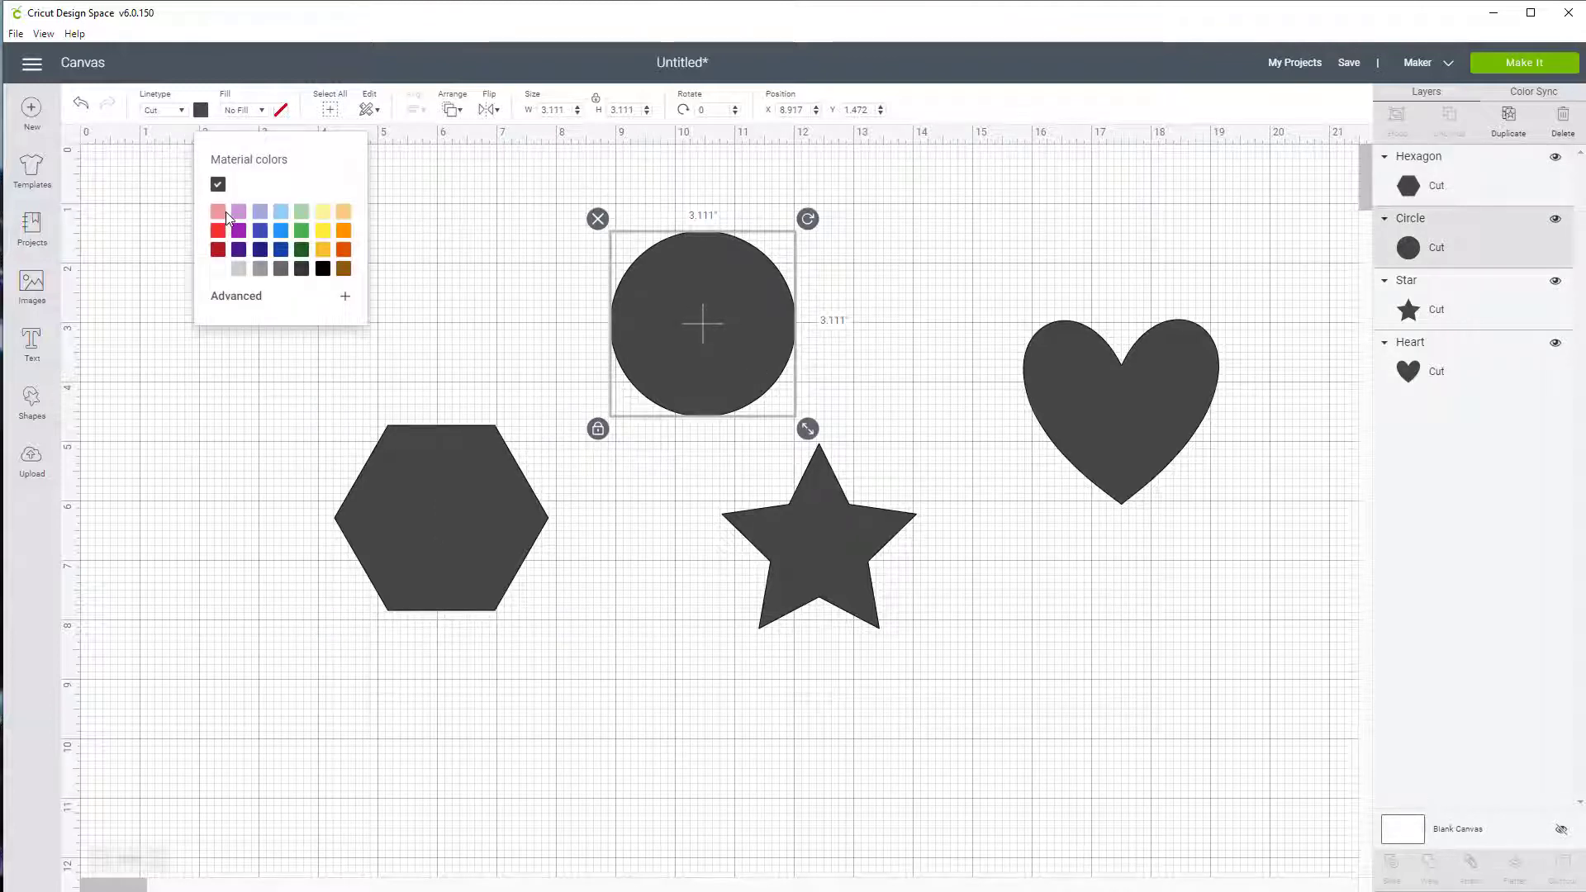
left_click(1173, 421)
left_click(201, 109)
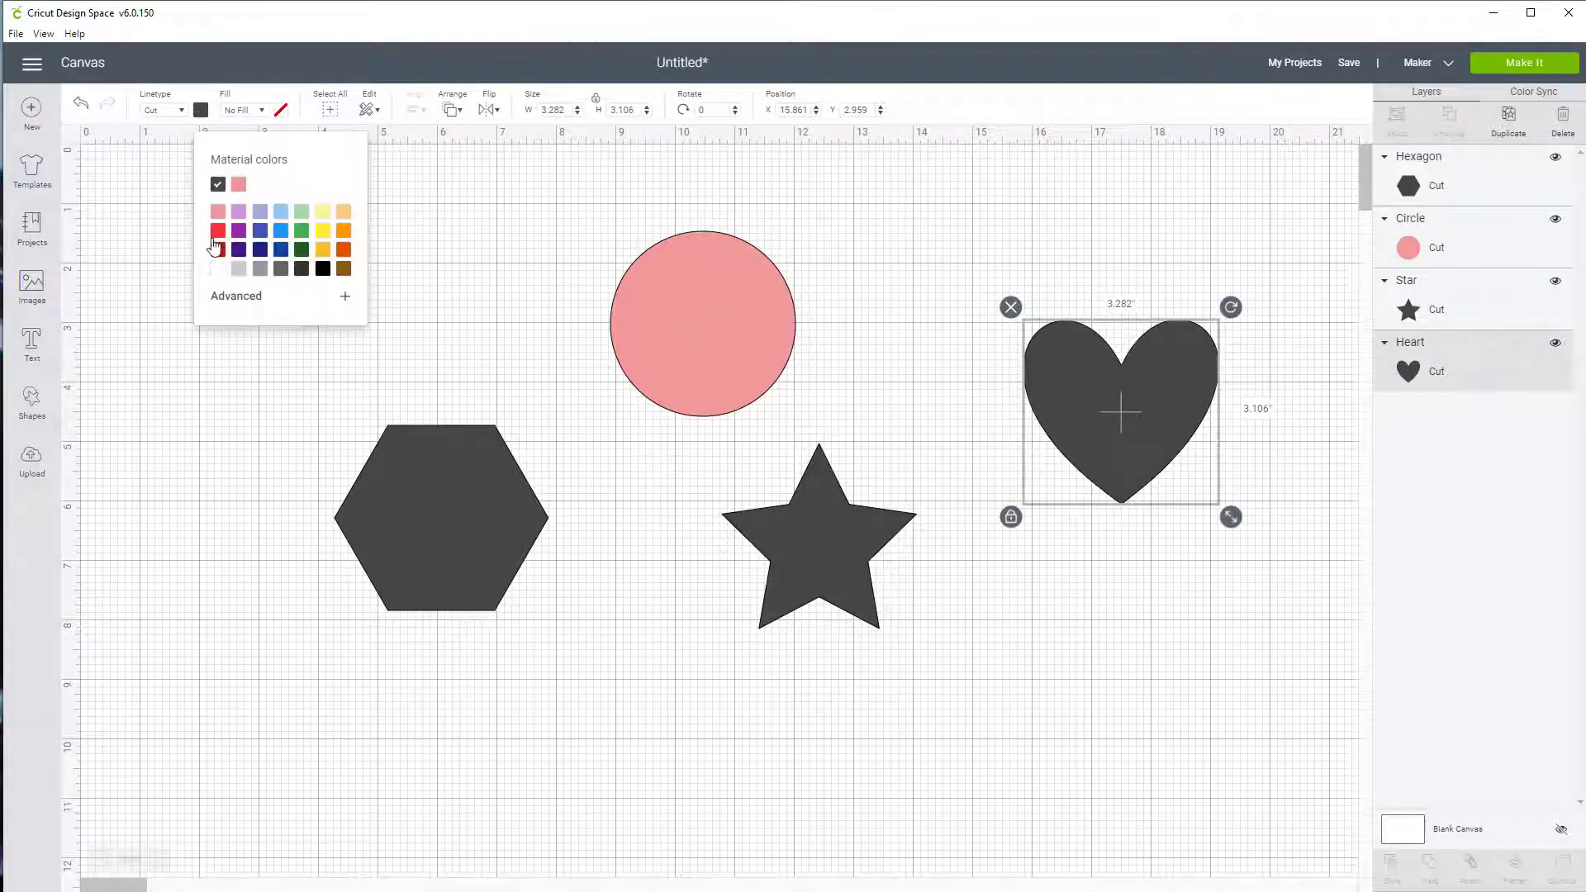
left_click(217, 232)
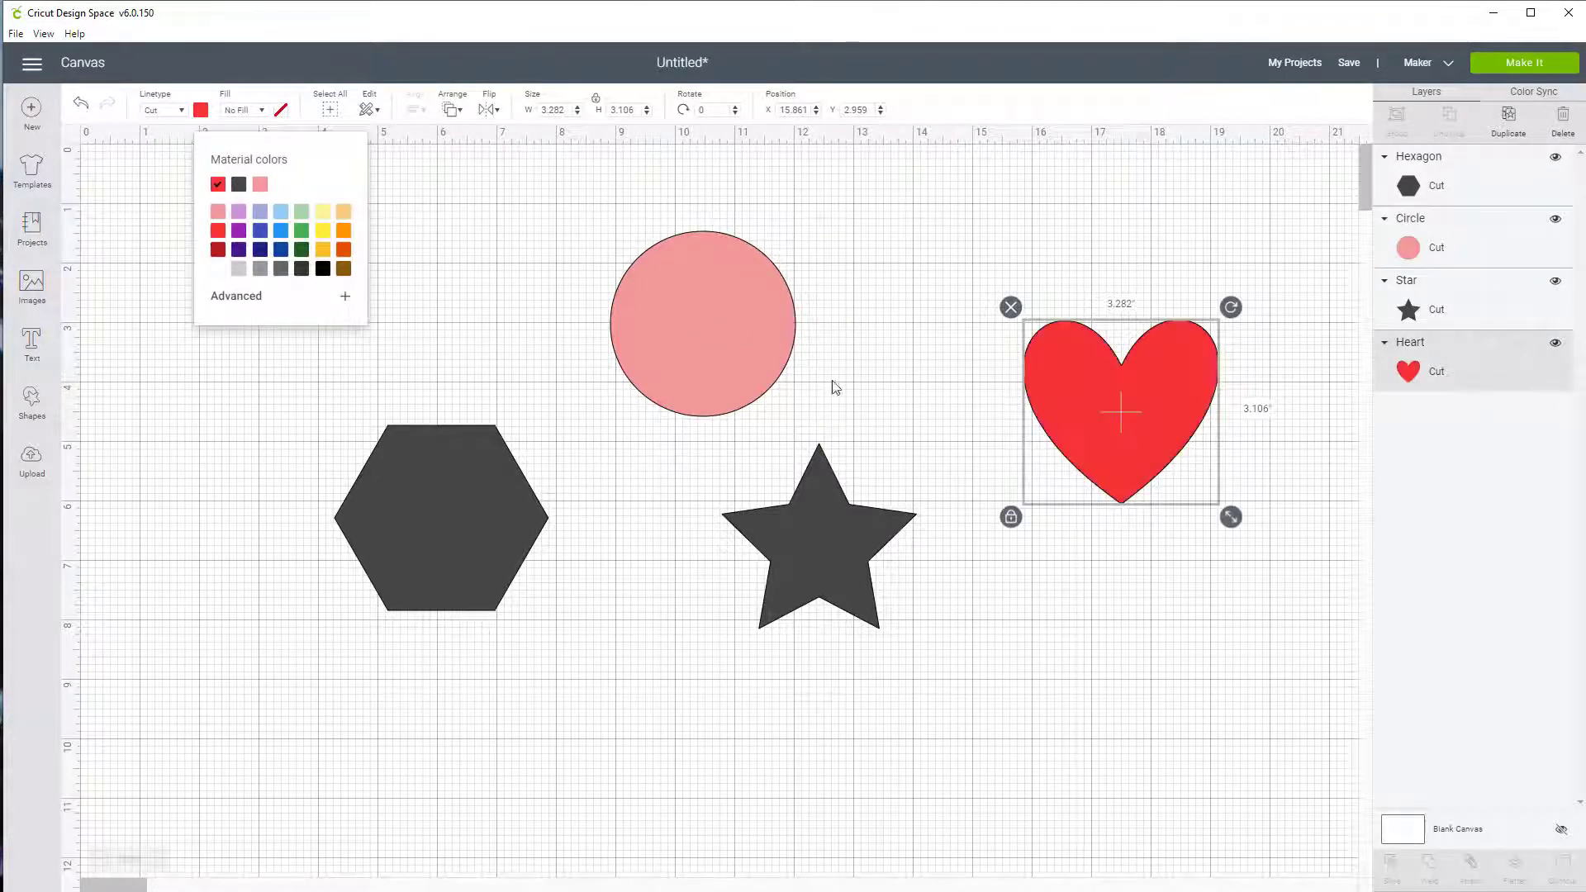
Colour the star golden yellow and the hexagon green
left_click(824, 543)
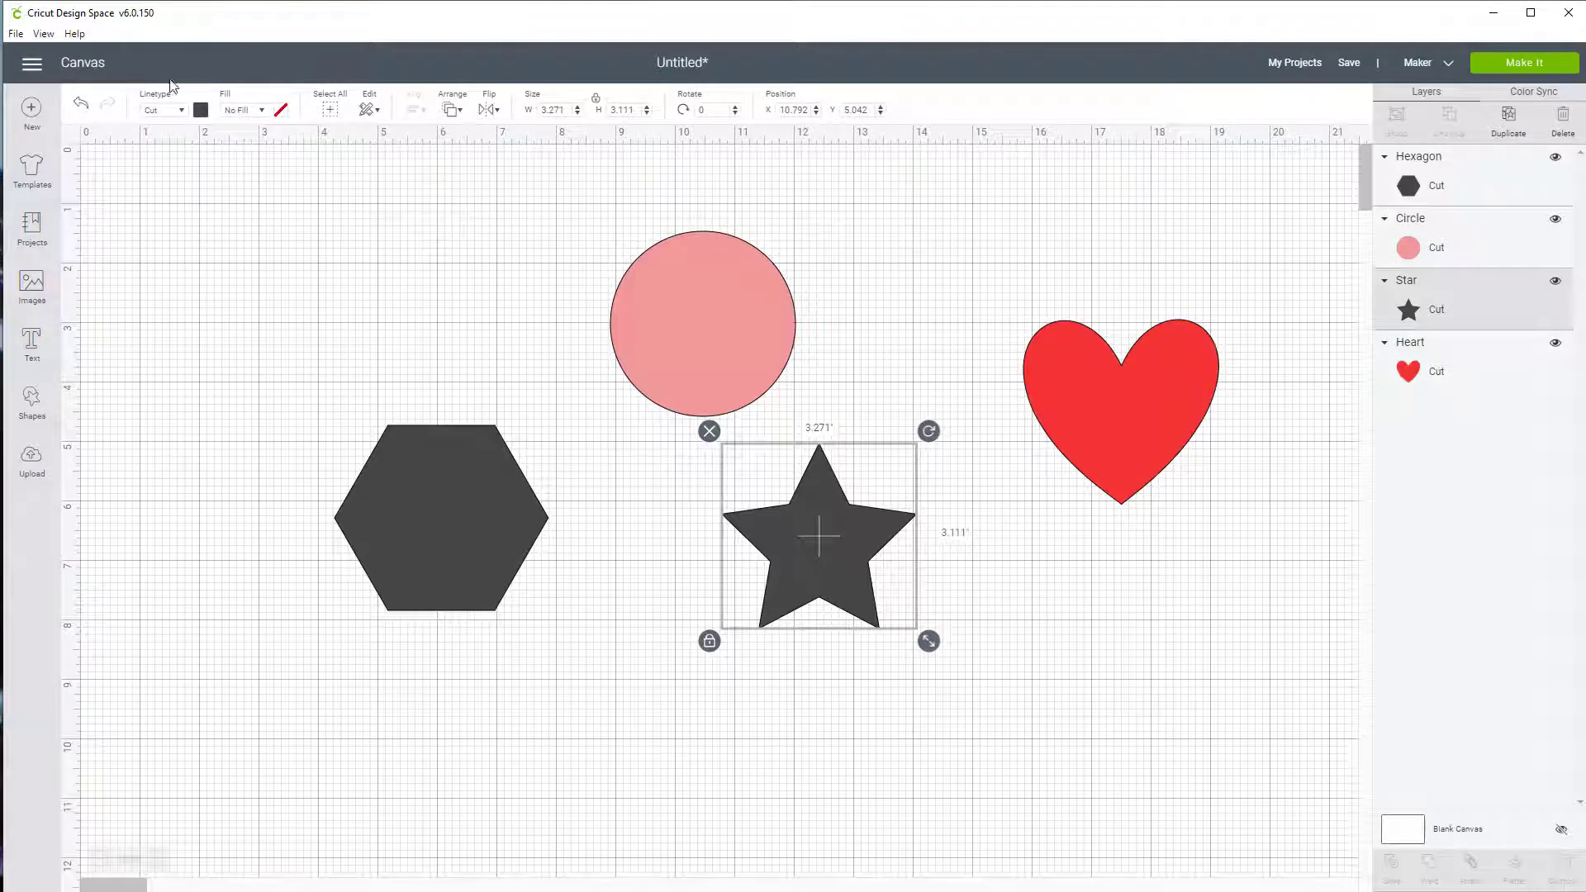
left_click(201, 116)
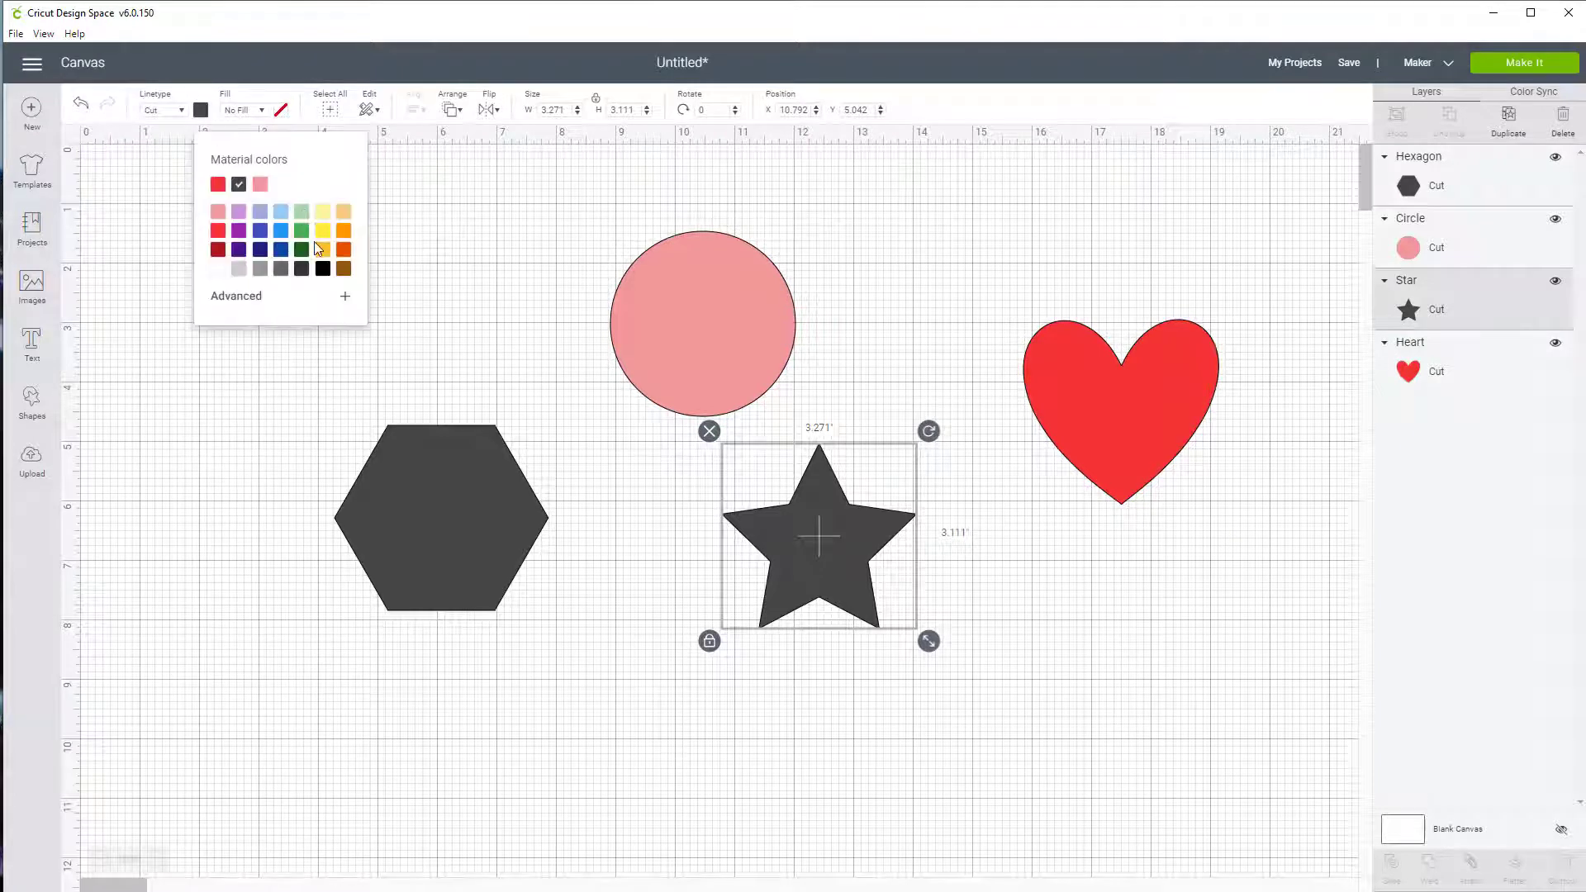
left_click(323, 249)
left_click(406, 450)
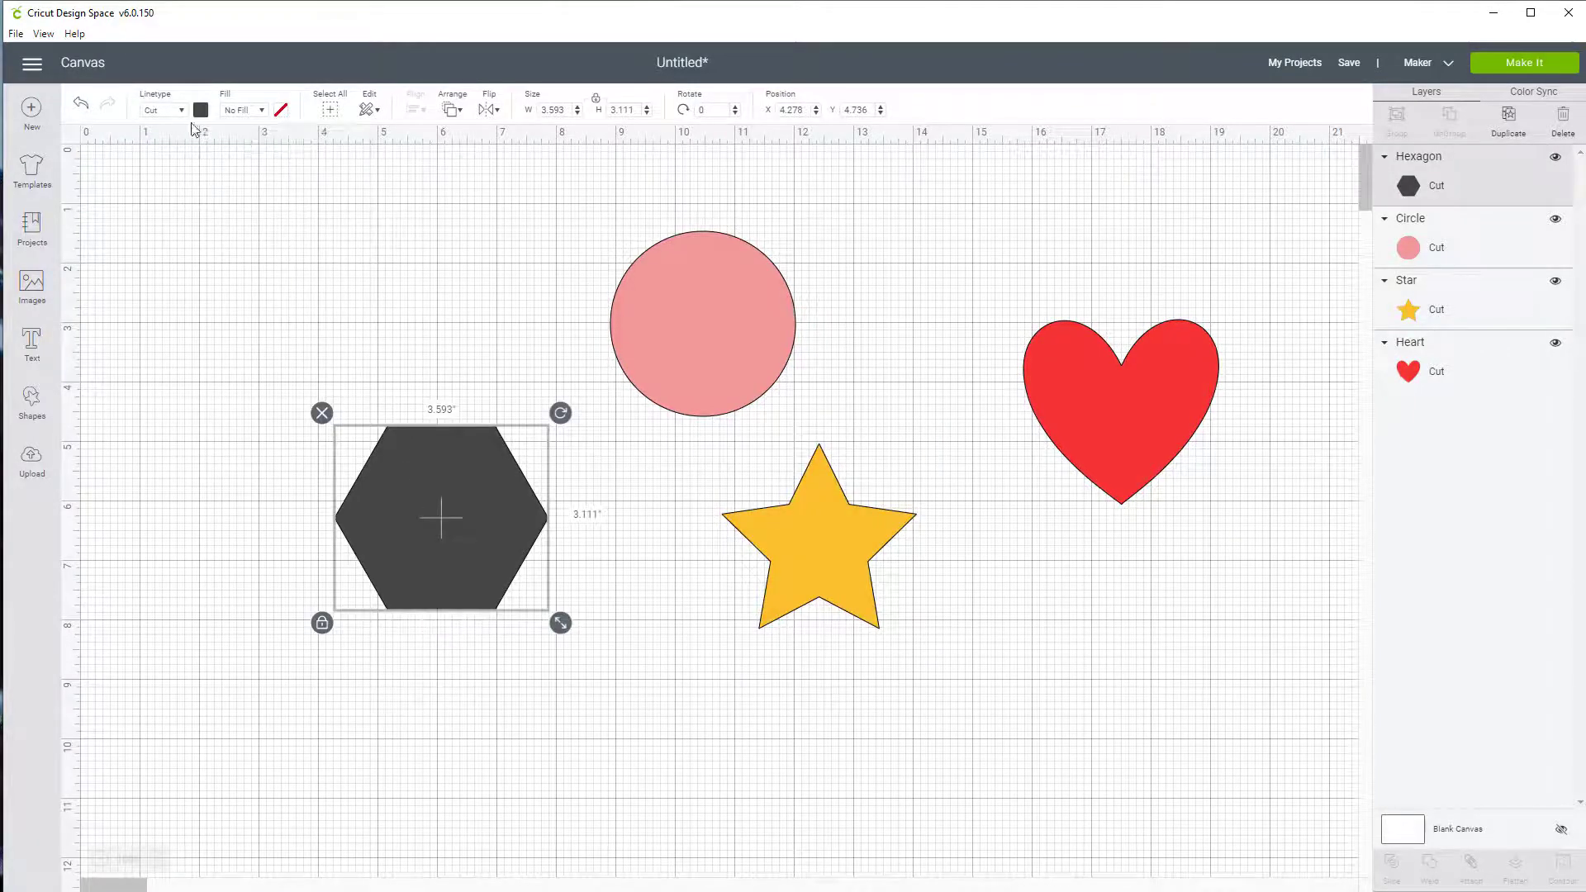
left_click(200, 111)
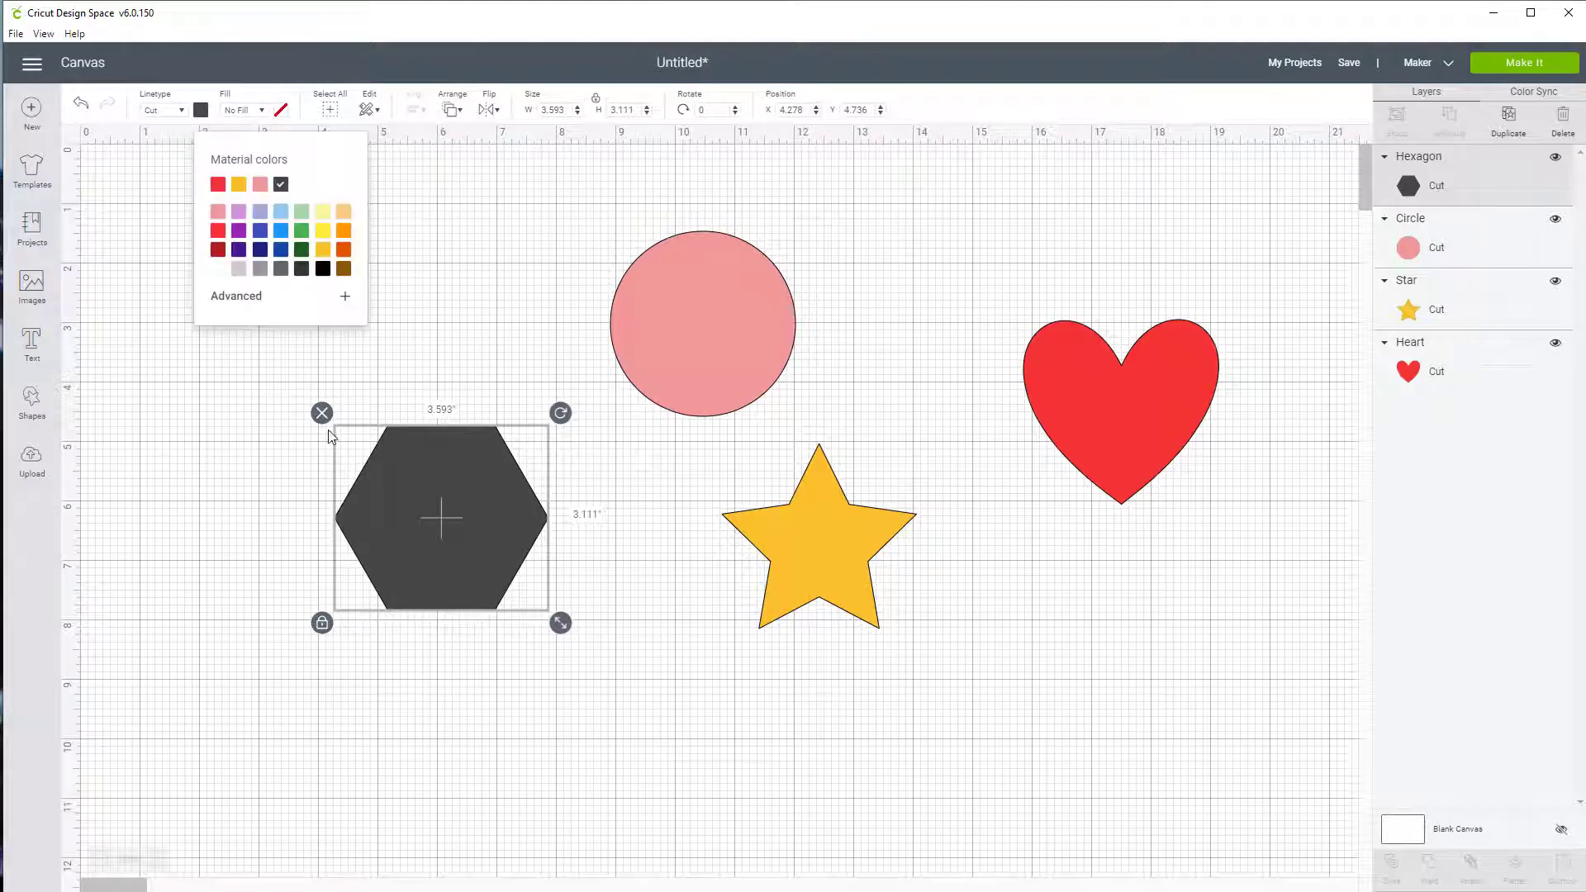
left_click(302, 231)
left_click(834, 786)
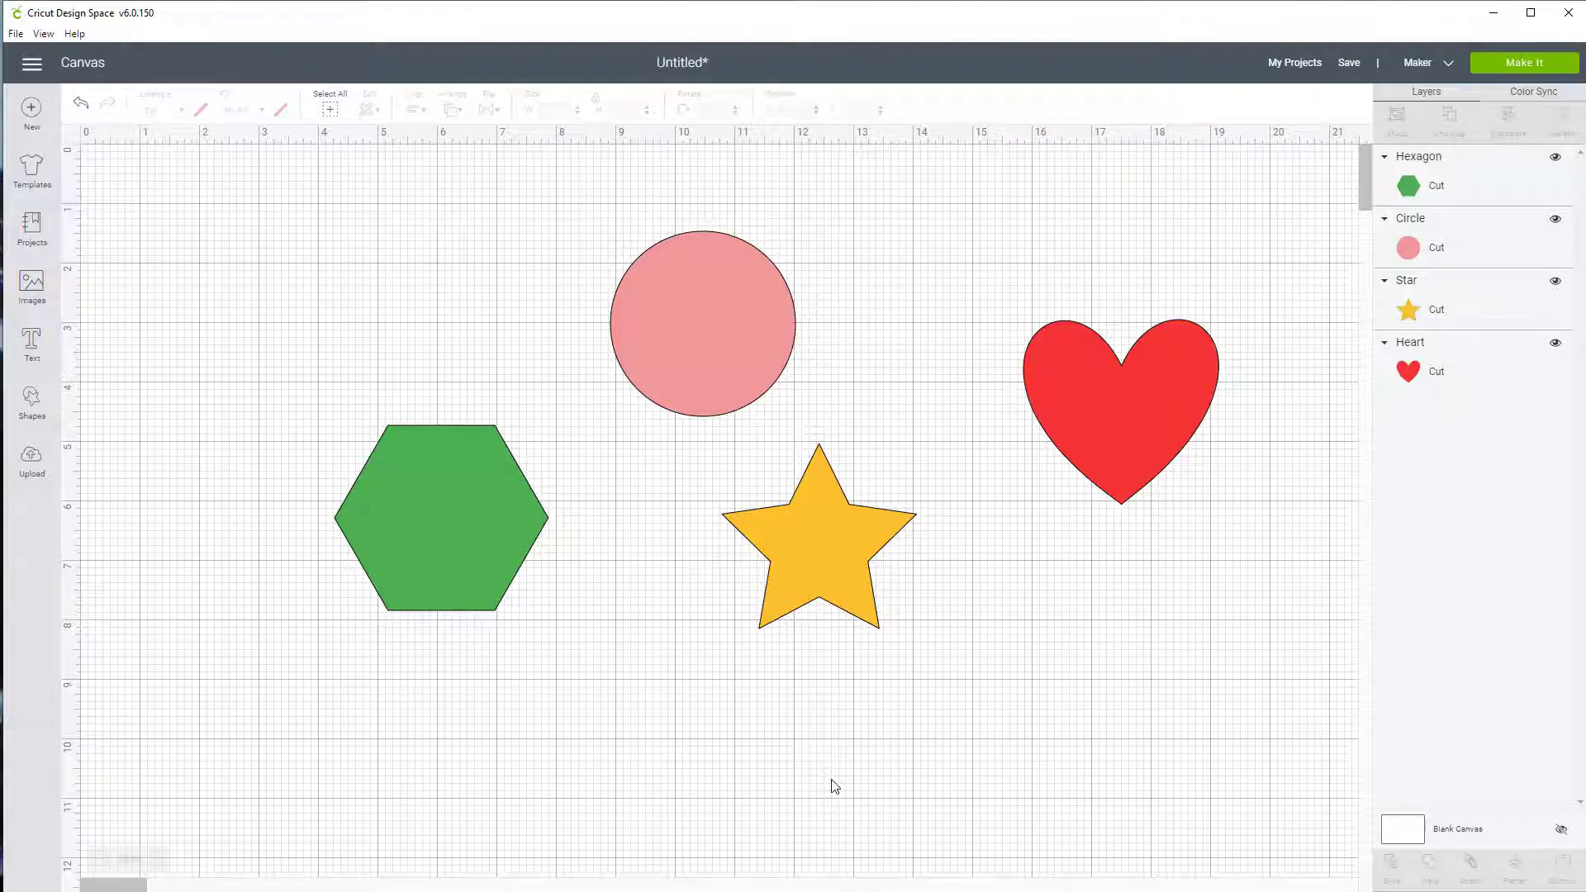
Duplicate the red heart and make the copy dark red
left_click(1137, 409)
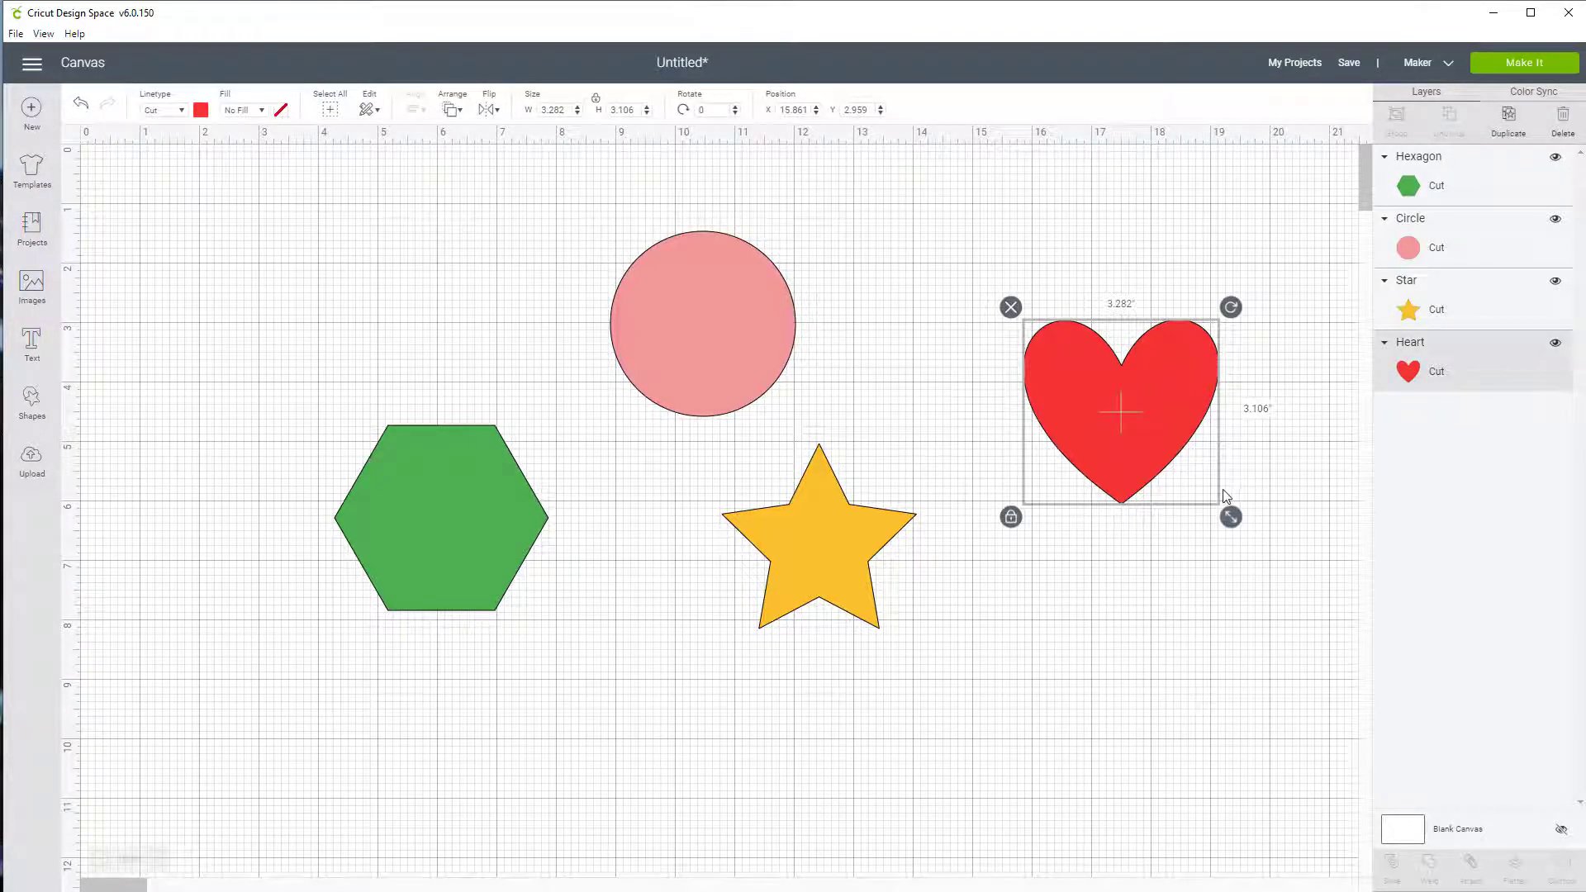
left_click(1508, 118)
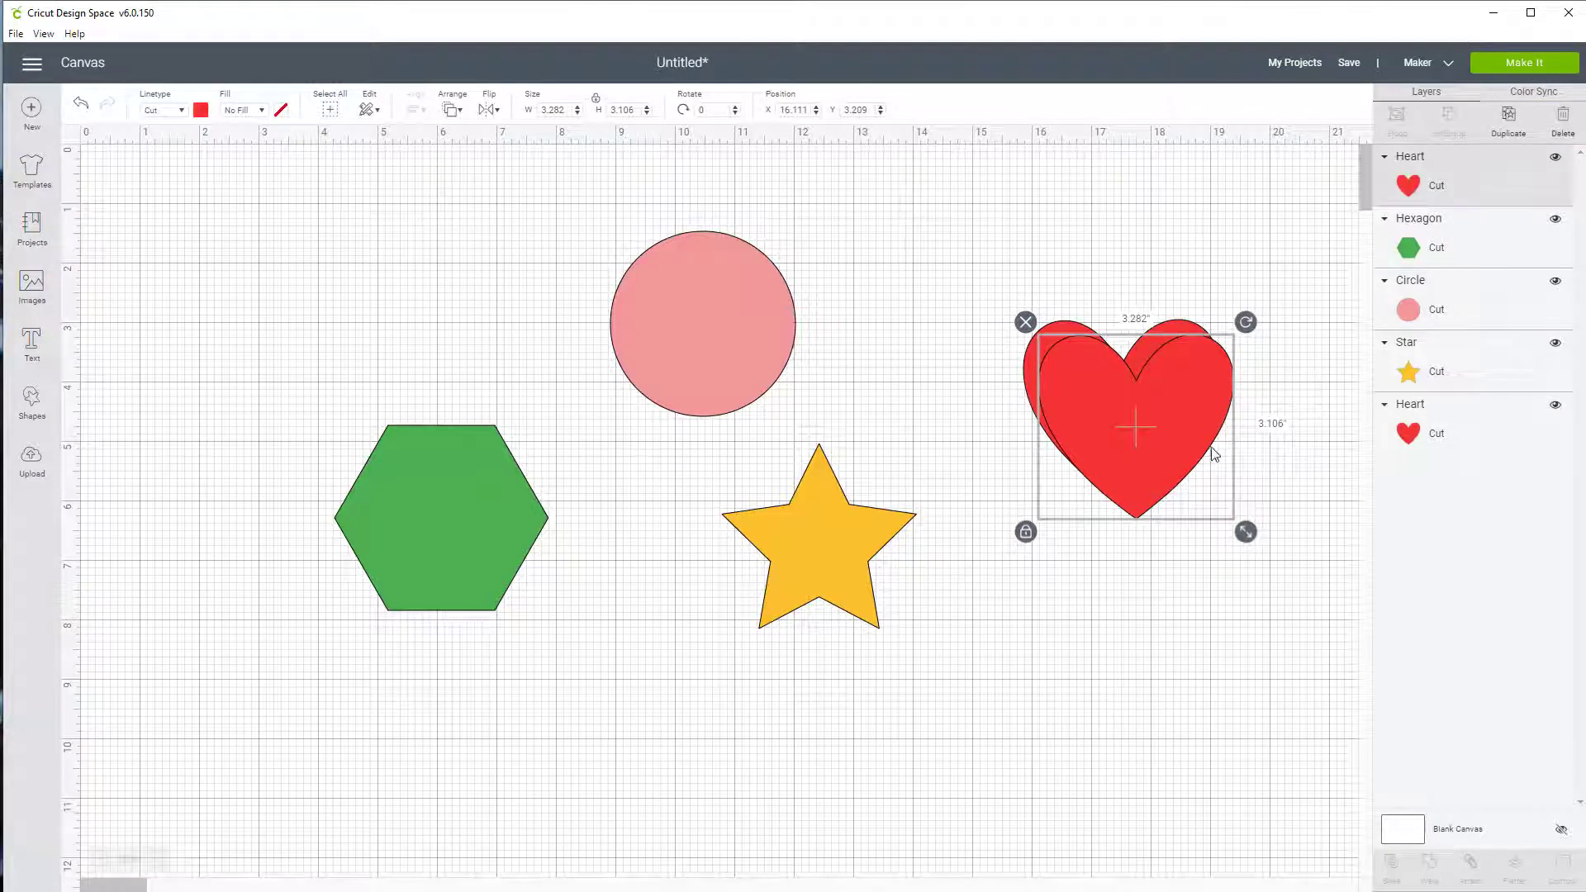
left_click(201, 109)
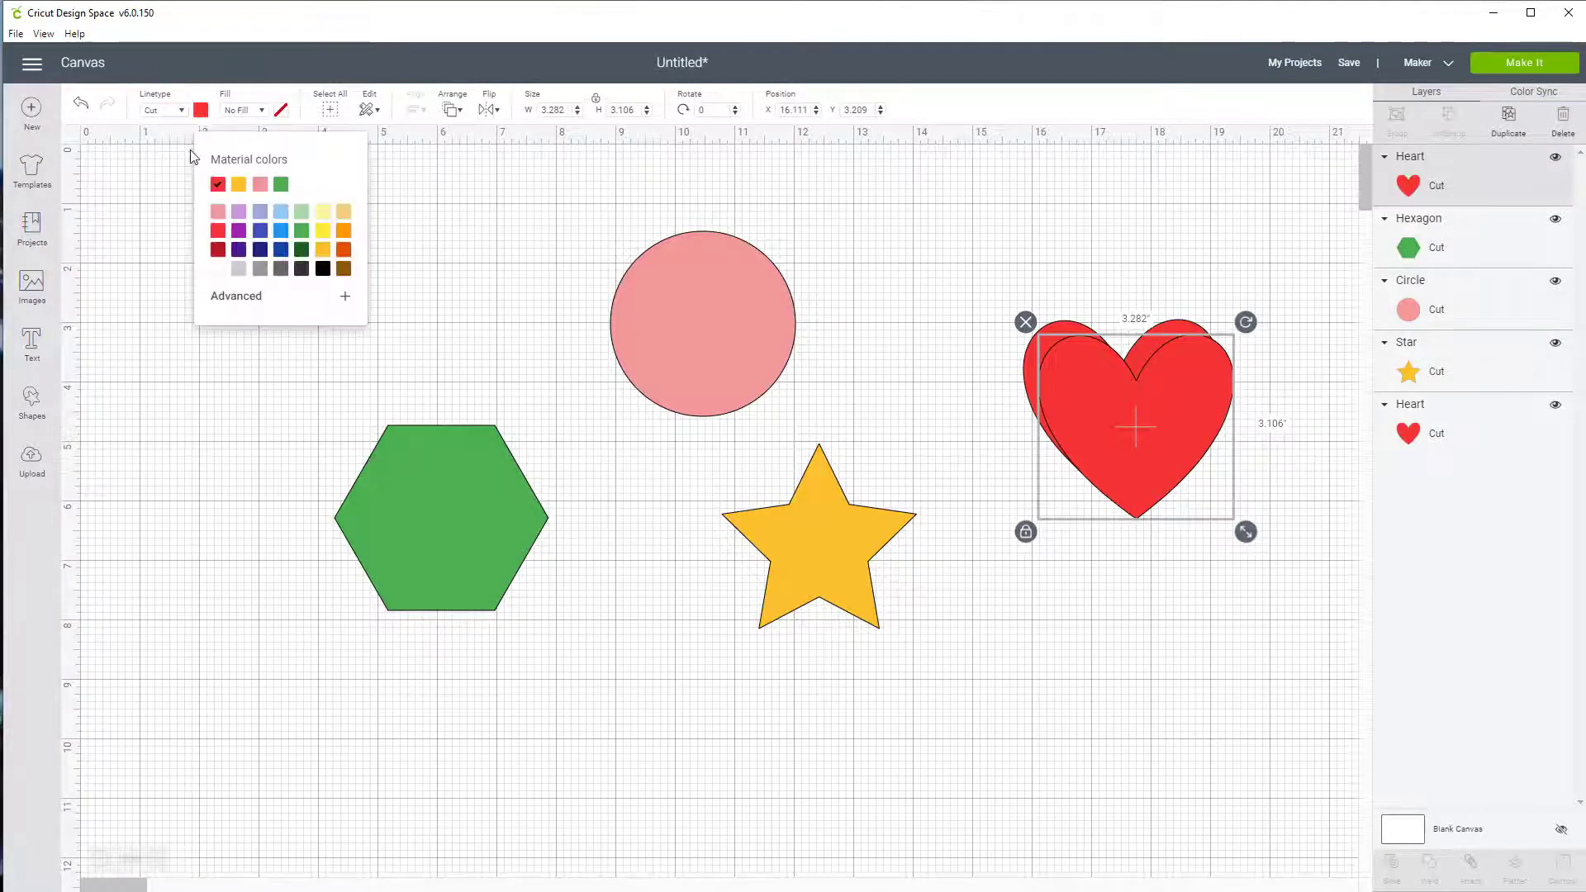
left_click(219, 252)
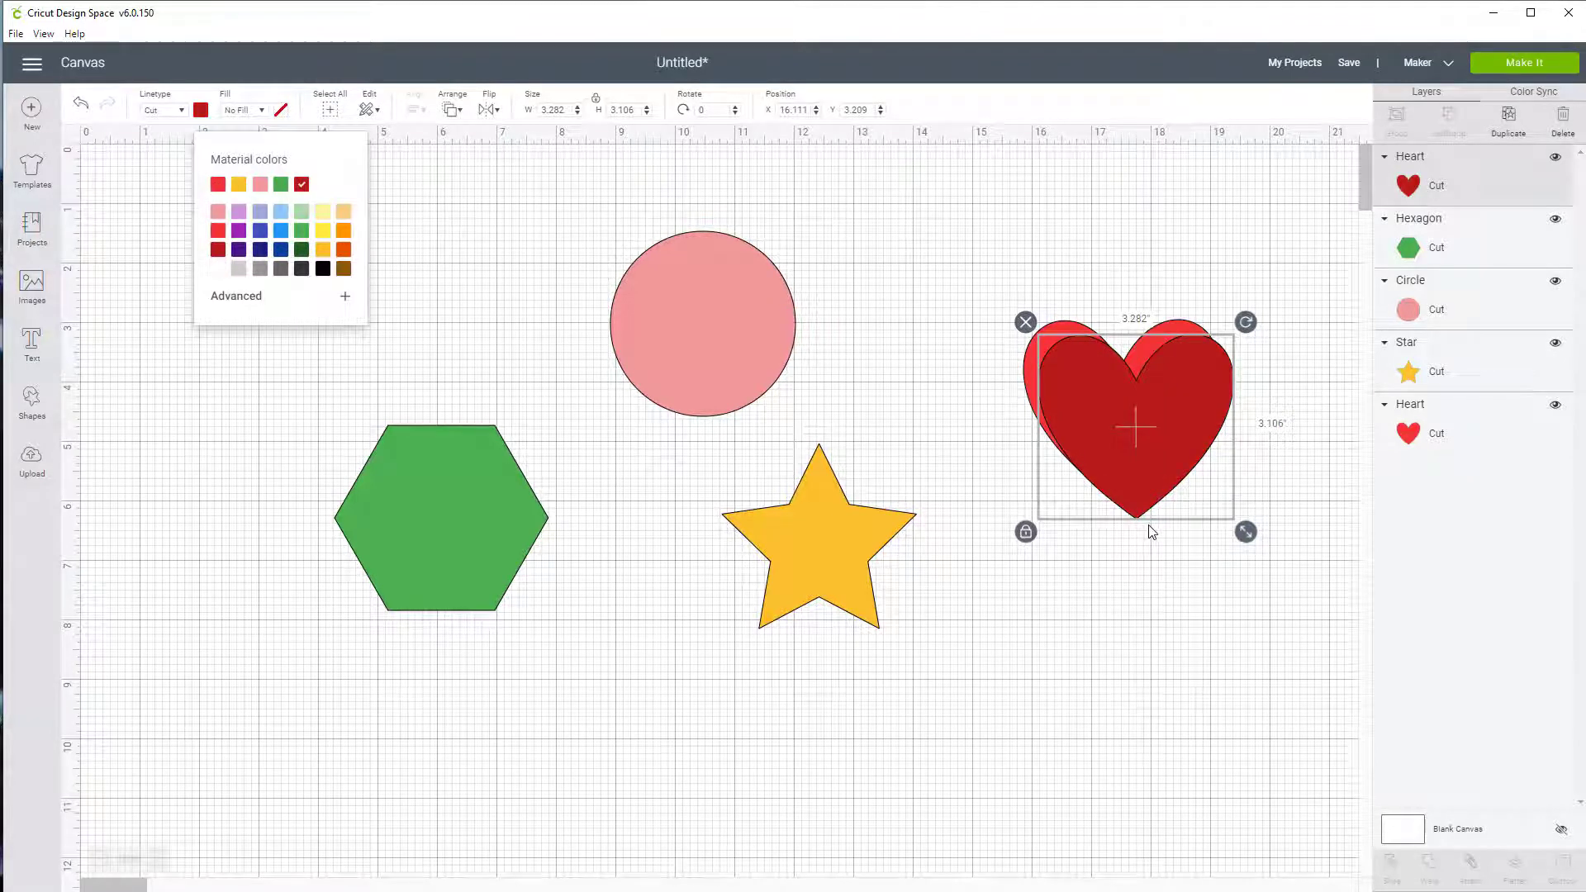
Shift the dark red heart over the red one and select both hearts
left_click(1142, 213)
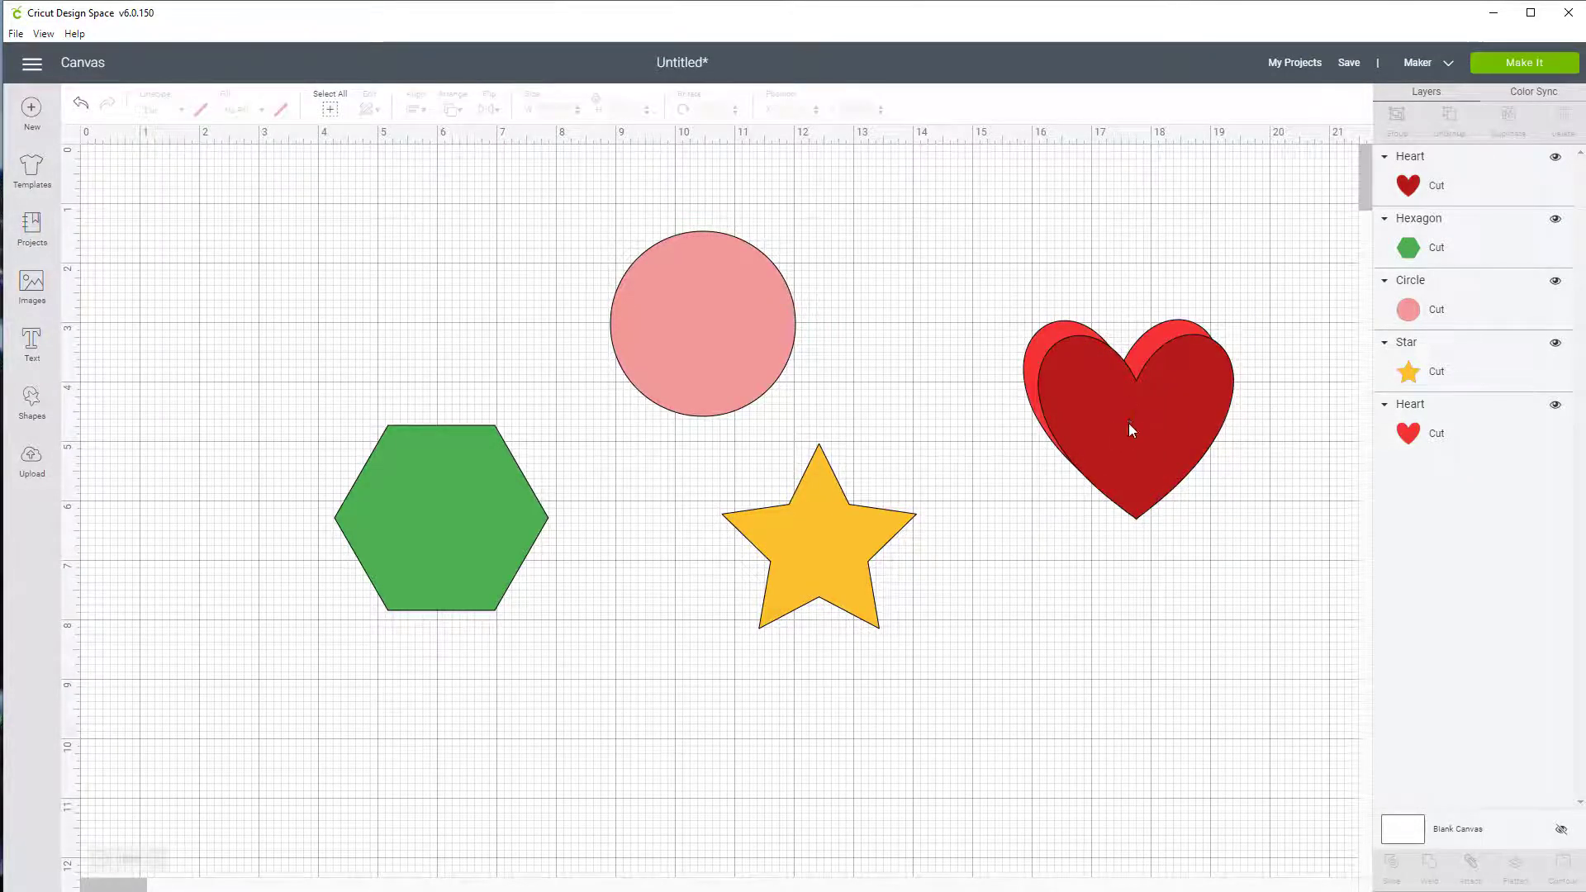
left_click_drag(1129, 423, 1118, 414)
left_click(973, 221)
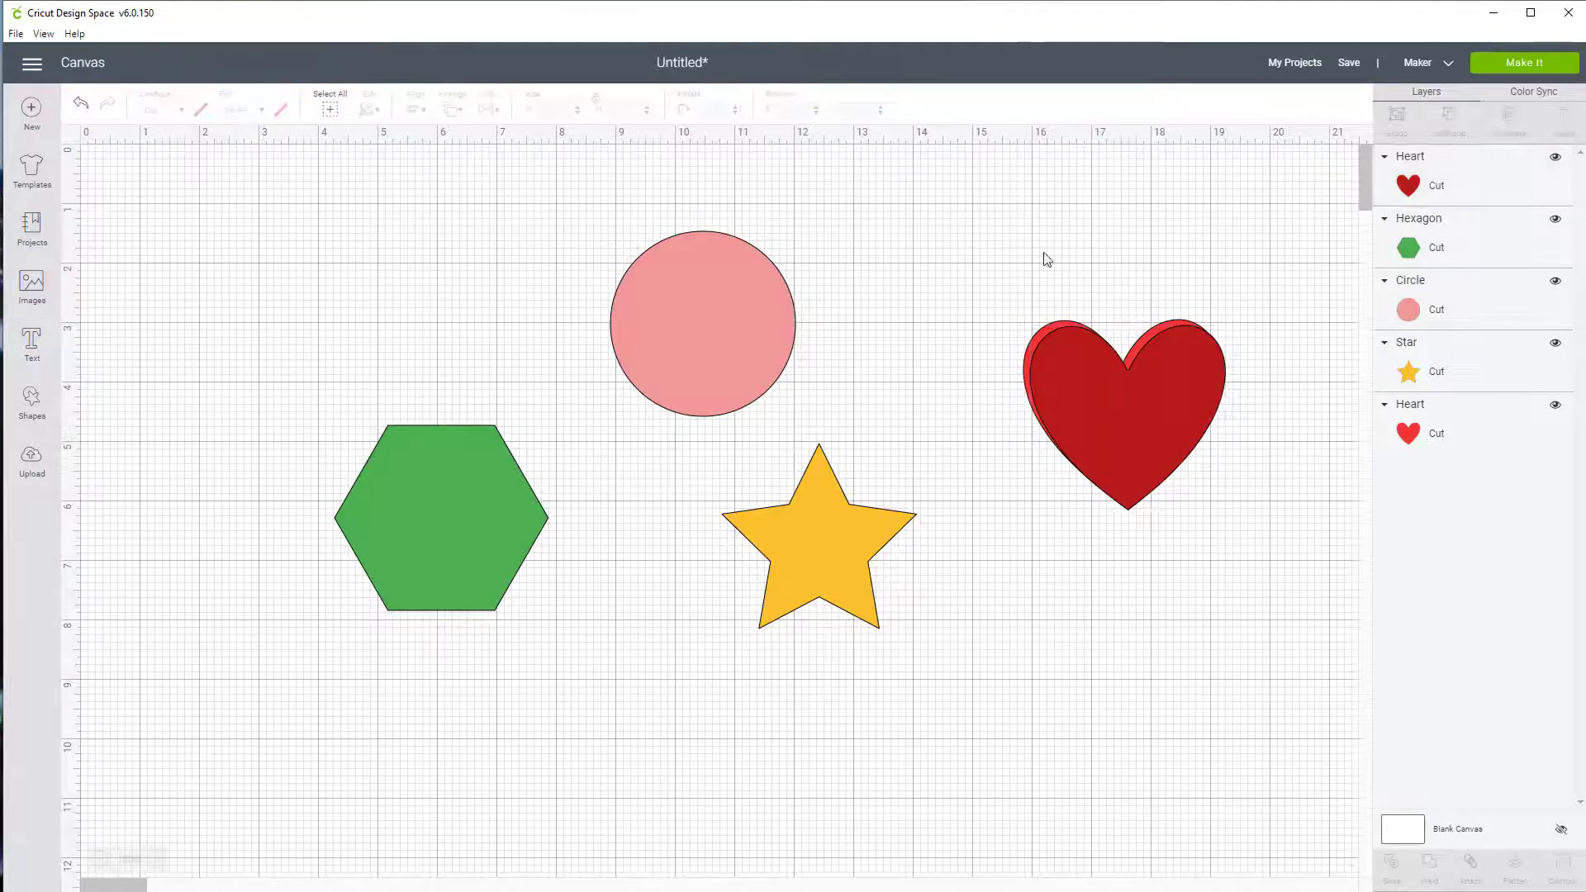
left_click_drag(1022, 197, 1249, 567)
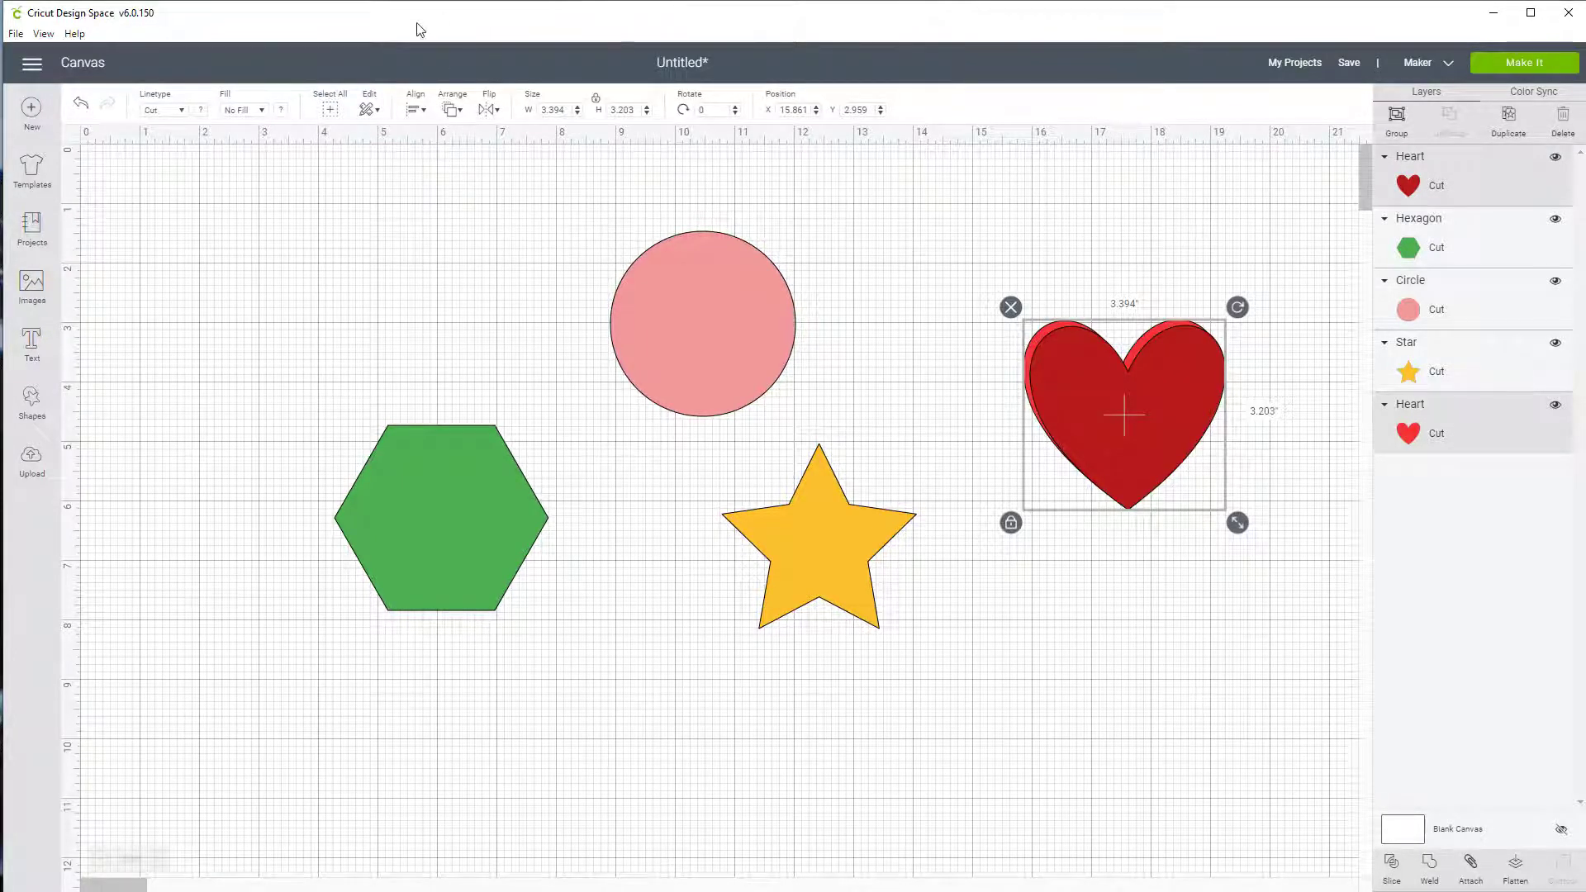
Apply Align Center Horizontally and Center Vertically to both hearts, then reselect them
left_click(426, 115)
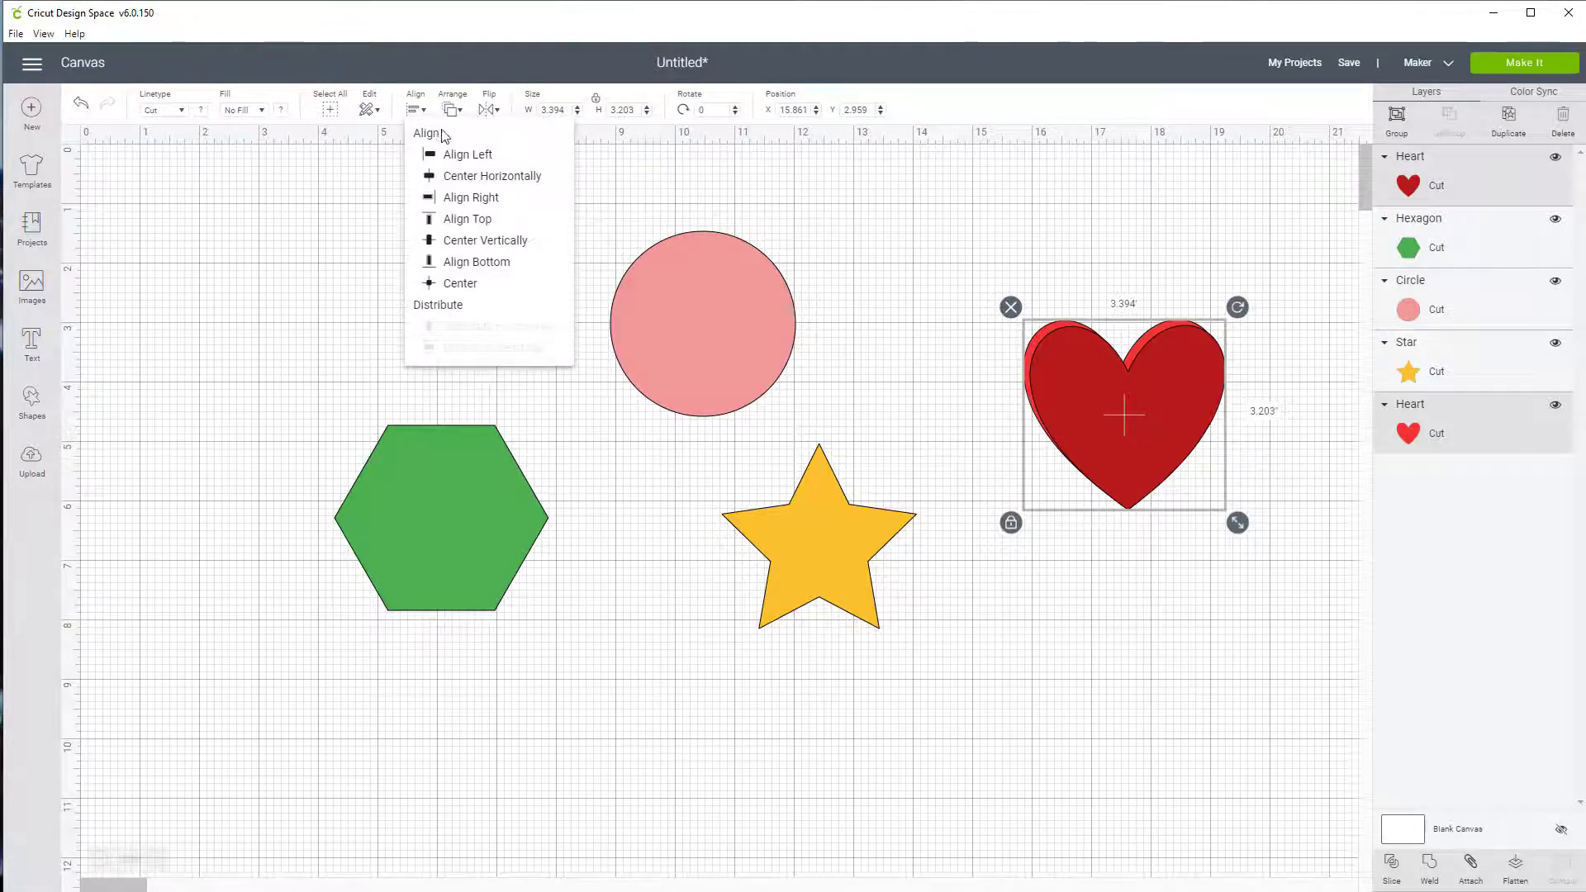
left_click(492, 178)
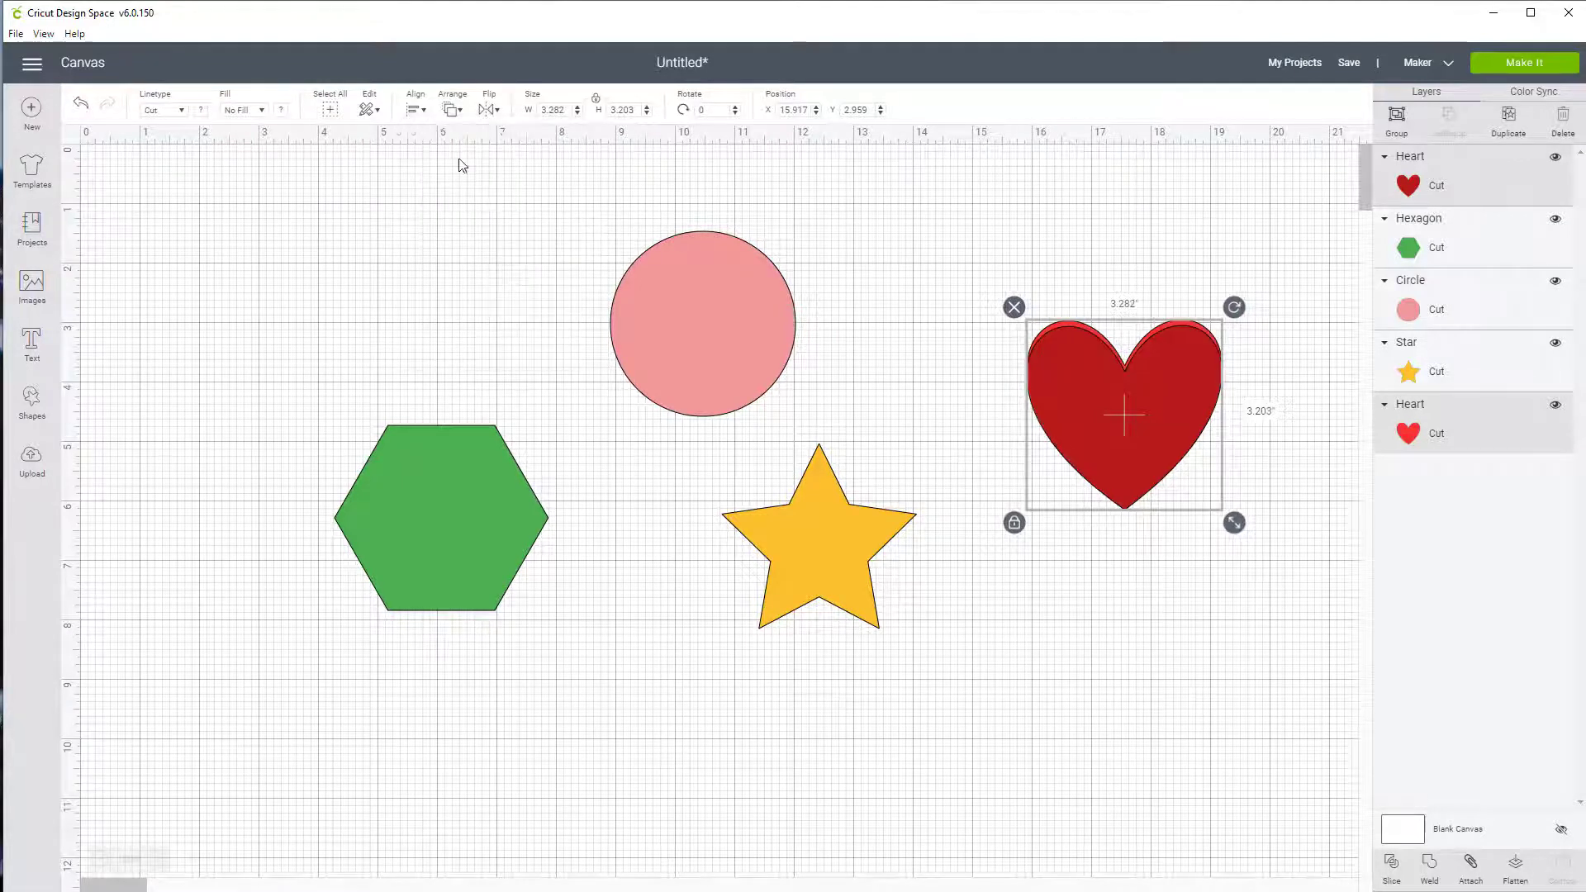
left_click(410, 114)
left_click(505, 241)
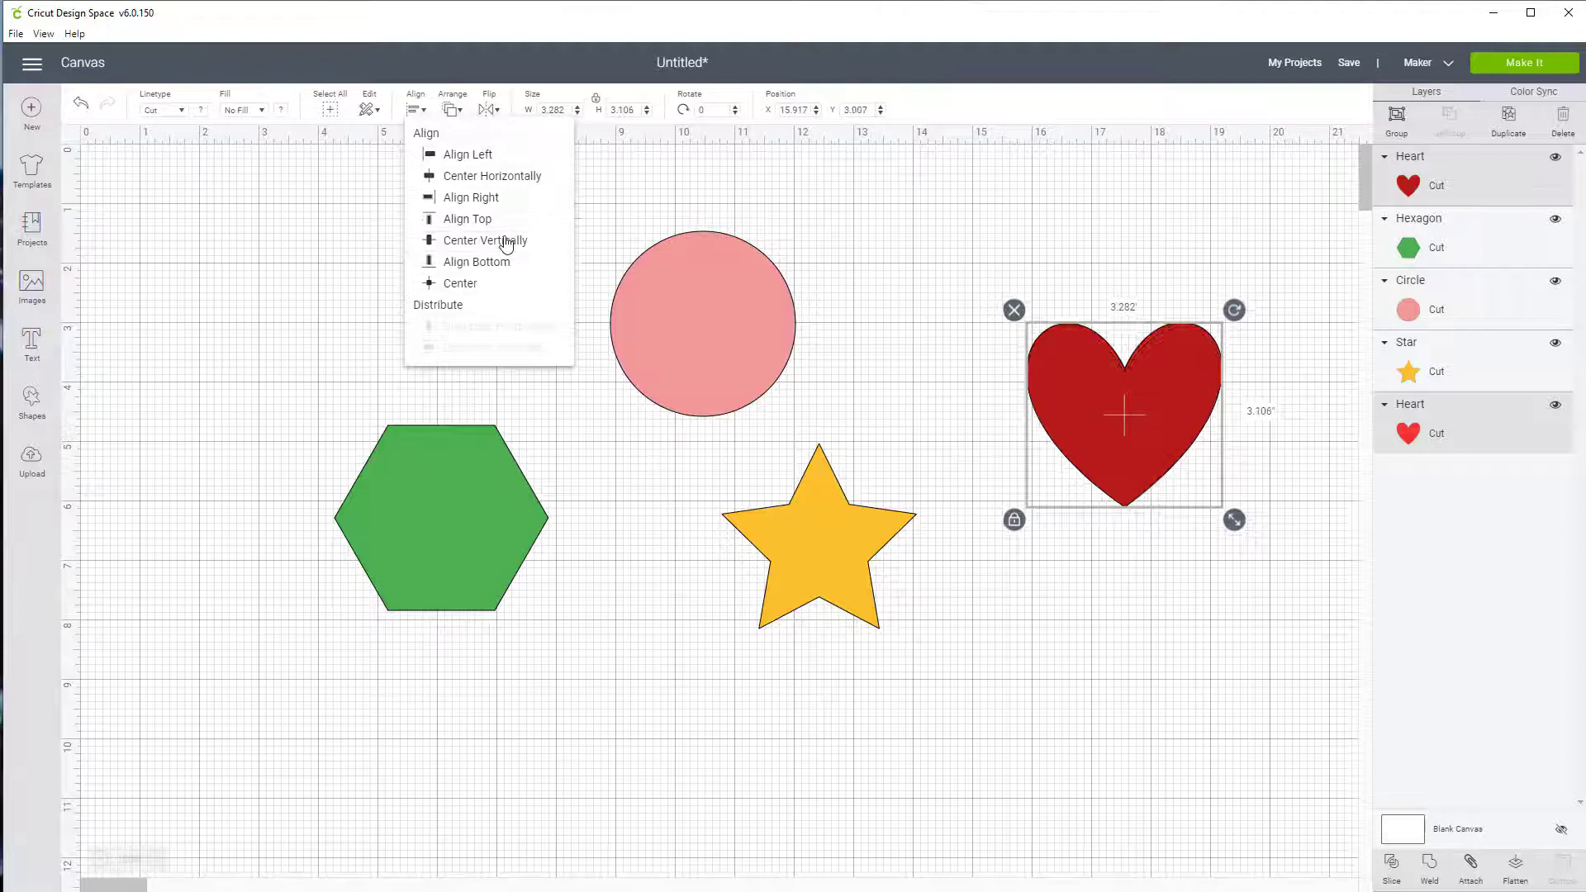
left_click(1198, 628)
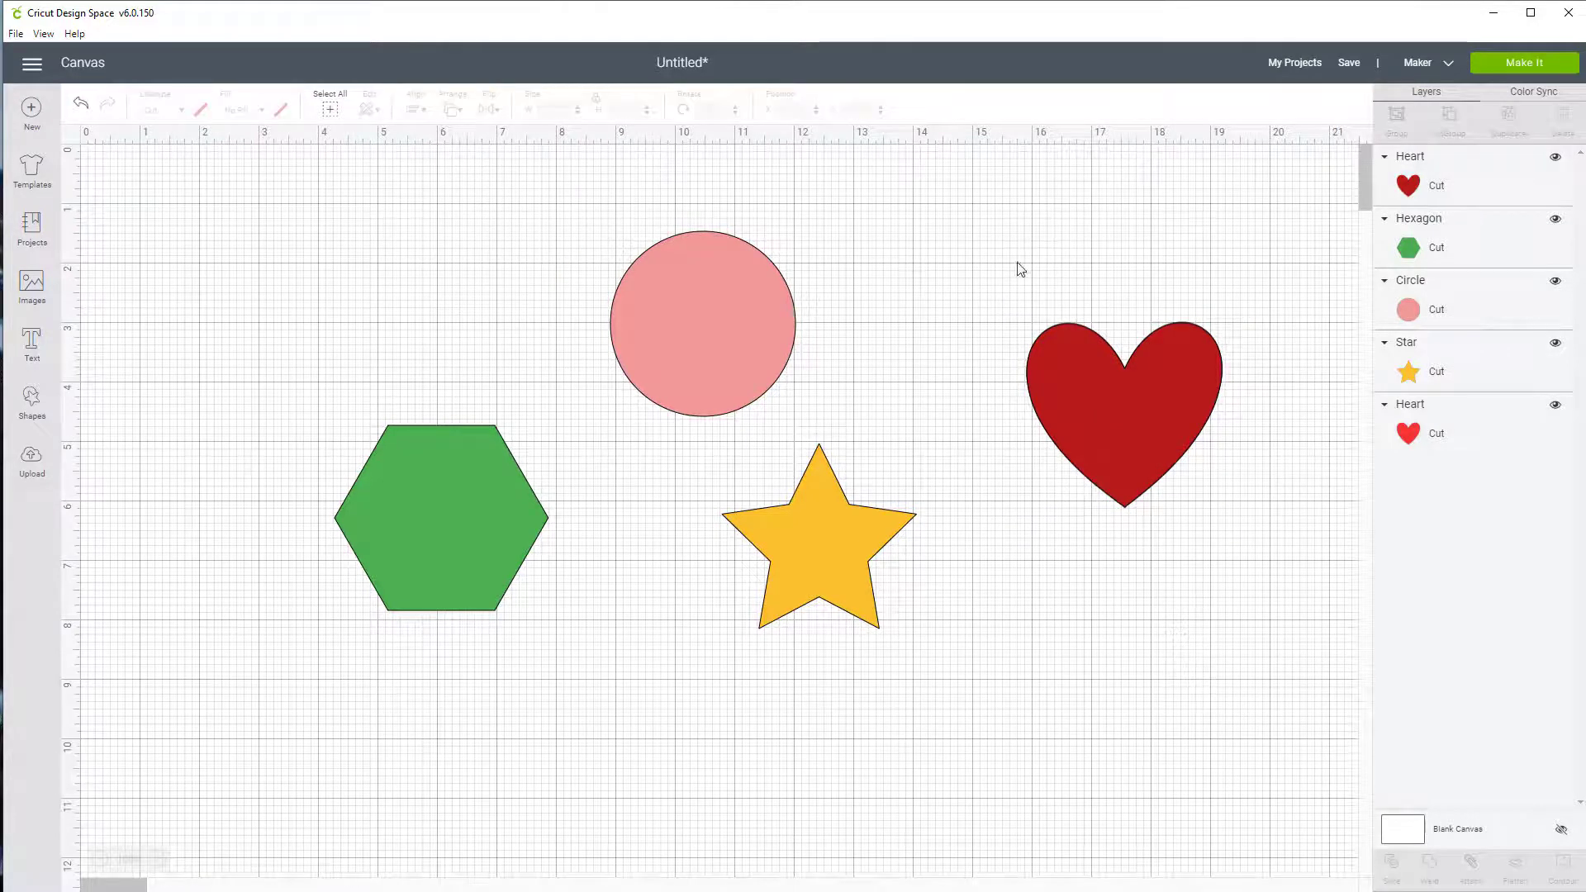
left_click_drag(1021, 268, 1339, 625)
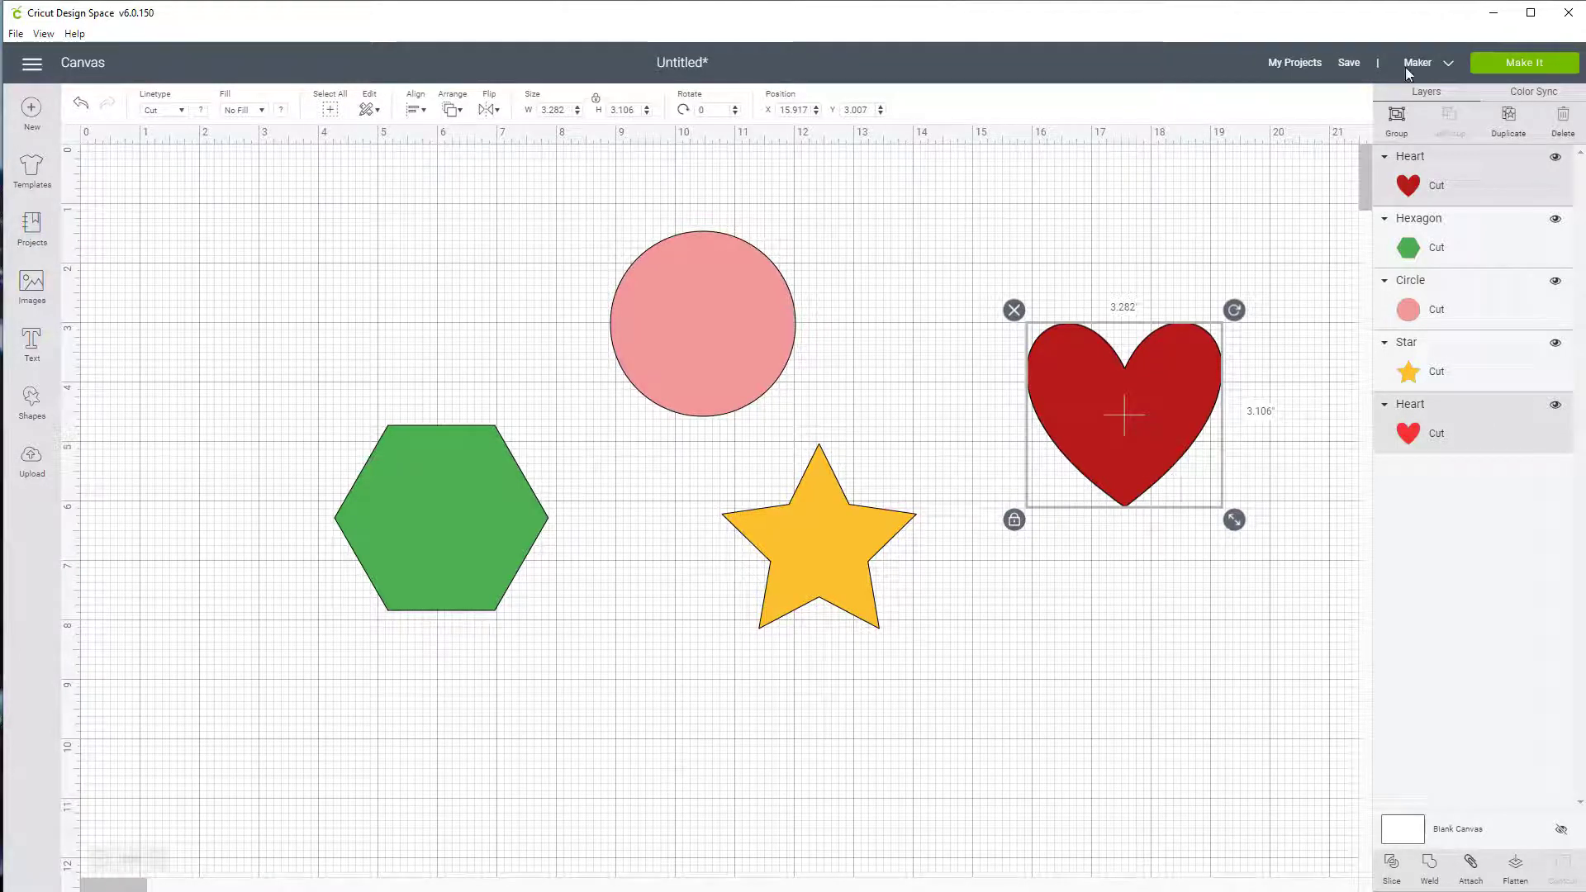
Group the two hearts, move the group up and right, and check each heart in it
left_click(1397, 116)
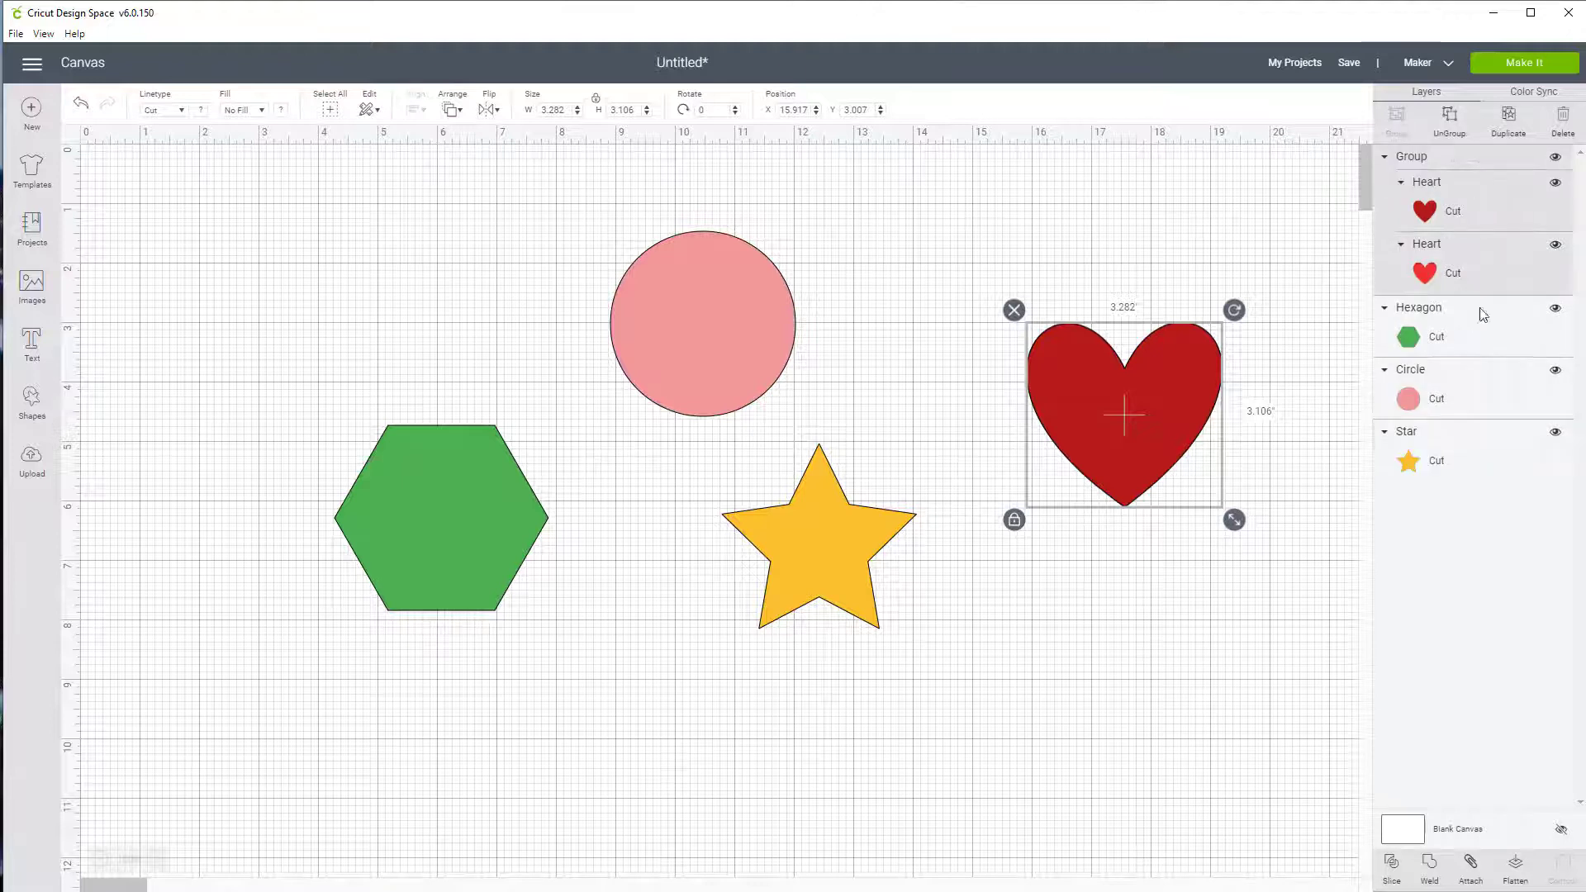
left_click_drag(1138, 431, 1193, 339)
left_click(1464, 270)
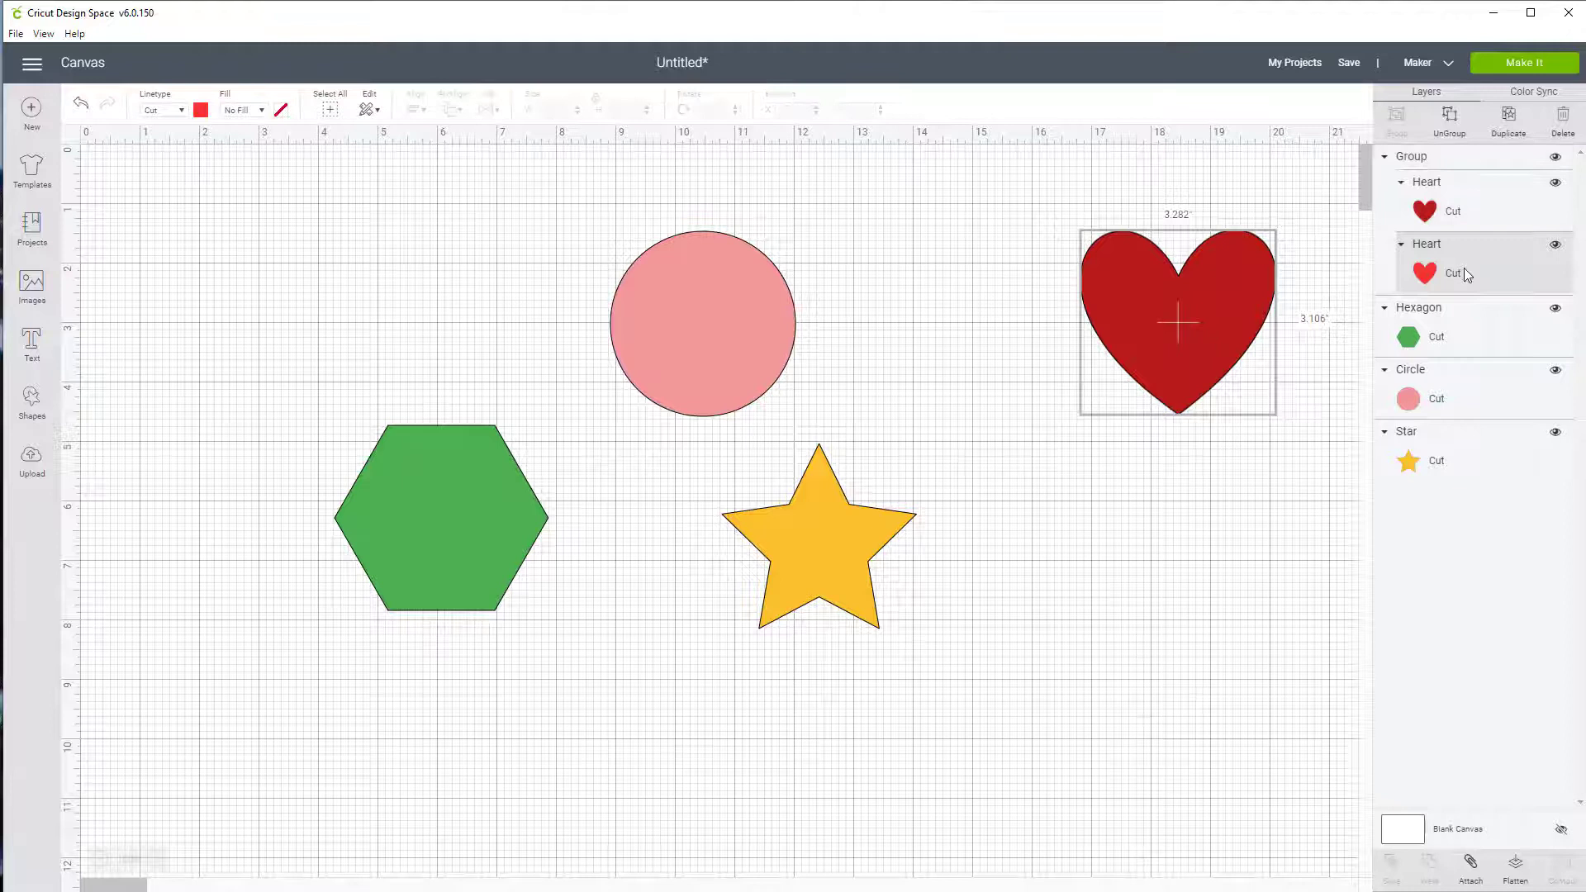
mouse_move(1464, 267)
left_mouse_down()
mouse_move(1462, 231)
mouse_move(1458, 283)
left_mouse_up()
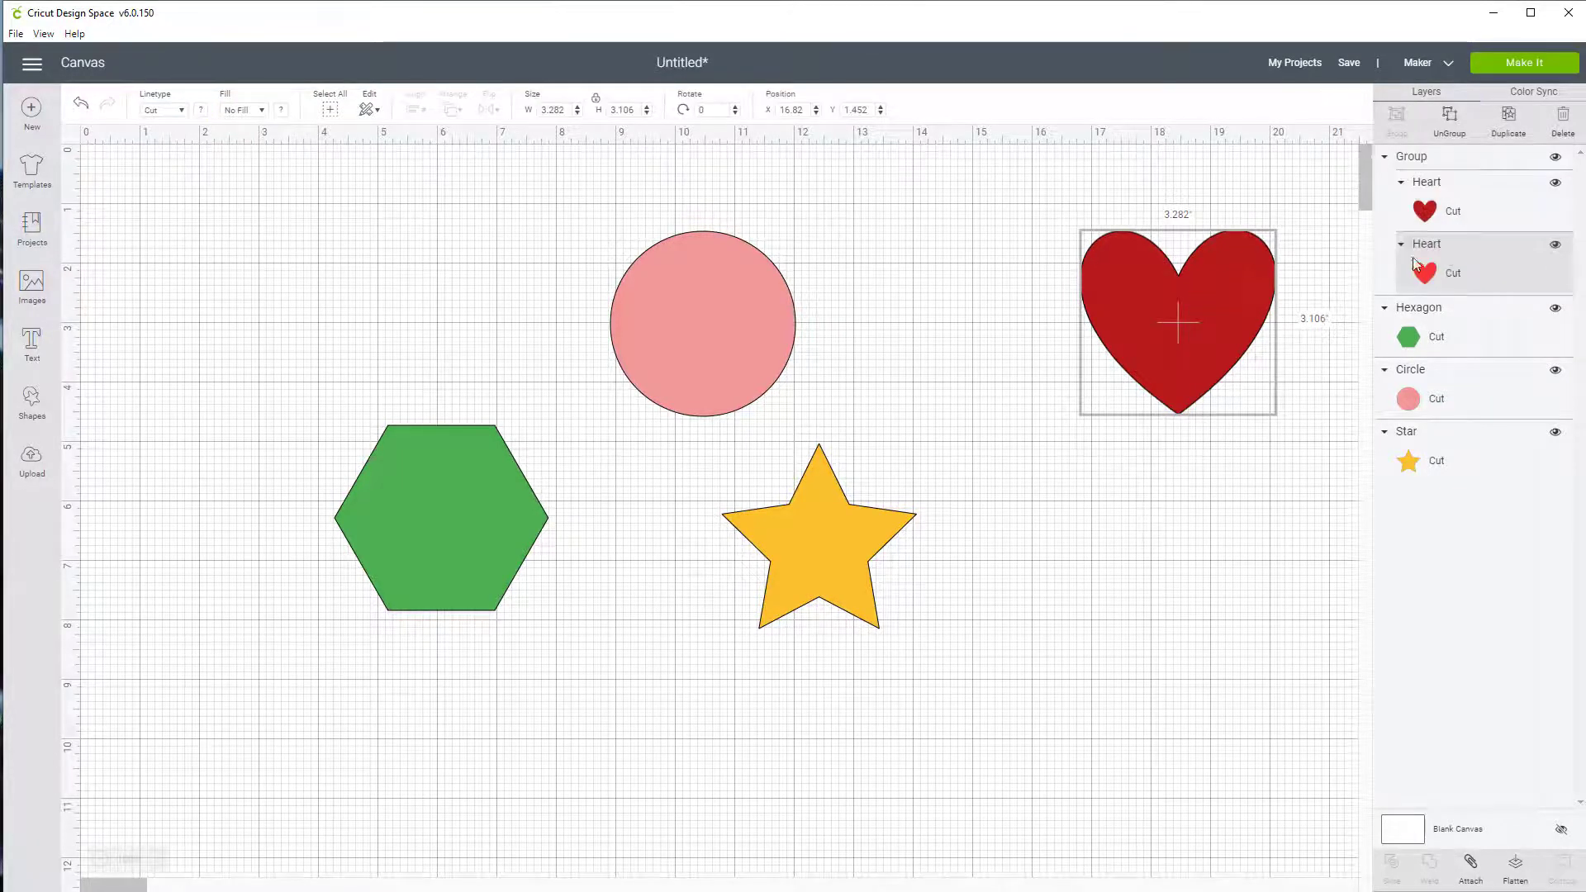
left_click(1458, 211)
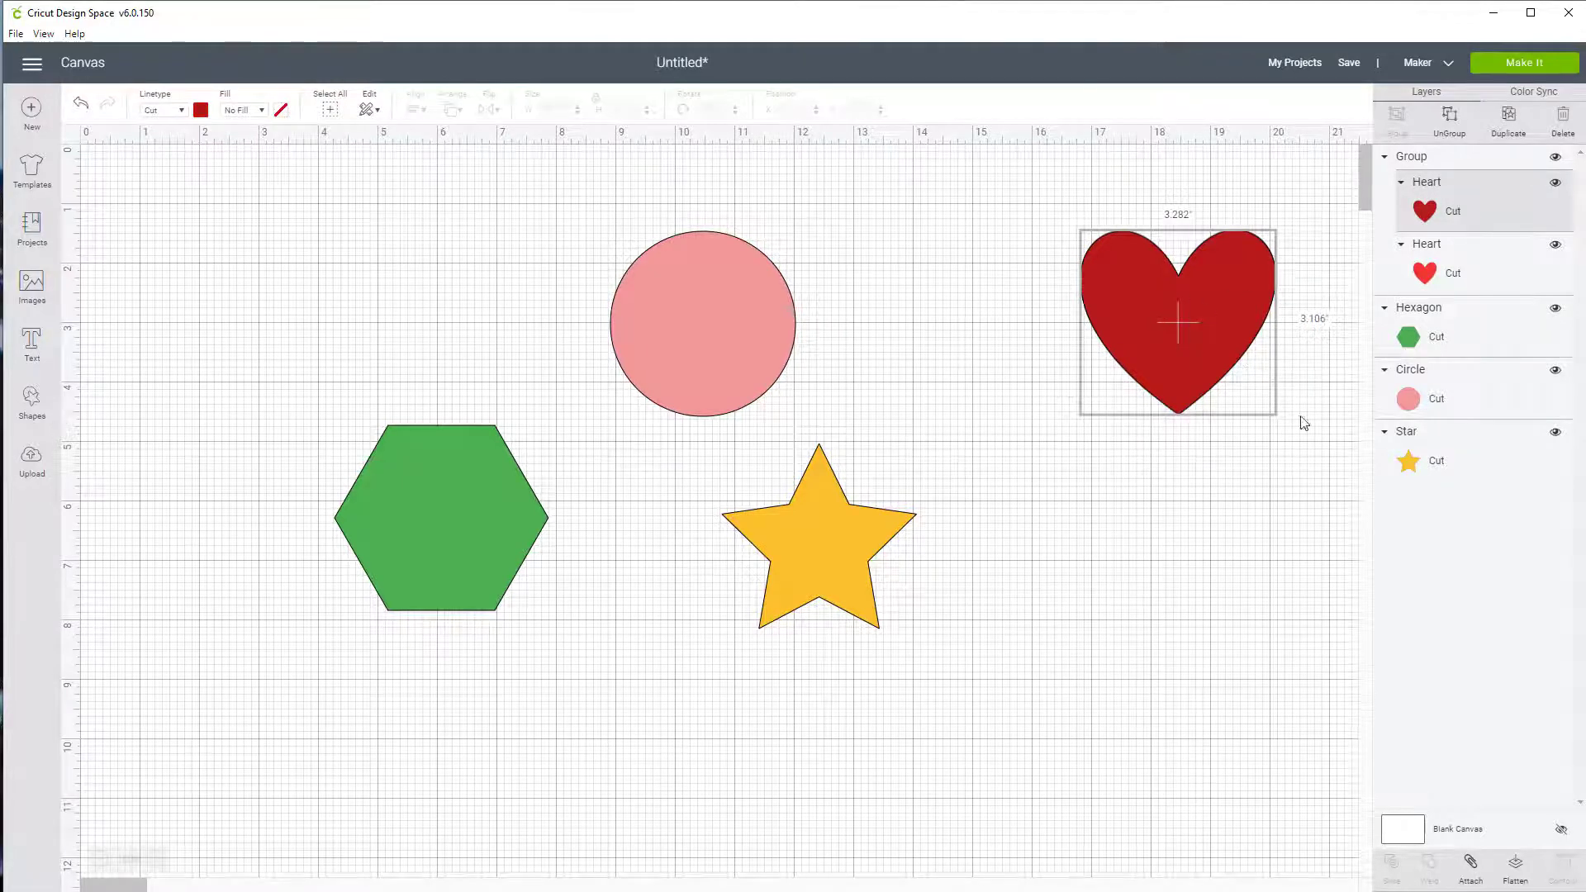
left_click(1219, 480)
left_click_drag(1033, 198, 1255, 428)
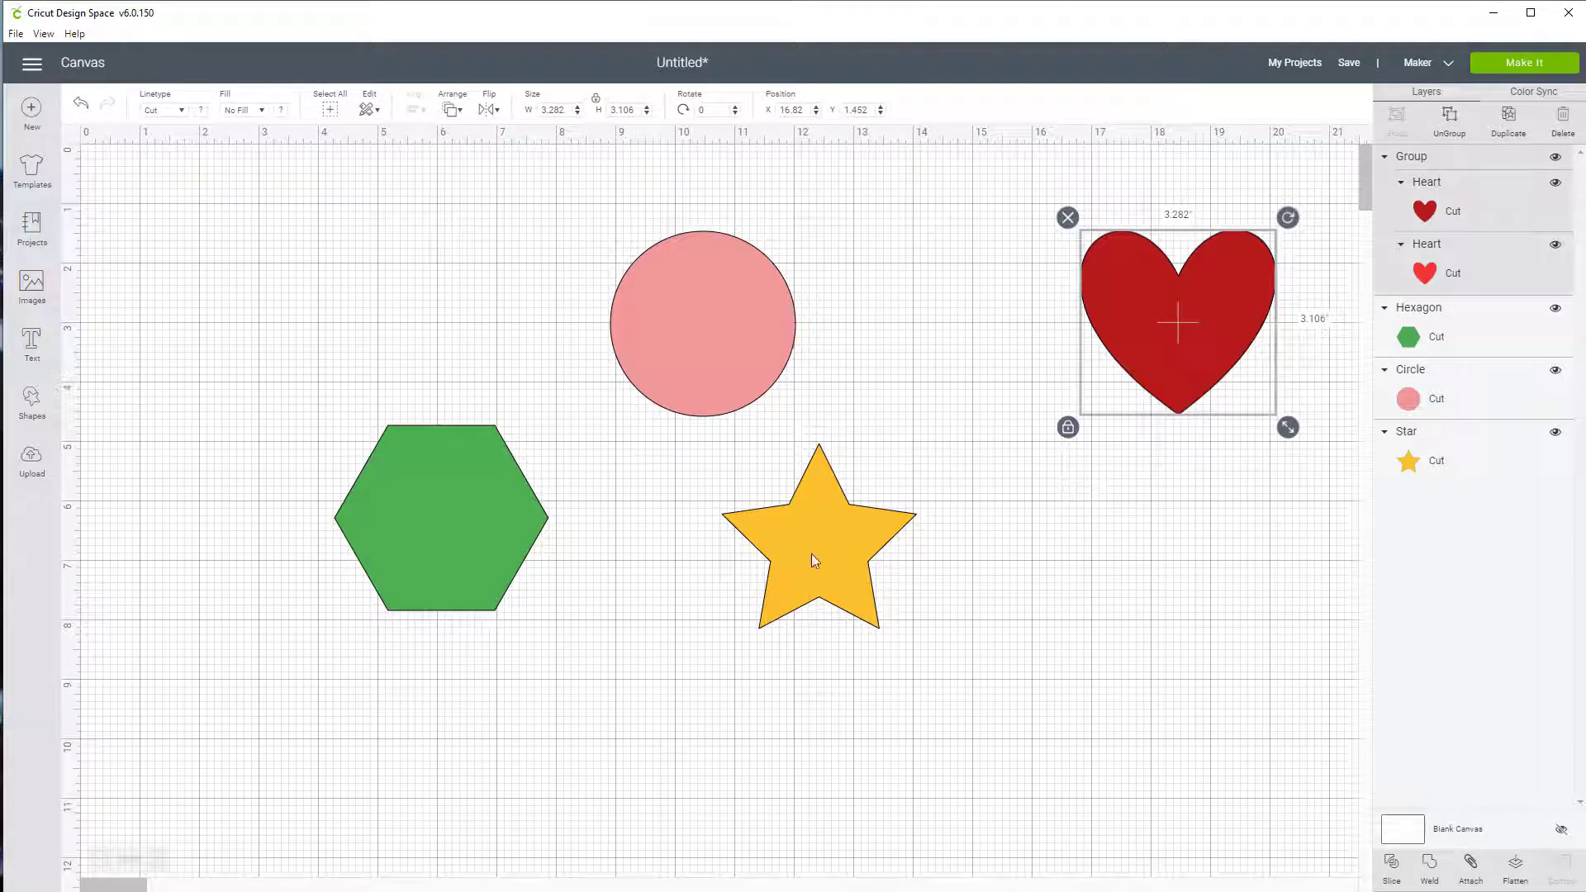
Drag the star onto the pink circle and align both with Center Horizontally and Center Vertically
left_click_drag(820, 567, 703, 344)
left_click(909, 558)
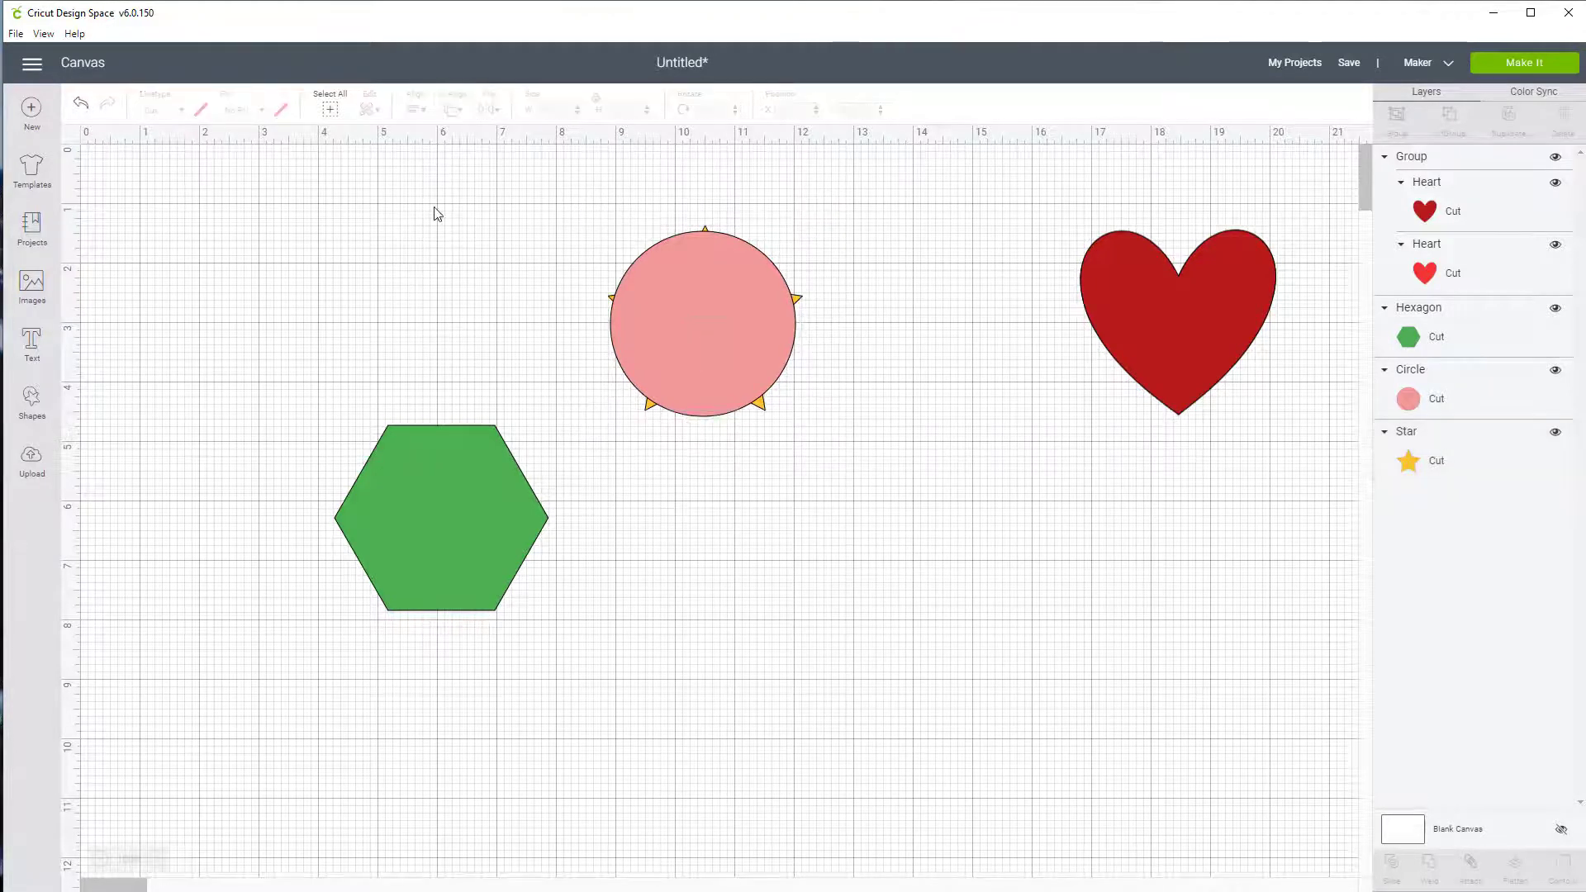
left_click_drag(439, 187, 716, 380)
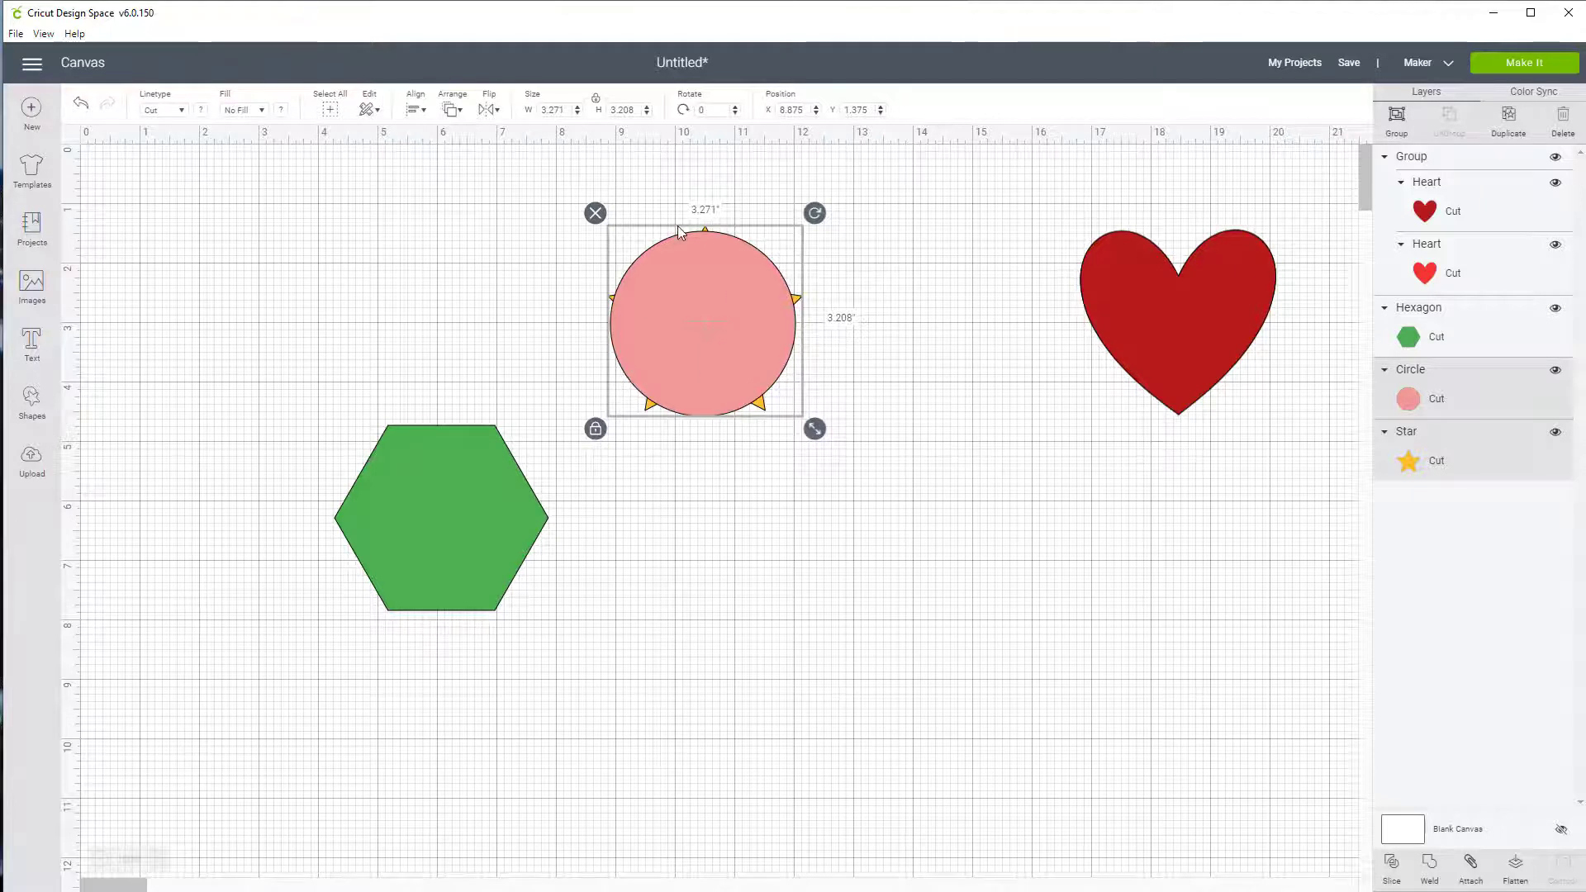
left_click(424, 115)
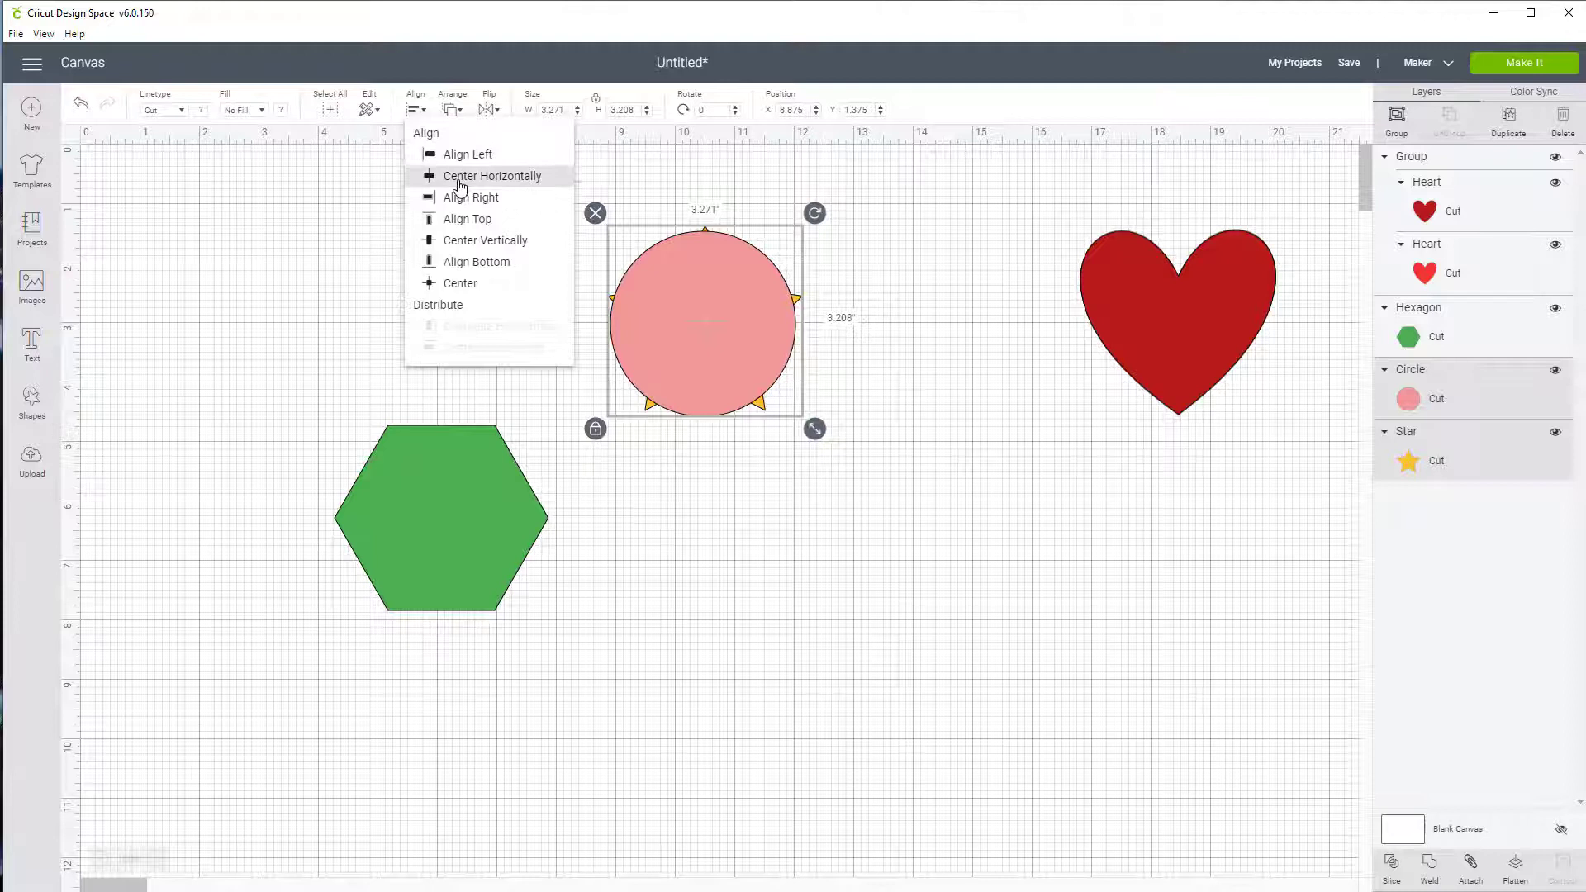
left_click(460, 186)
left_click(415, 118)
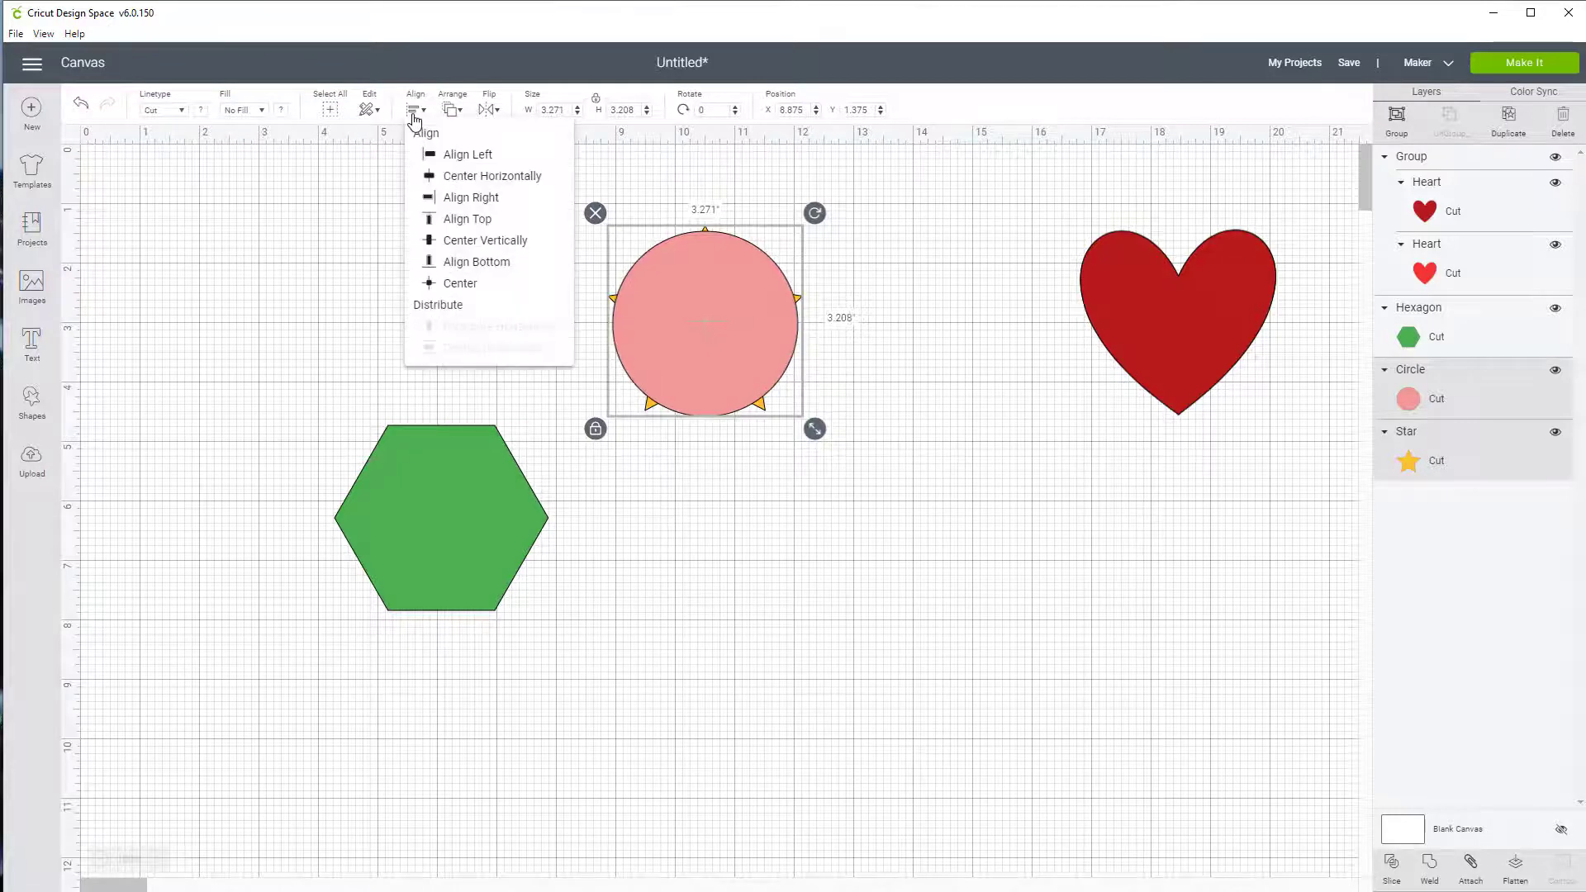
left_click(480, 240)
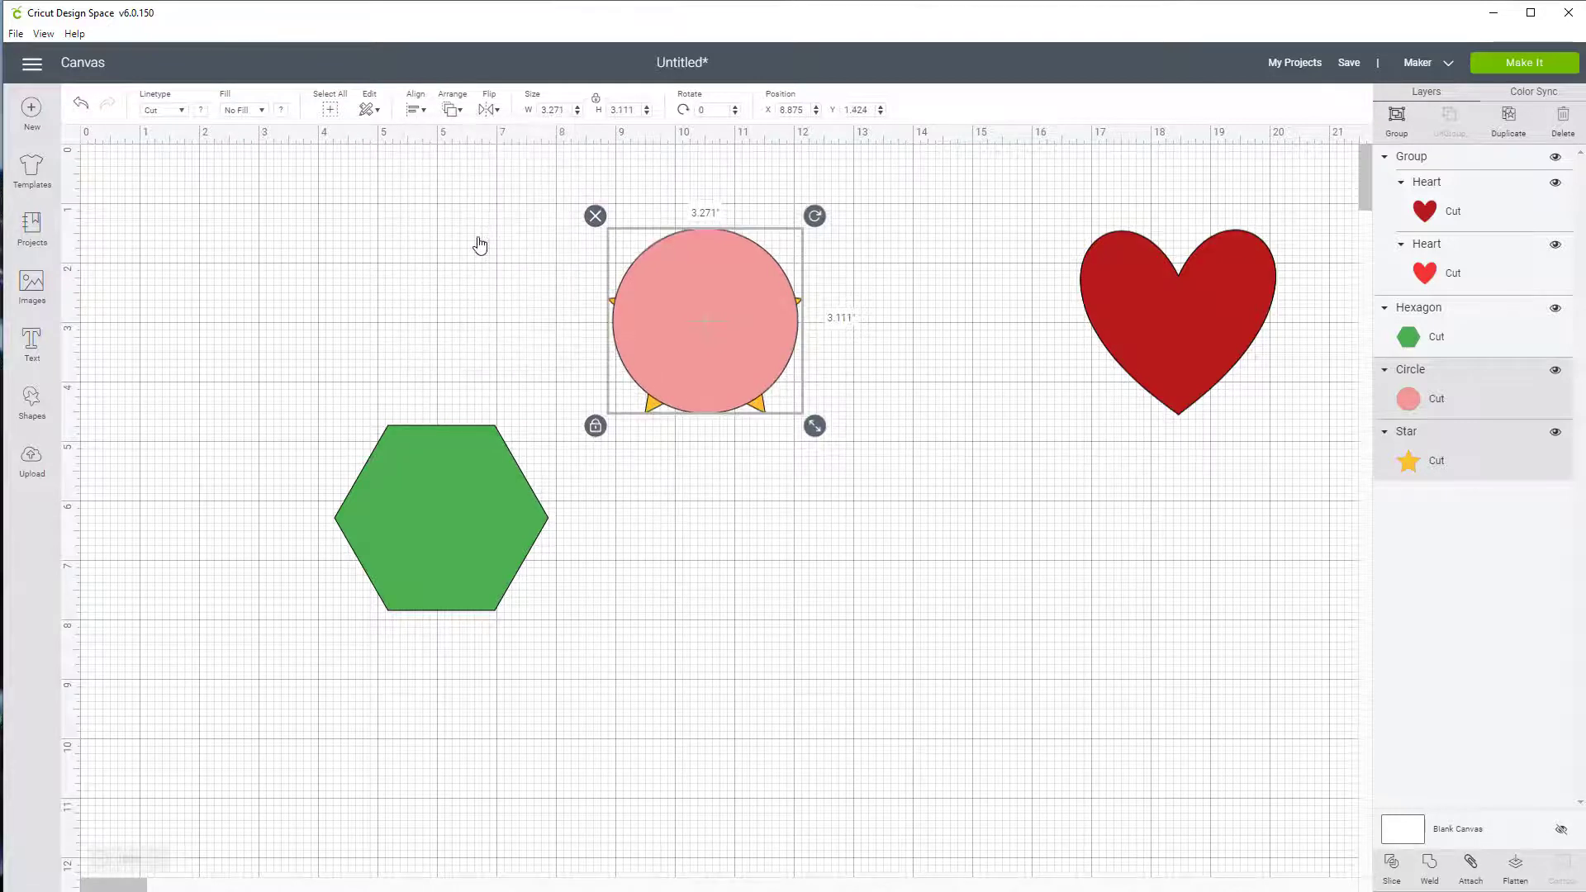
left_click(958, 481)
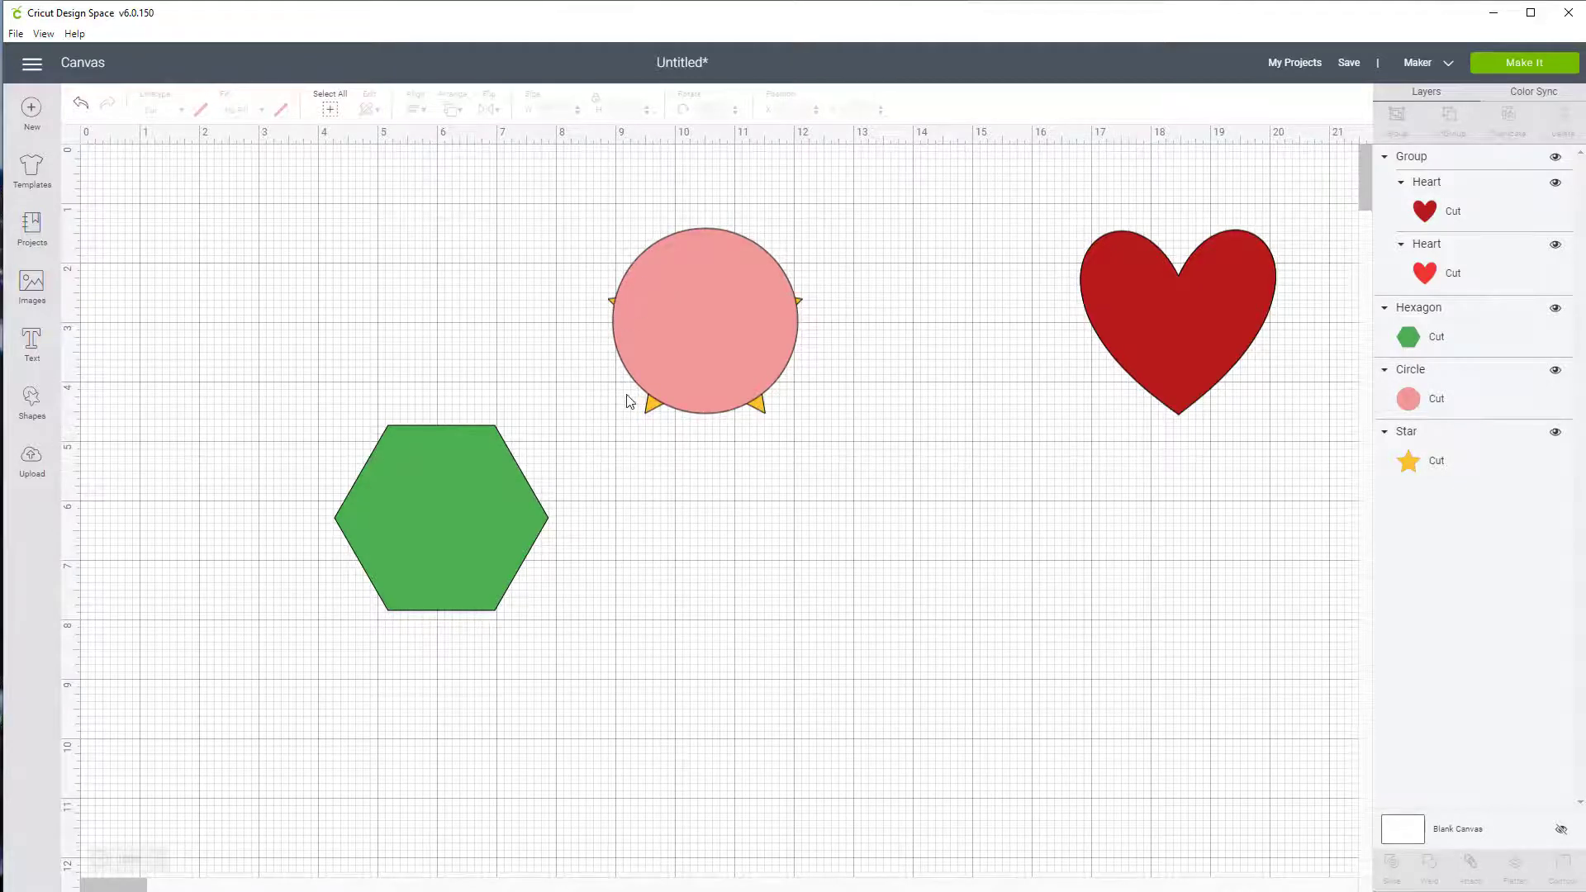
Send the pink circle to the back with Arrange > Send to Back
left_click(707, 309)
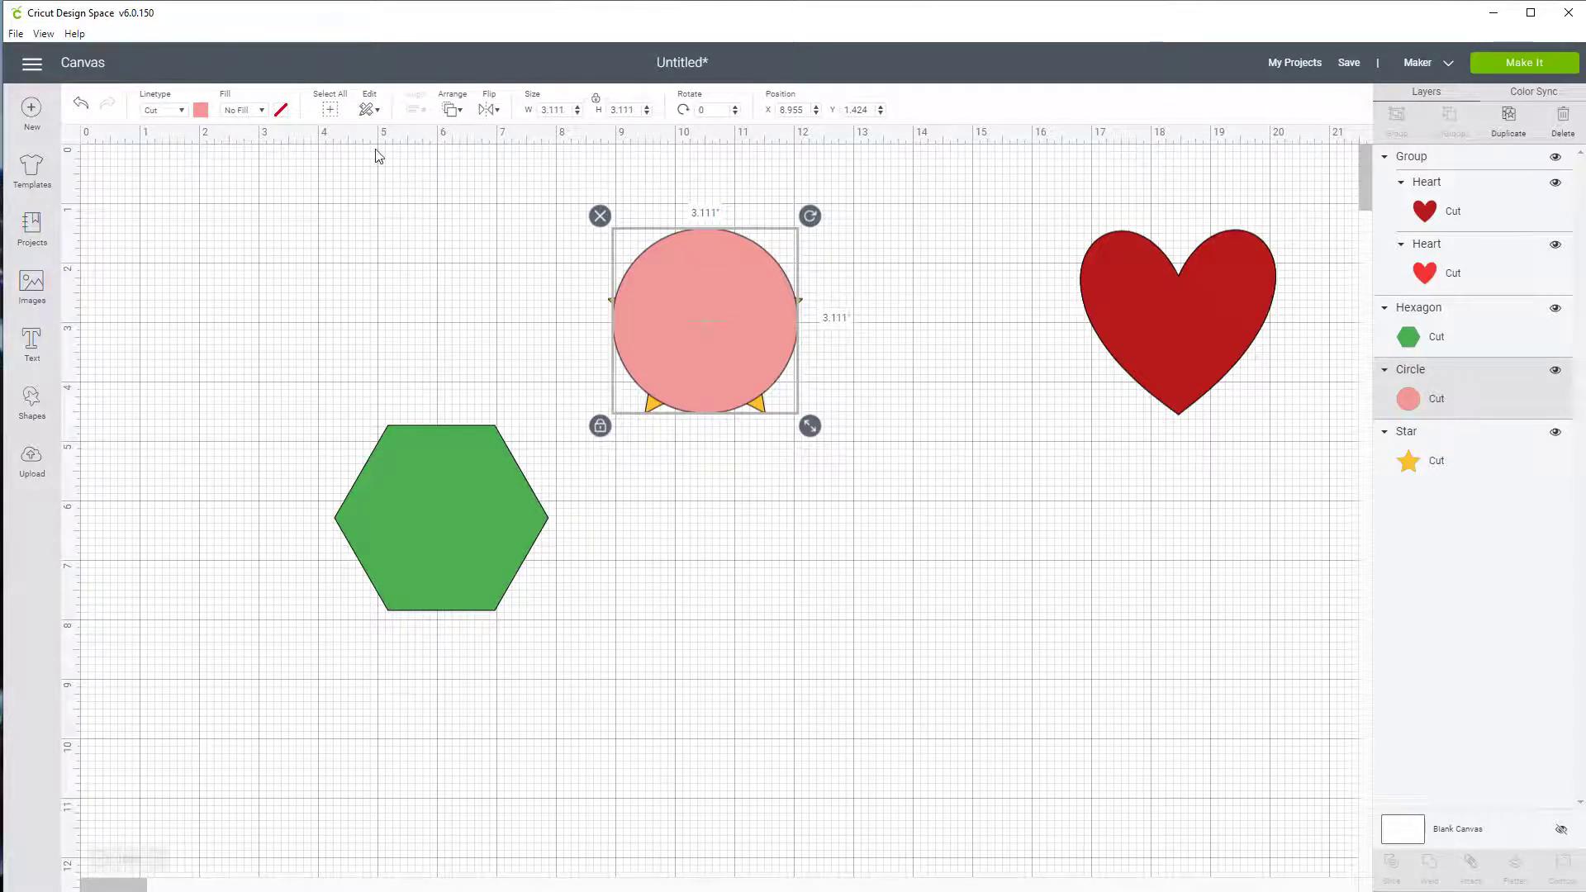
left_click(454, 111)
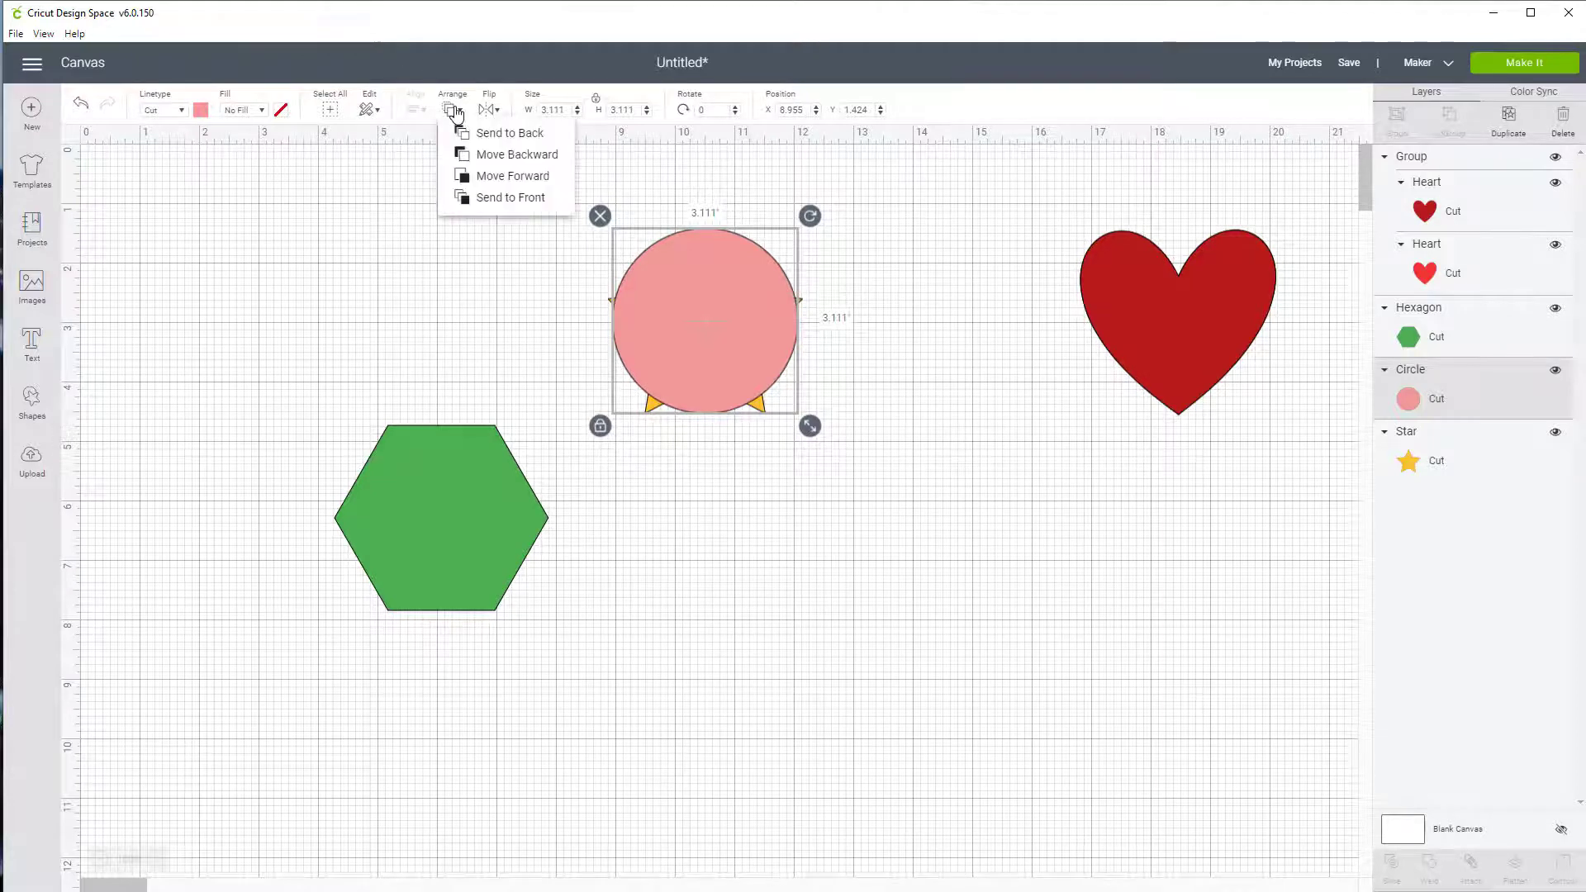
left_click(538, 142)
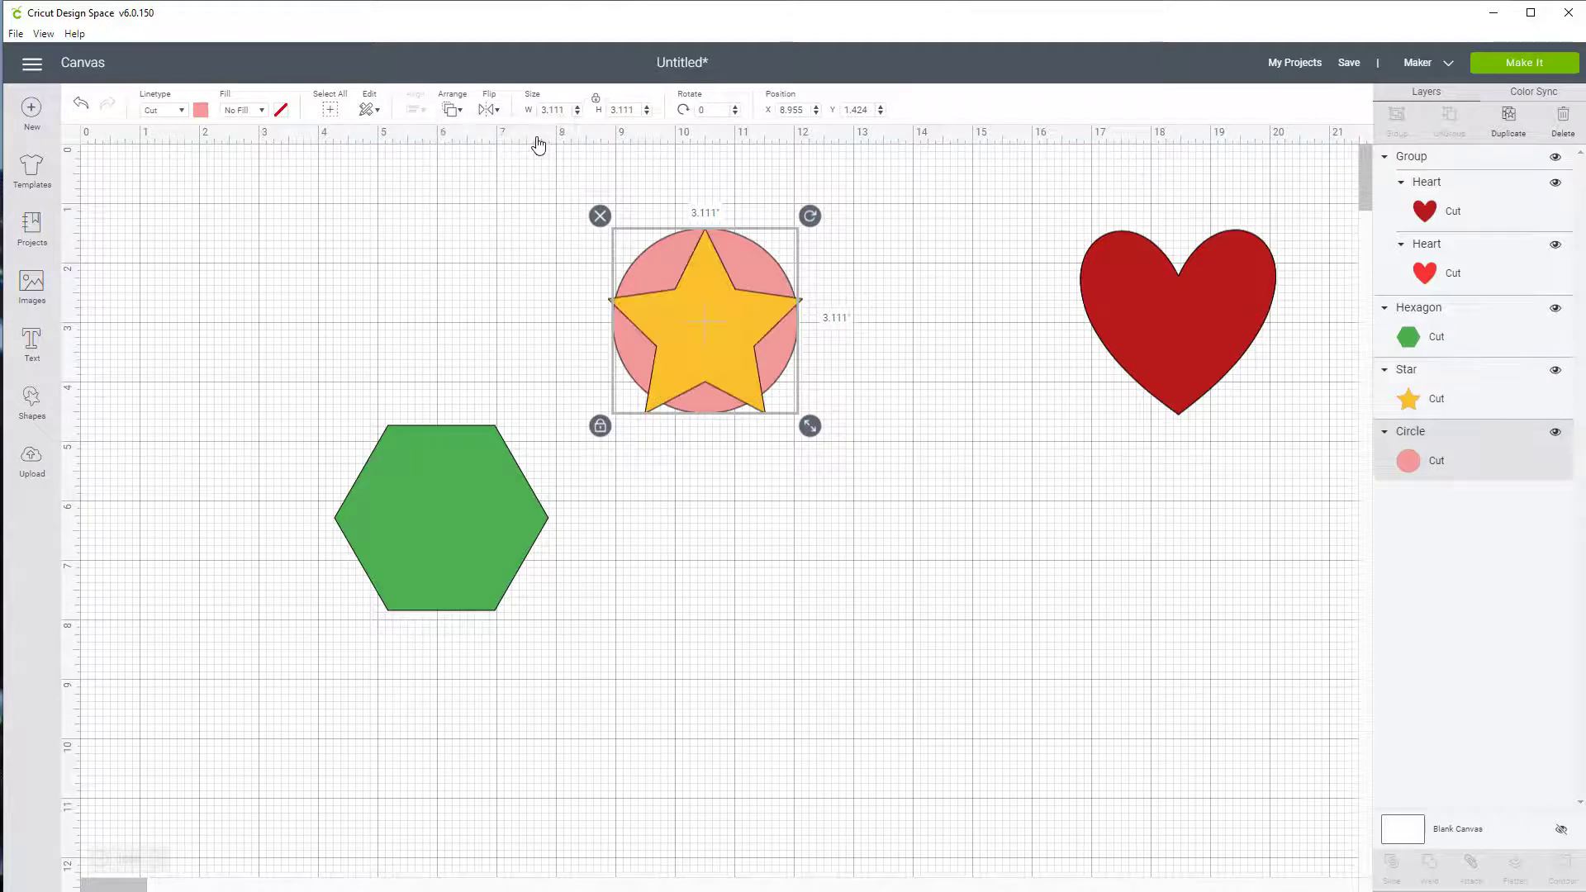
left_click(890, 502)
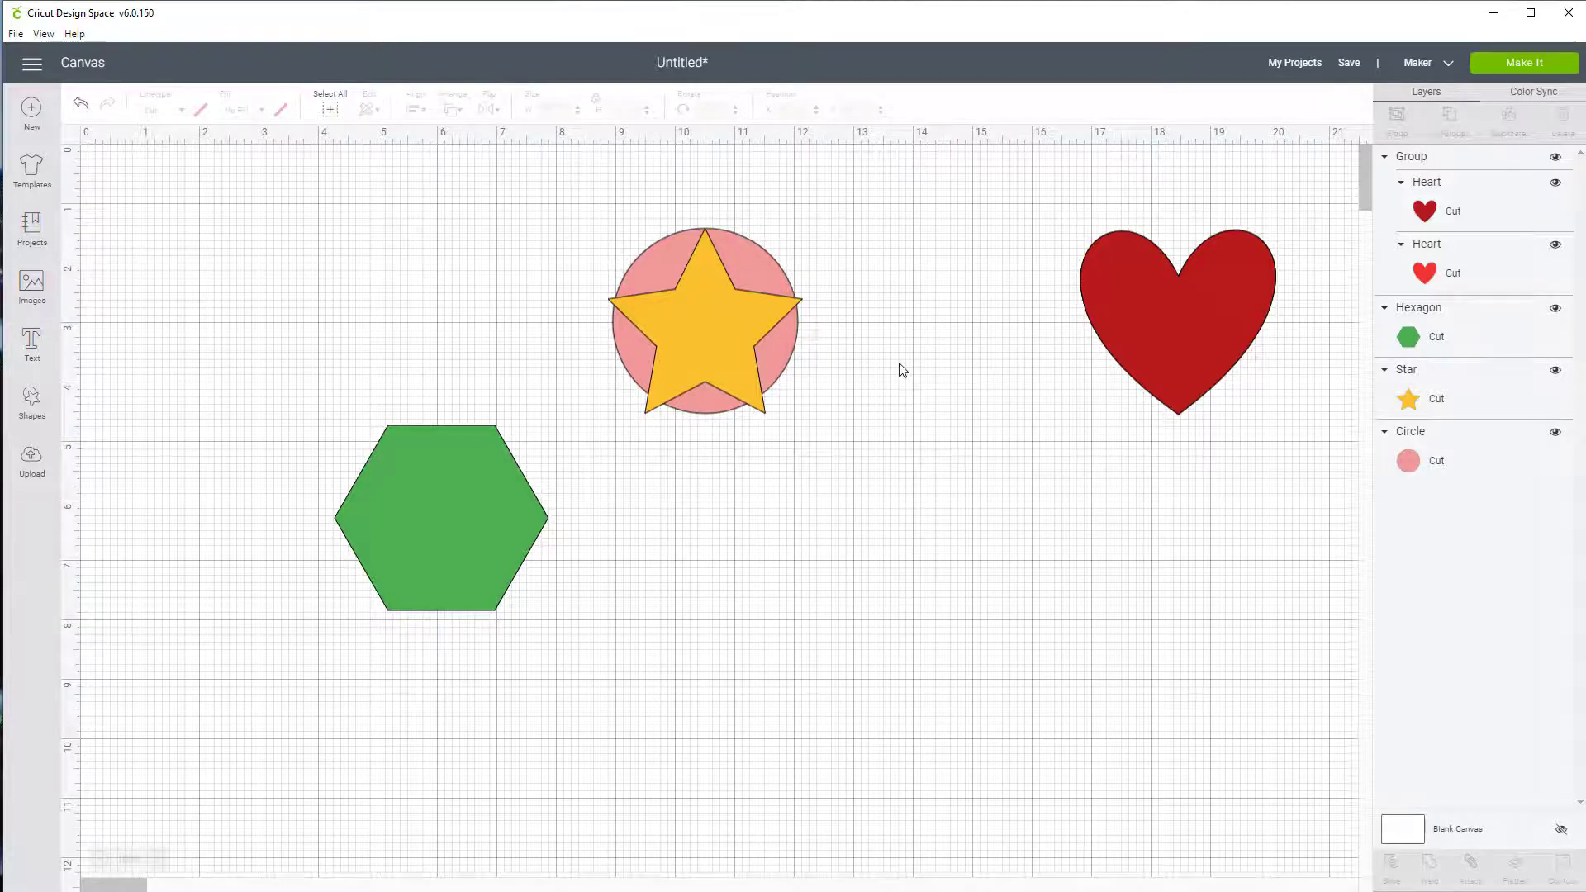
Nudge the star up twice and drag it slightly, ending at X 8.861, Y 1.238
left_click(713, 345)
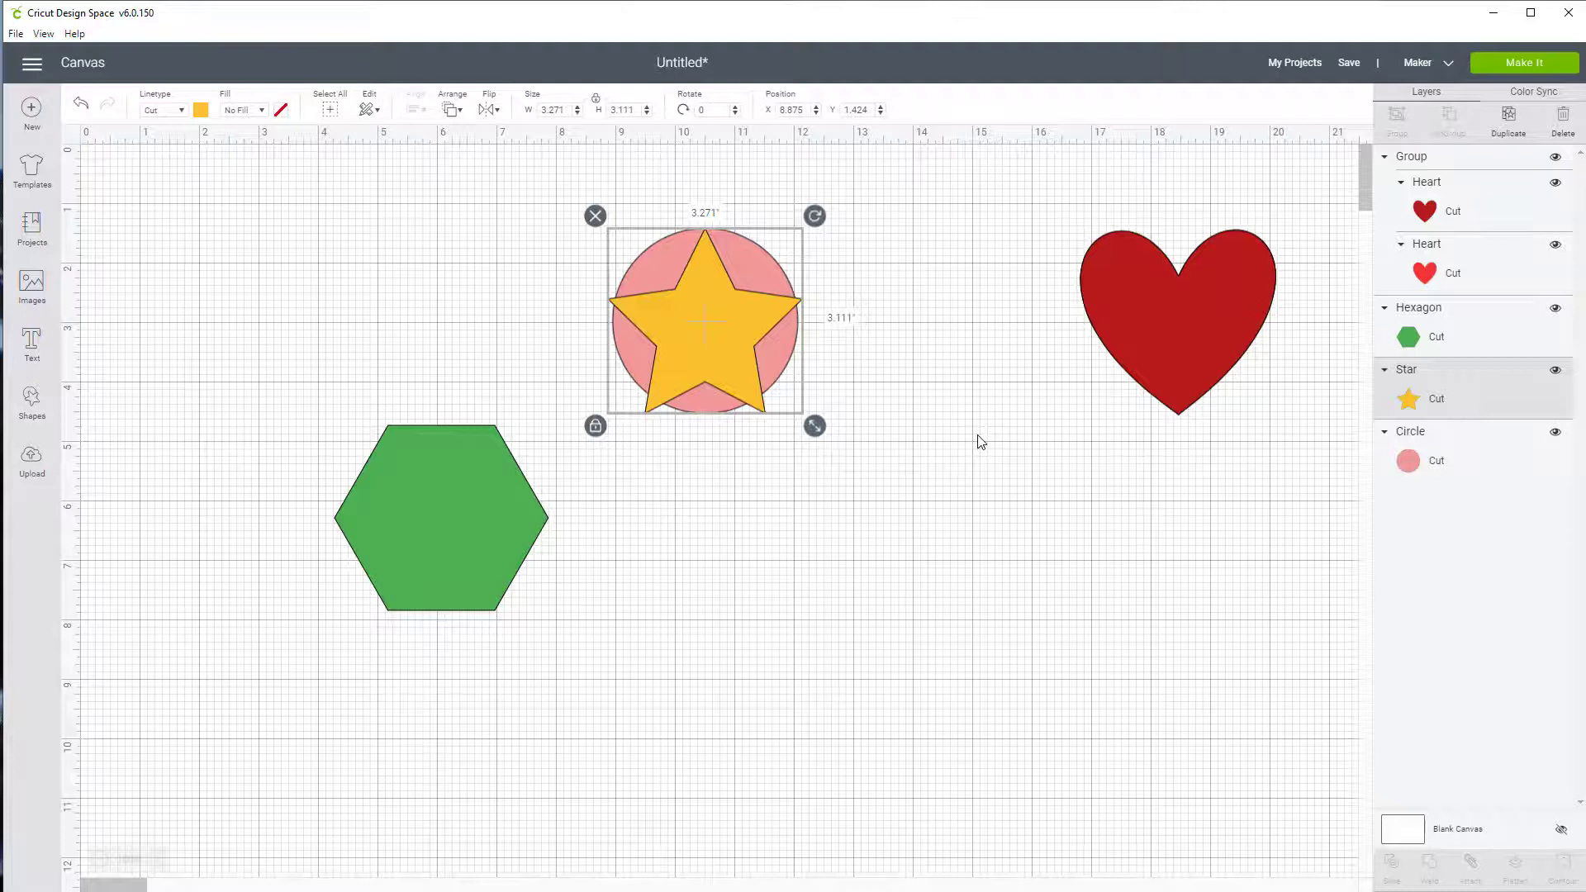
key("Up")
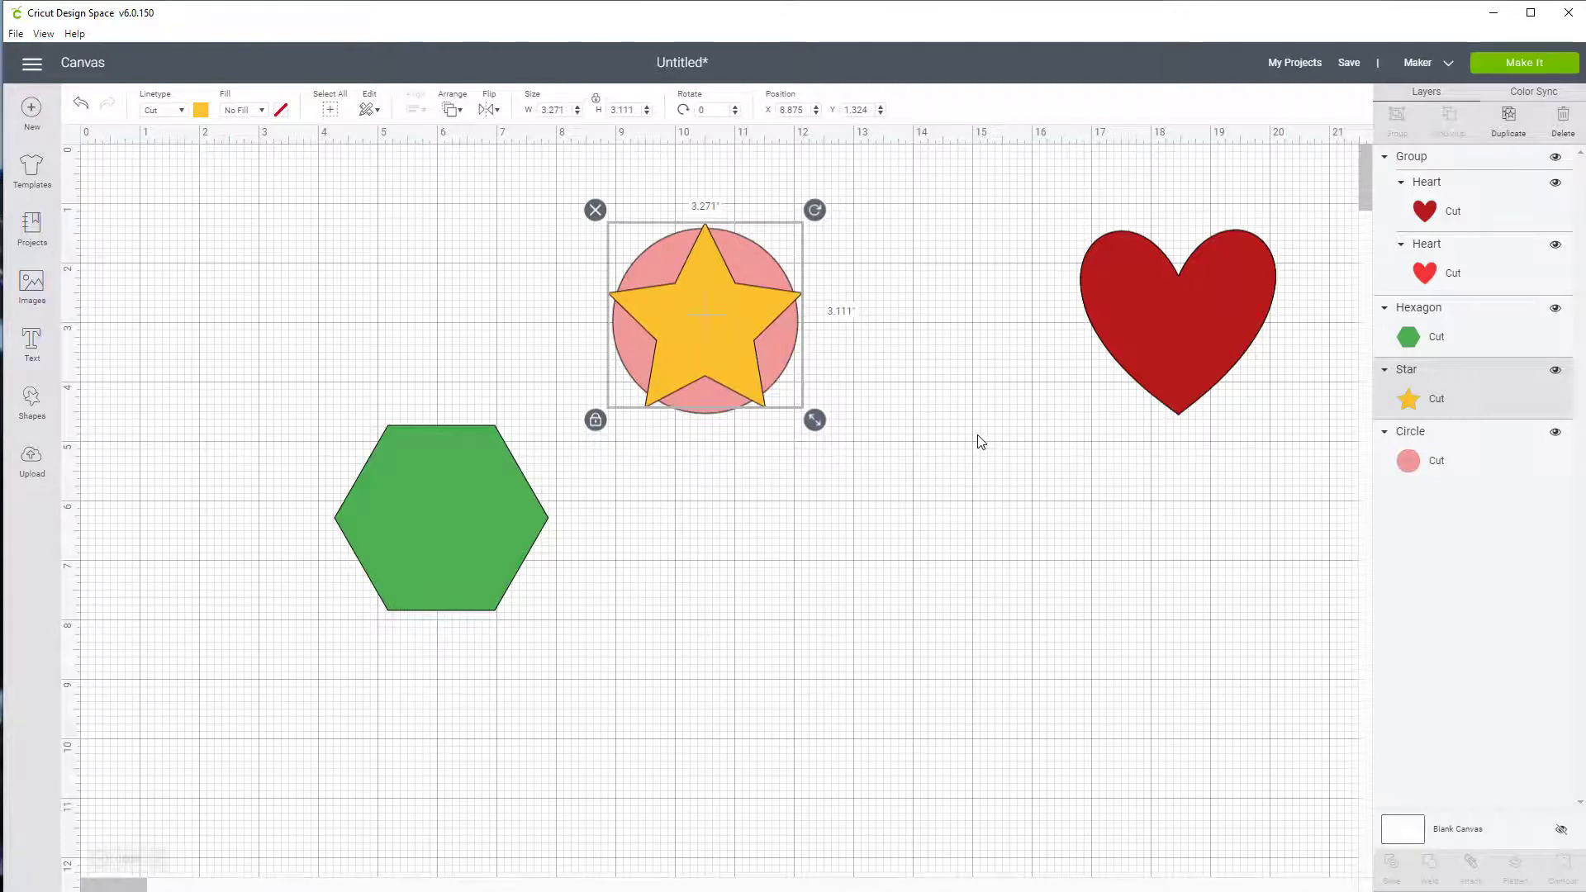
key("Up")
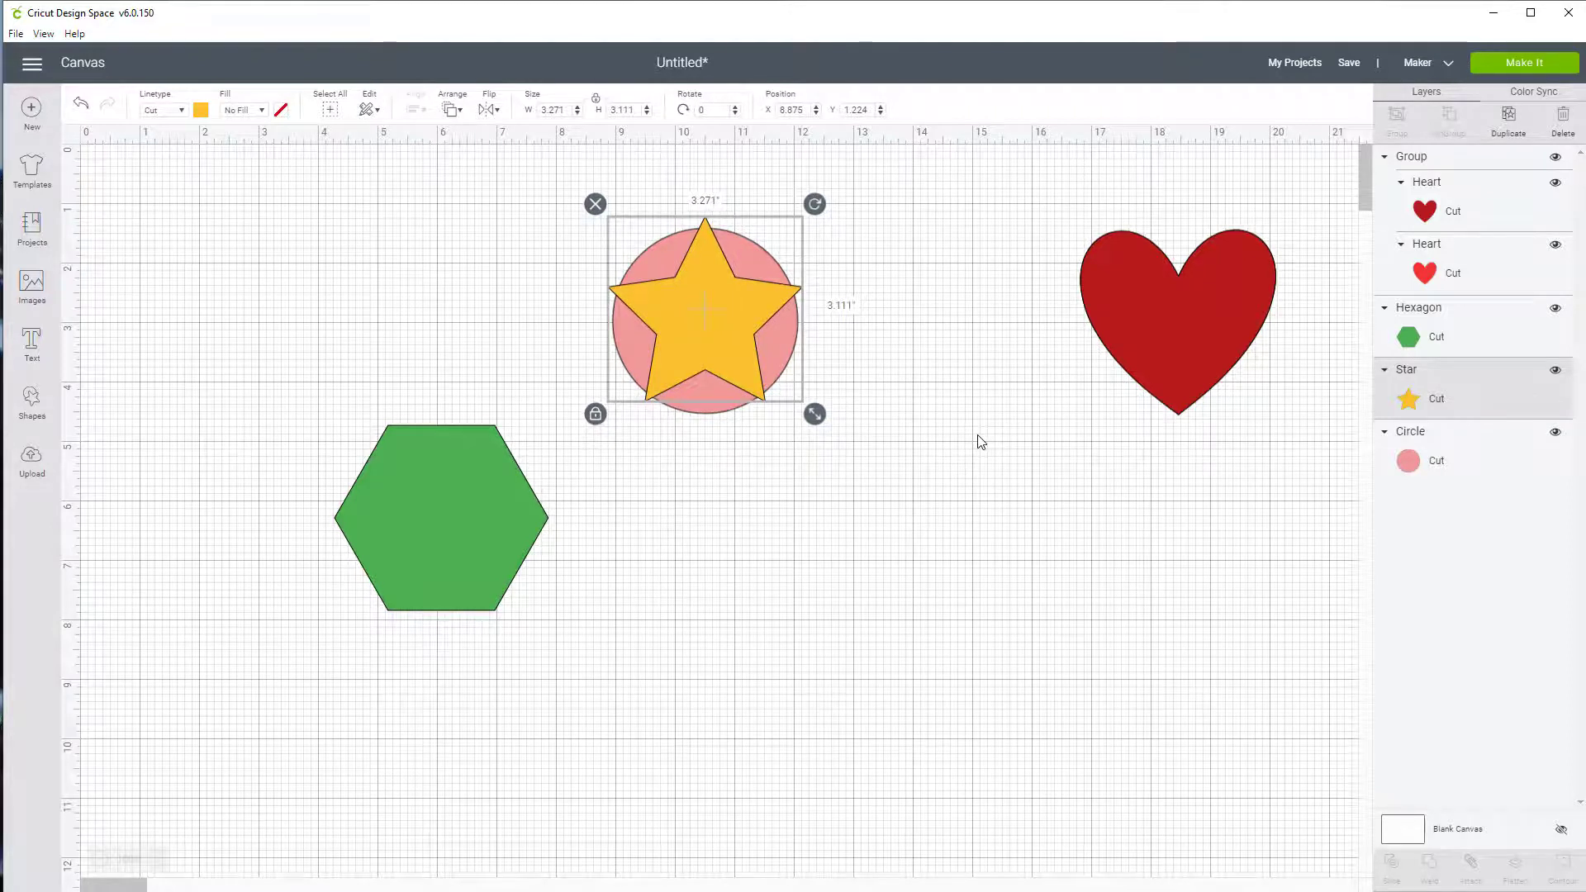
left_click(708, 315)
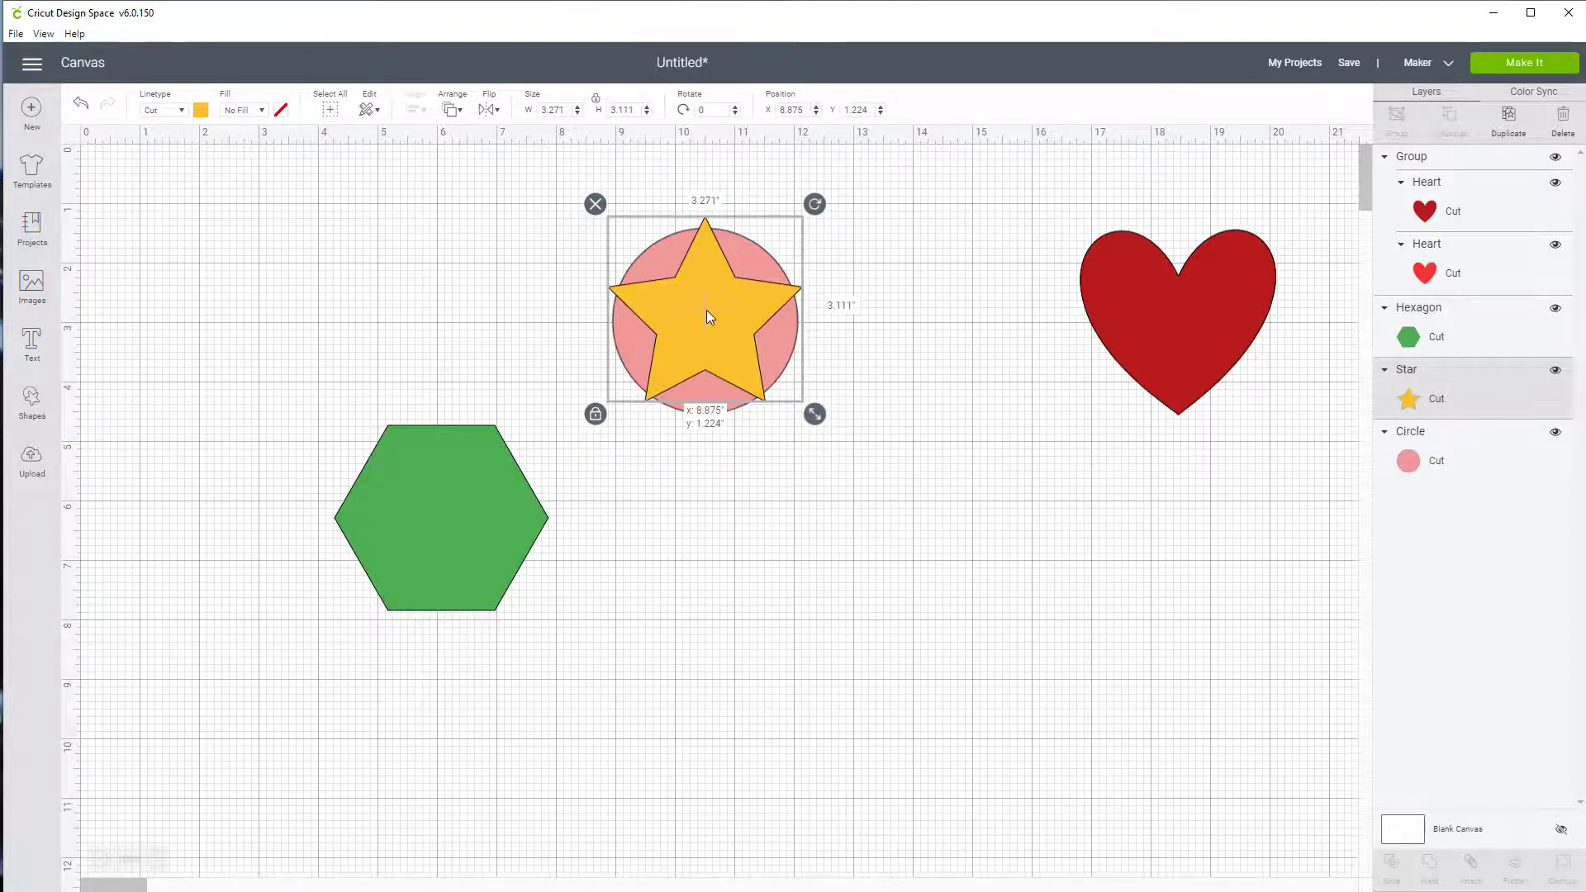
left_click_drag(707, 316, 705, 310)
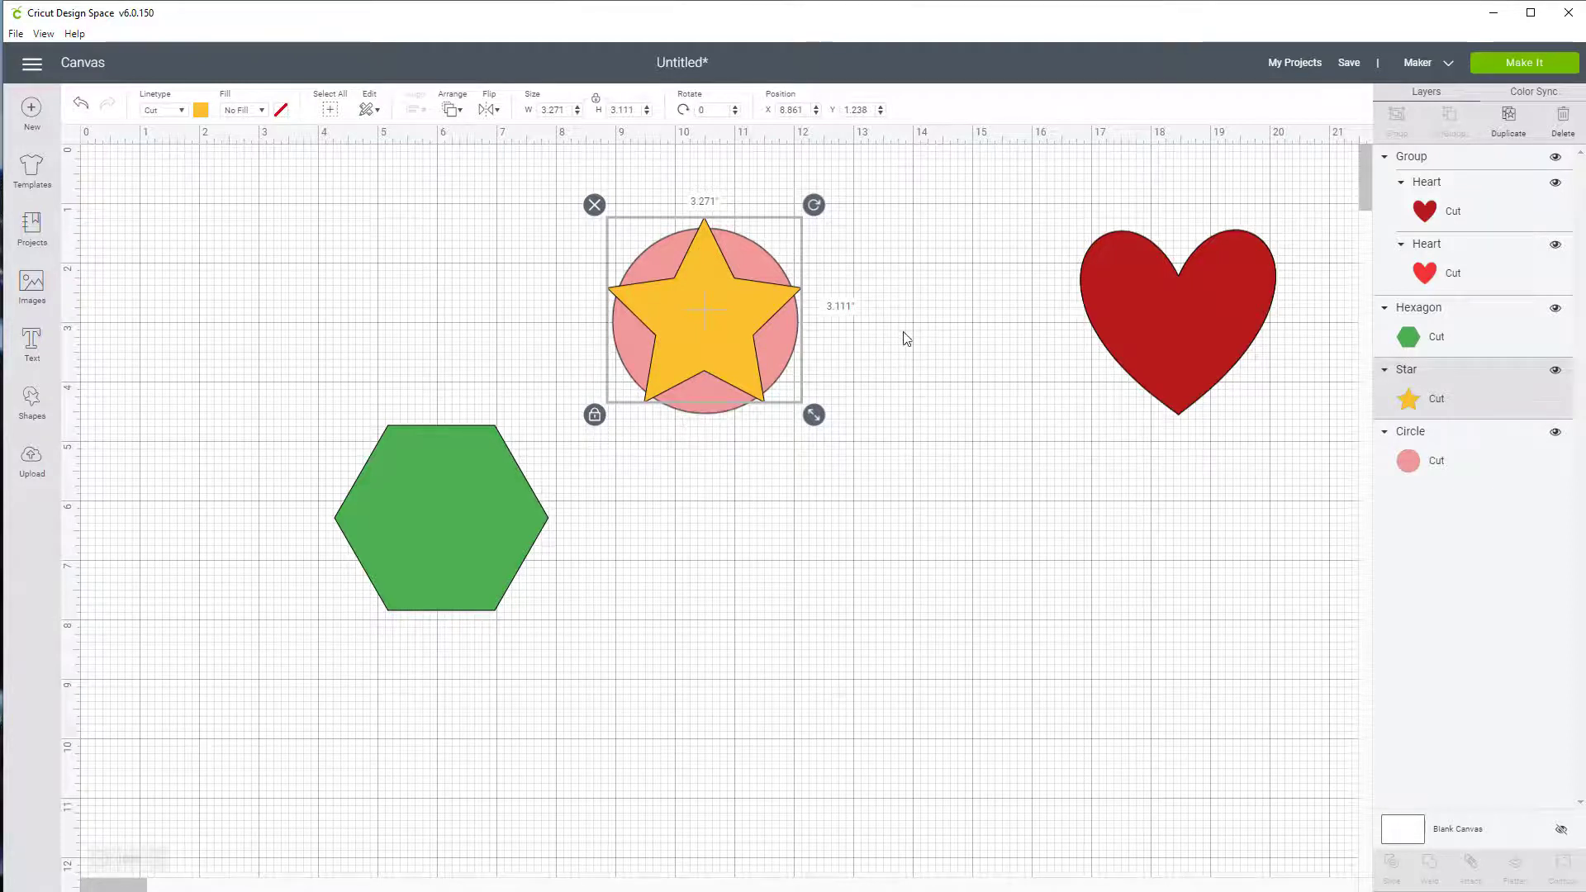
left_click(904, 336)
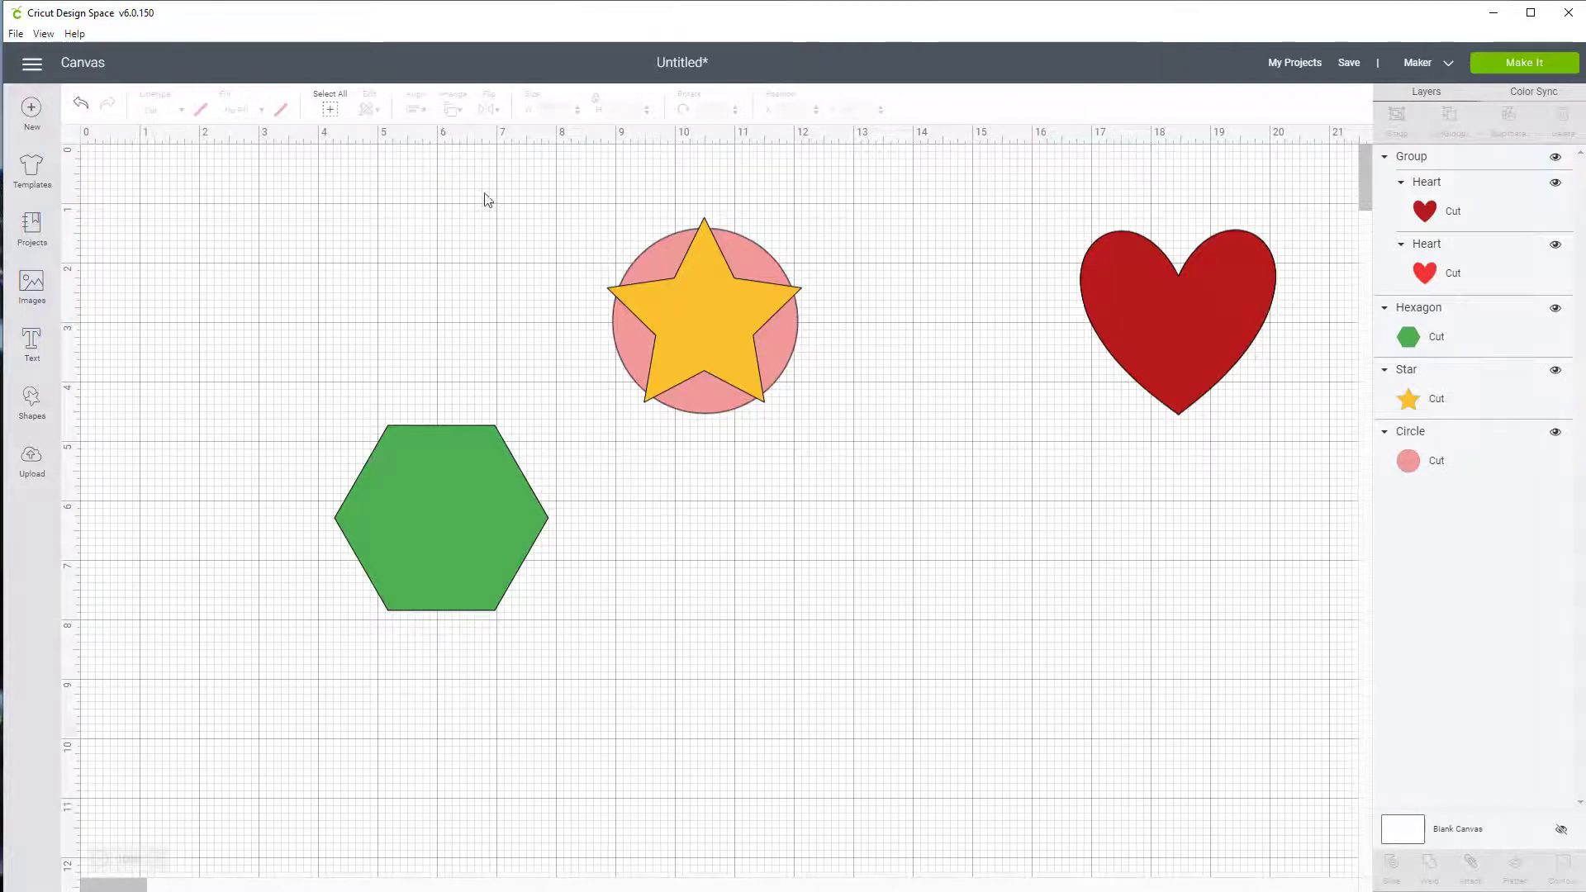
Center the star and circle horizontally, group them, and move the group to X 17.028, Y 5.391
left_click_drag(535, 183, 849, 359)
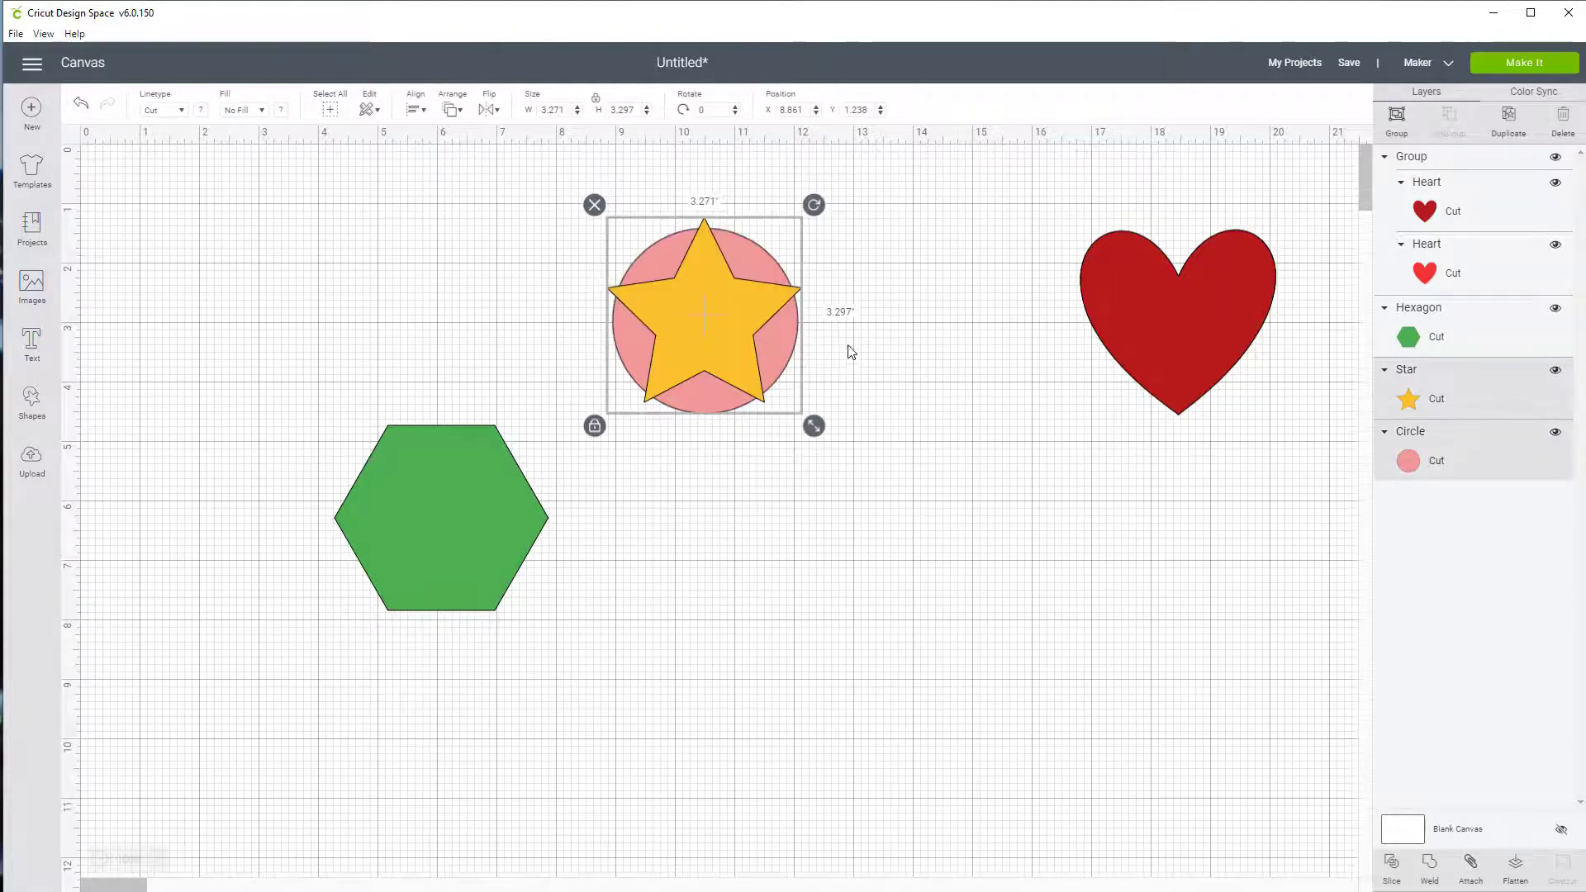
left_click(417, 111)
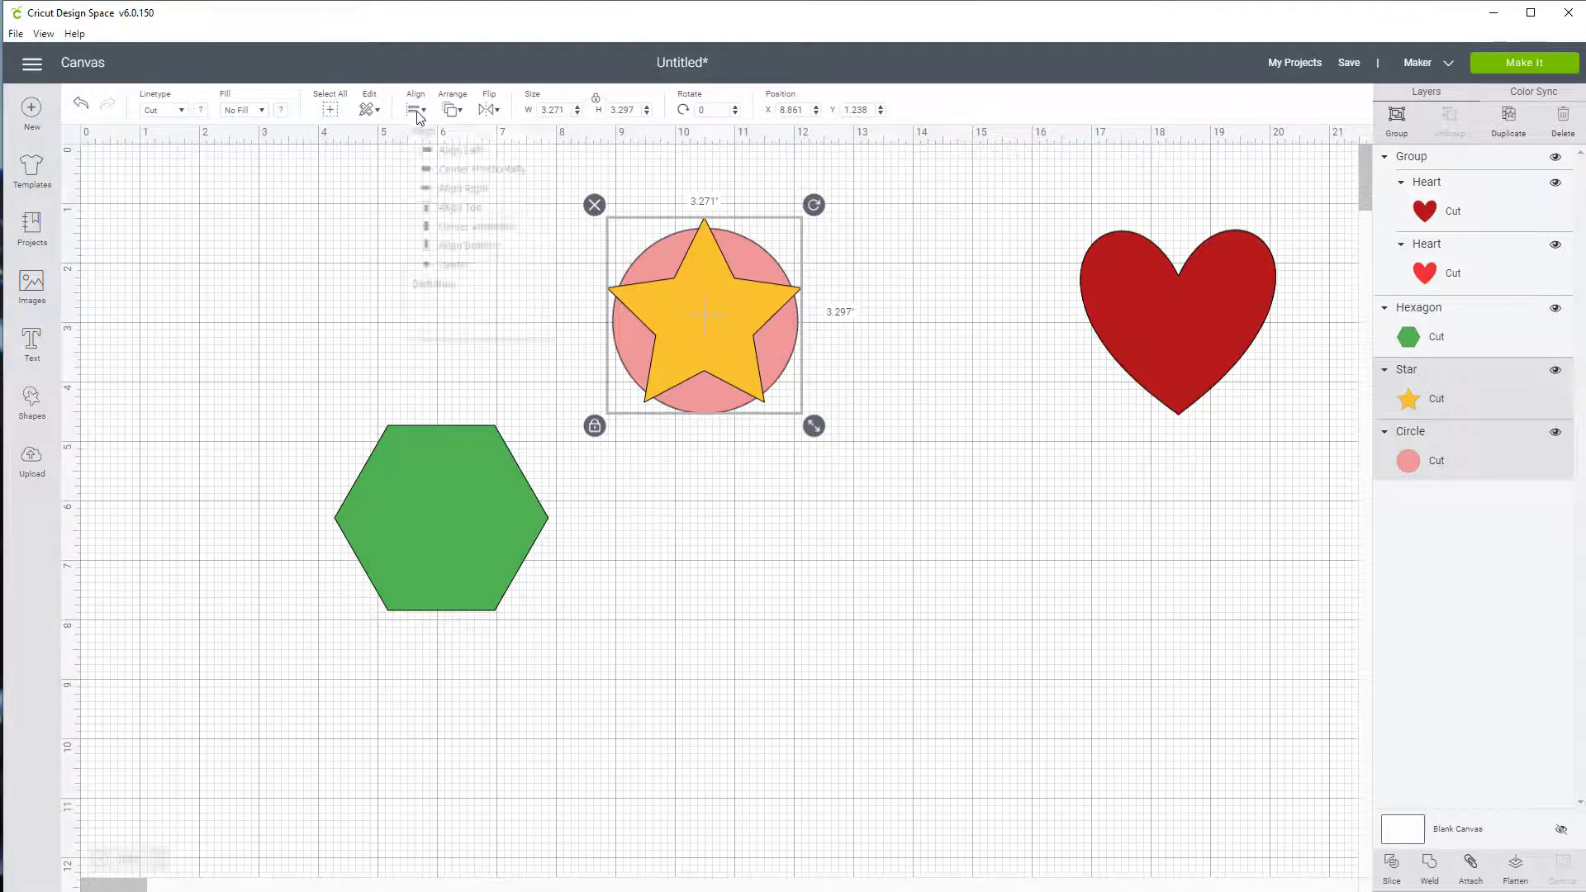
left_click(472, 172)
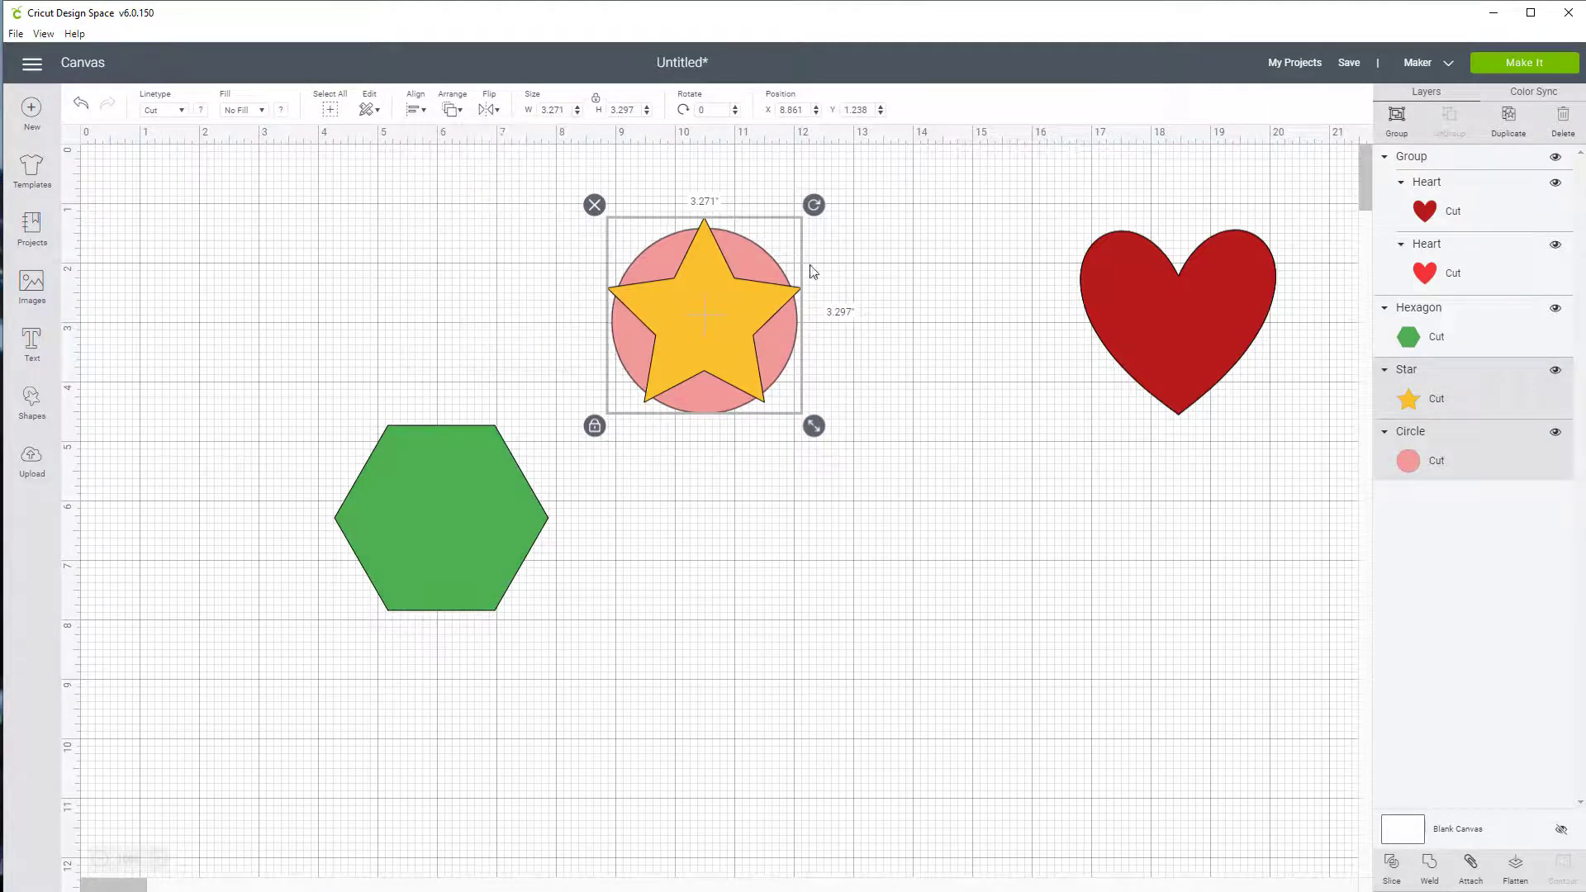
left_click(924, 427)
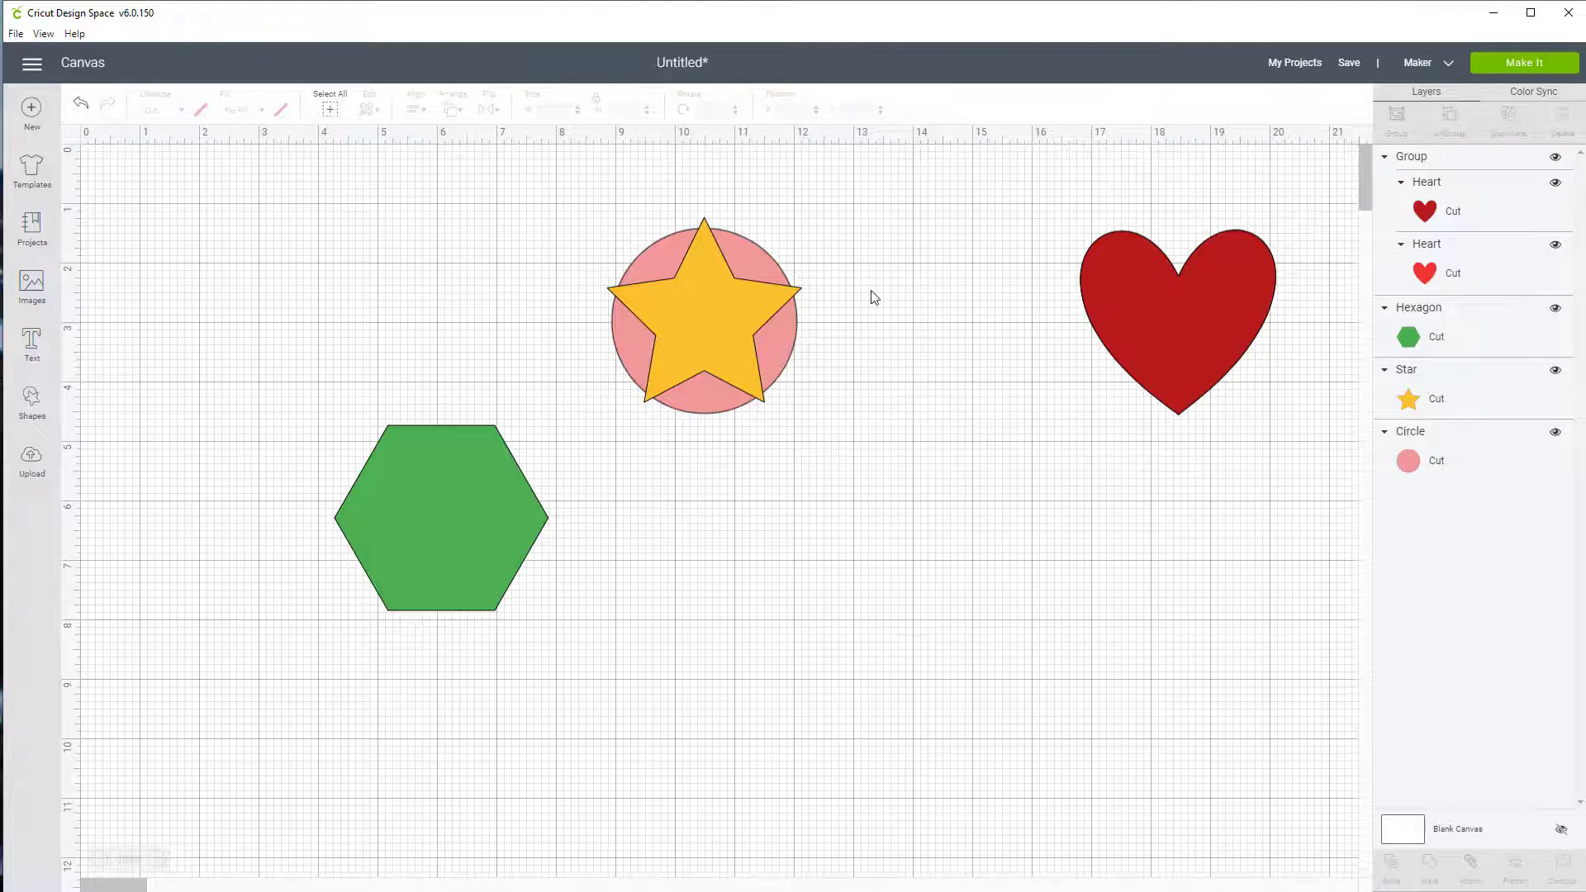
left_click_drag(568, 183, 850, 407)
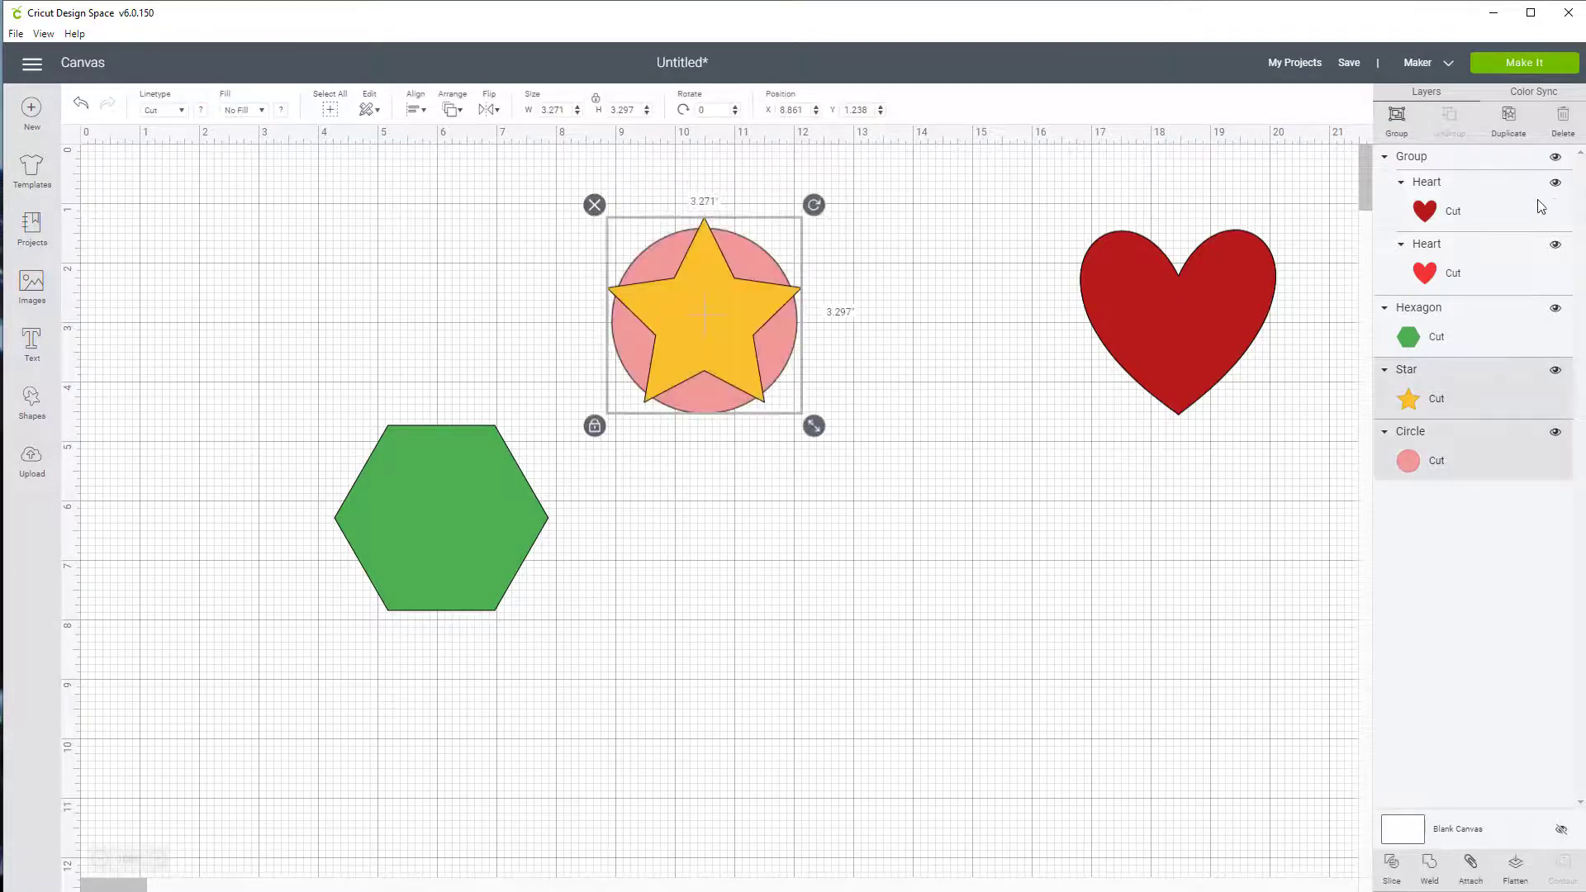
left_click(1396, 120)
left_click_drag(745, 325, 1228, 572)
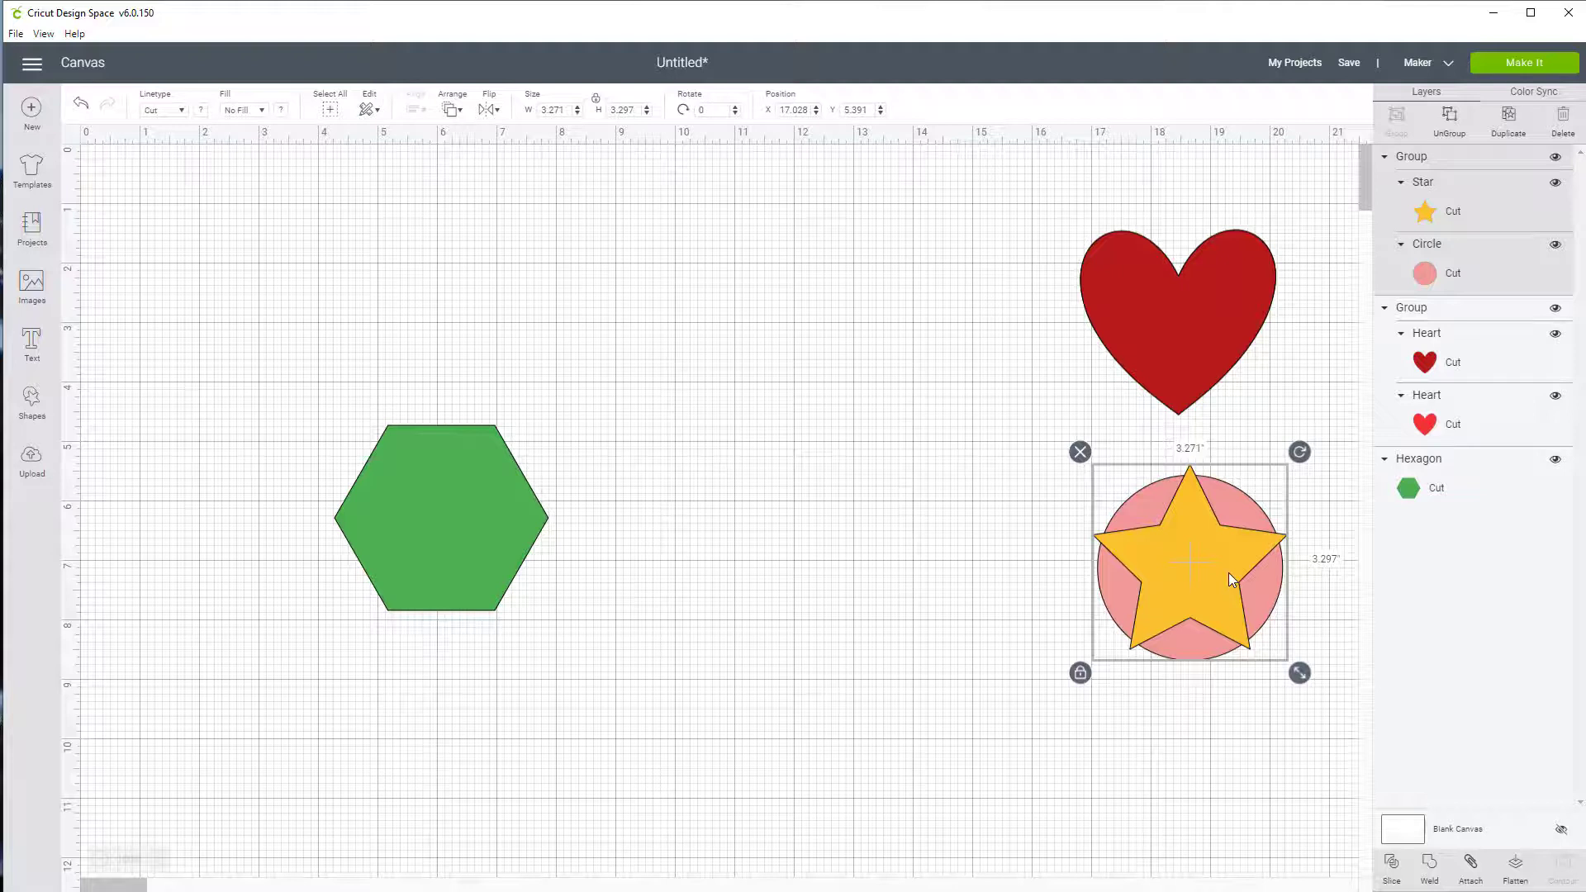
Duplicate the star-circle group and centre the copy on the original horizontally and vertically
left_click(1510, 118)
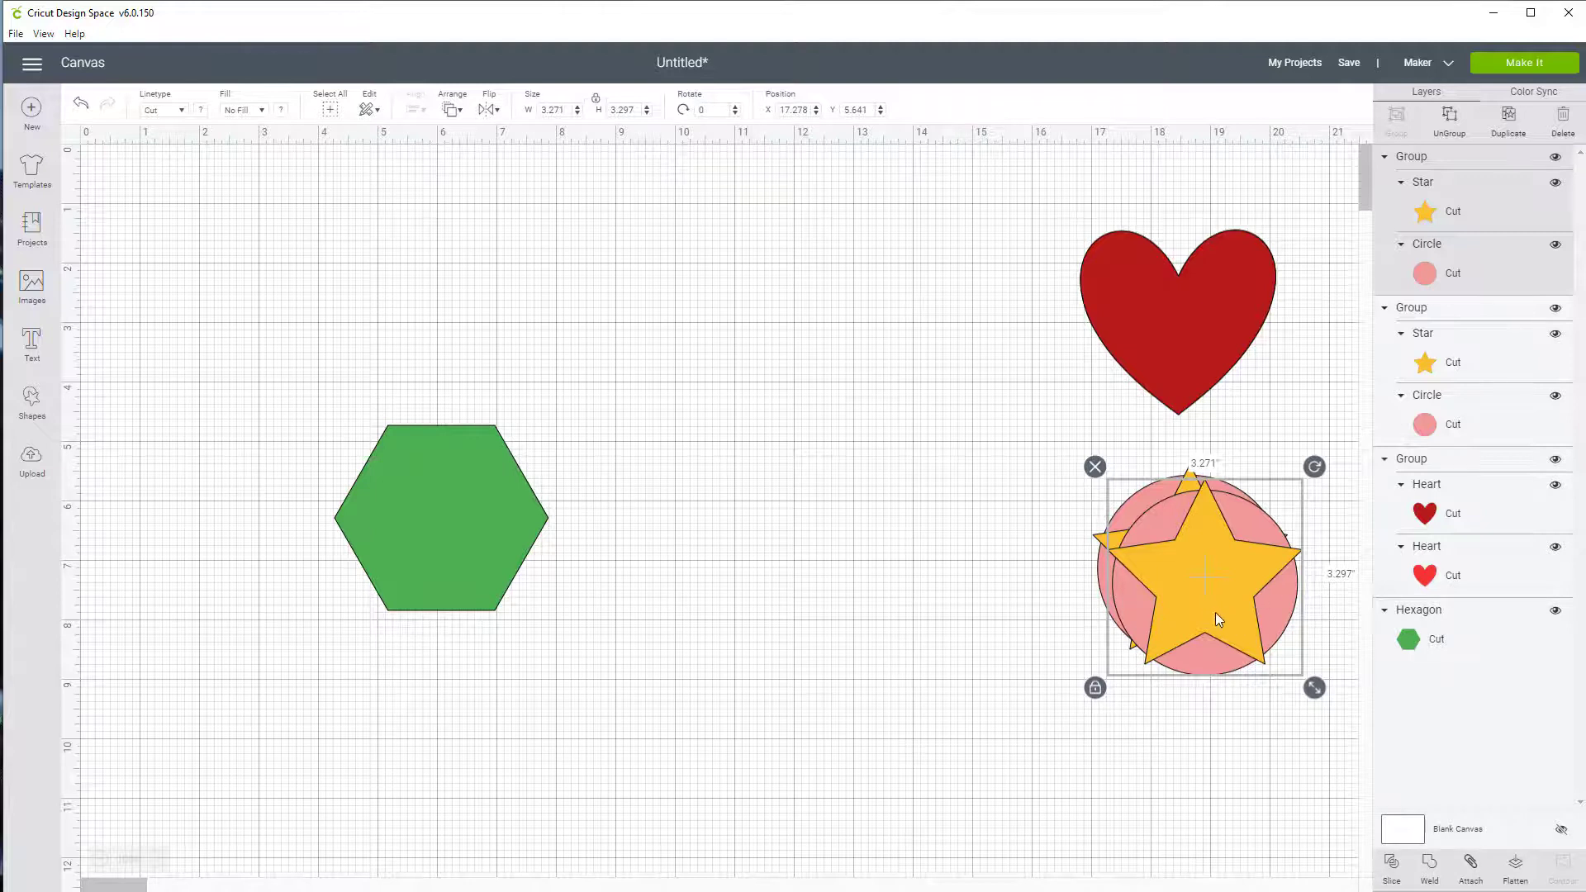
left_click(993, 479)
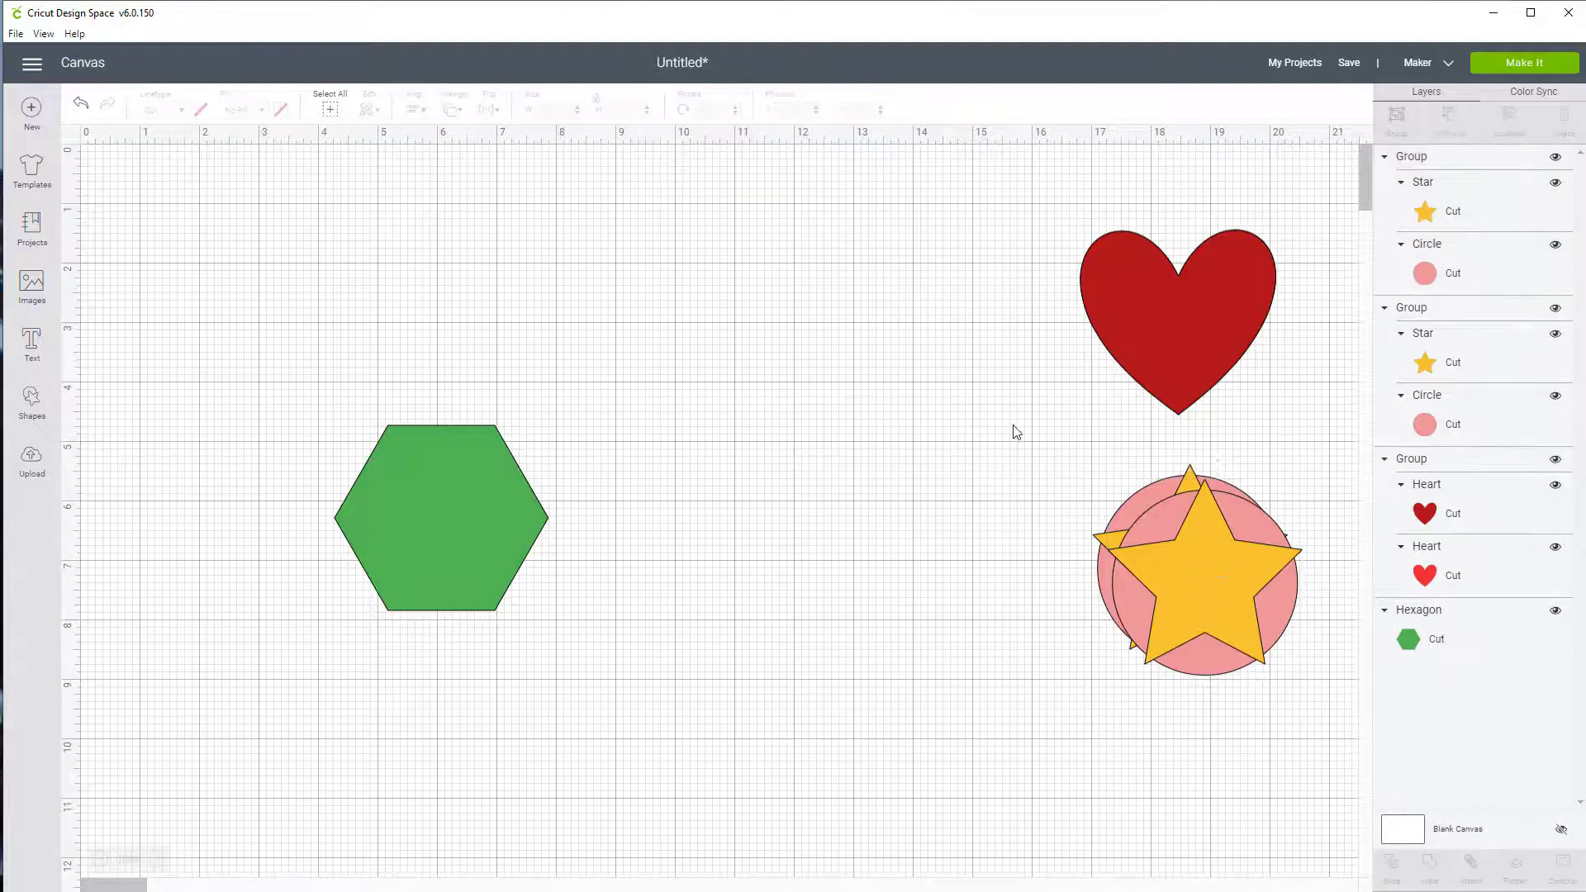
left_click_drag(1013, 424, 1135, 730)
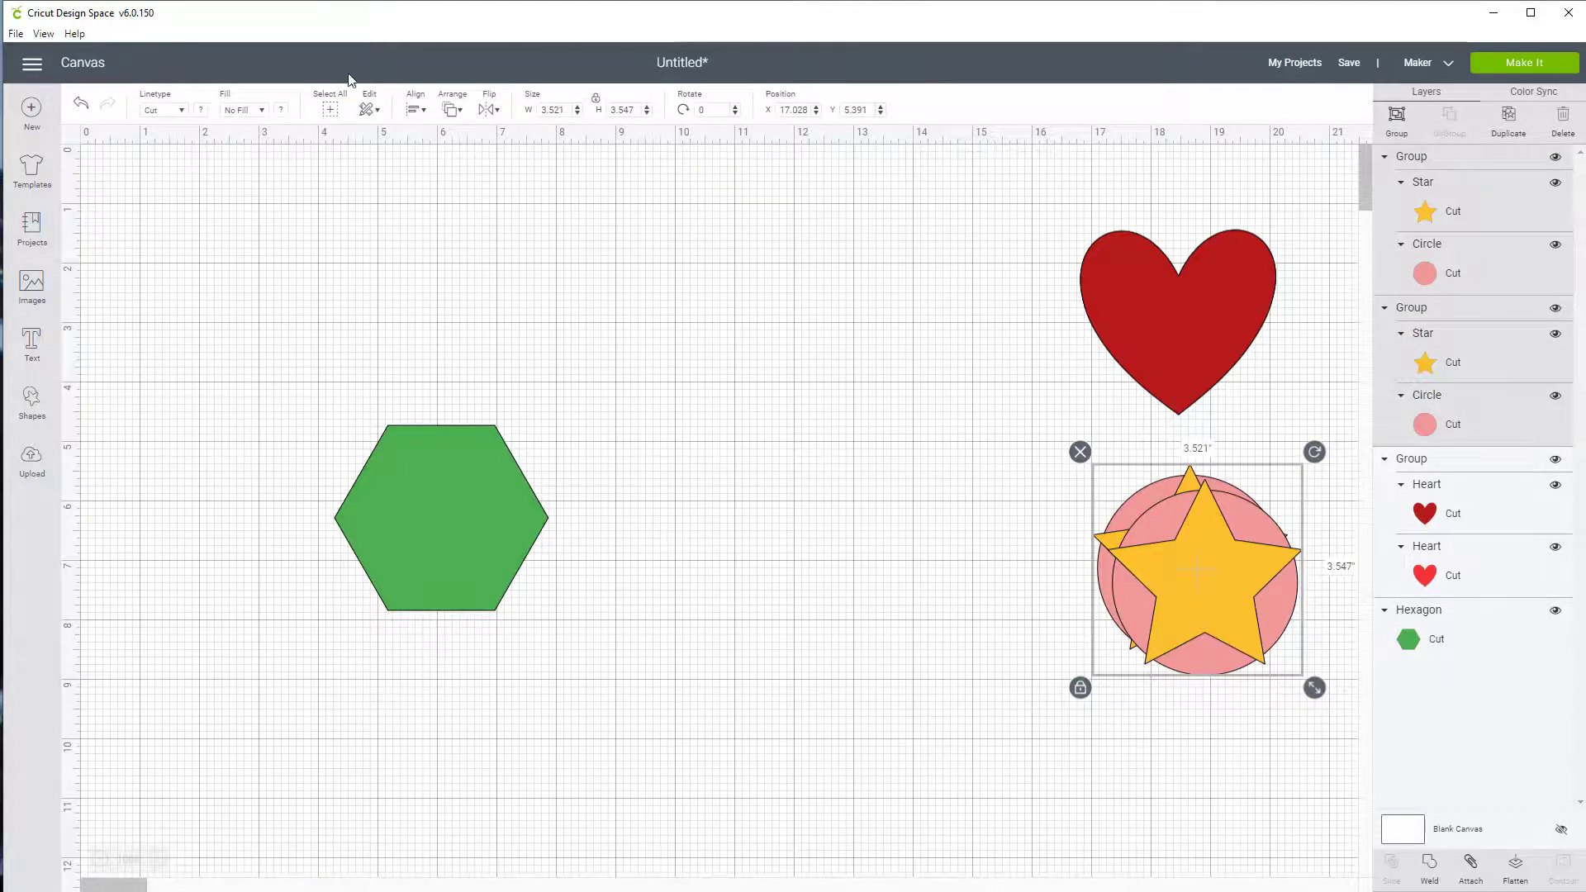
left_click(415, 111)
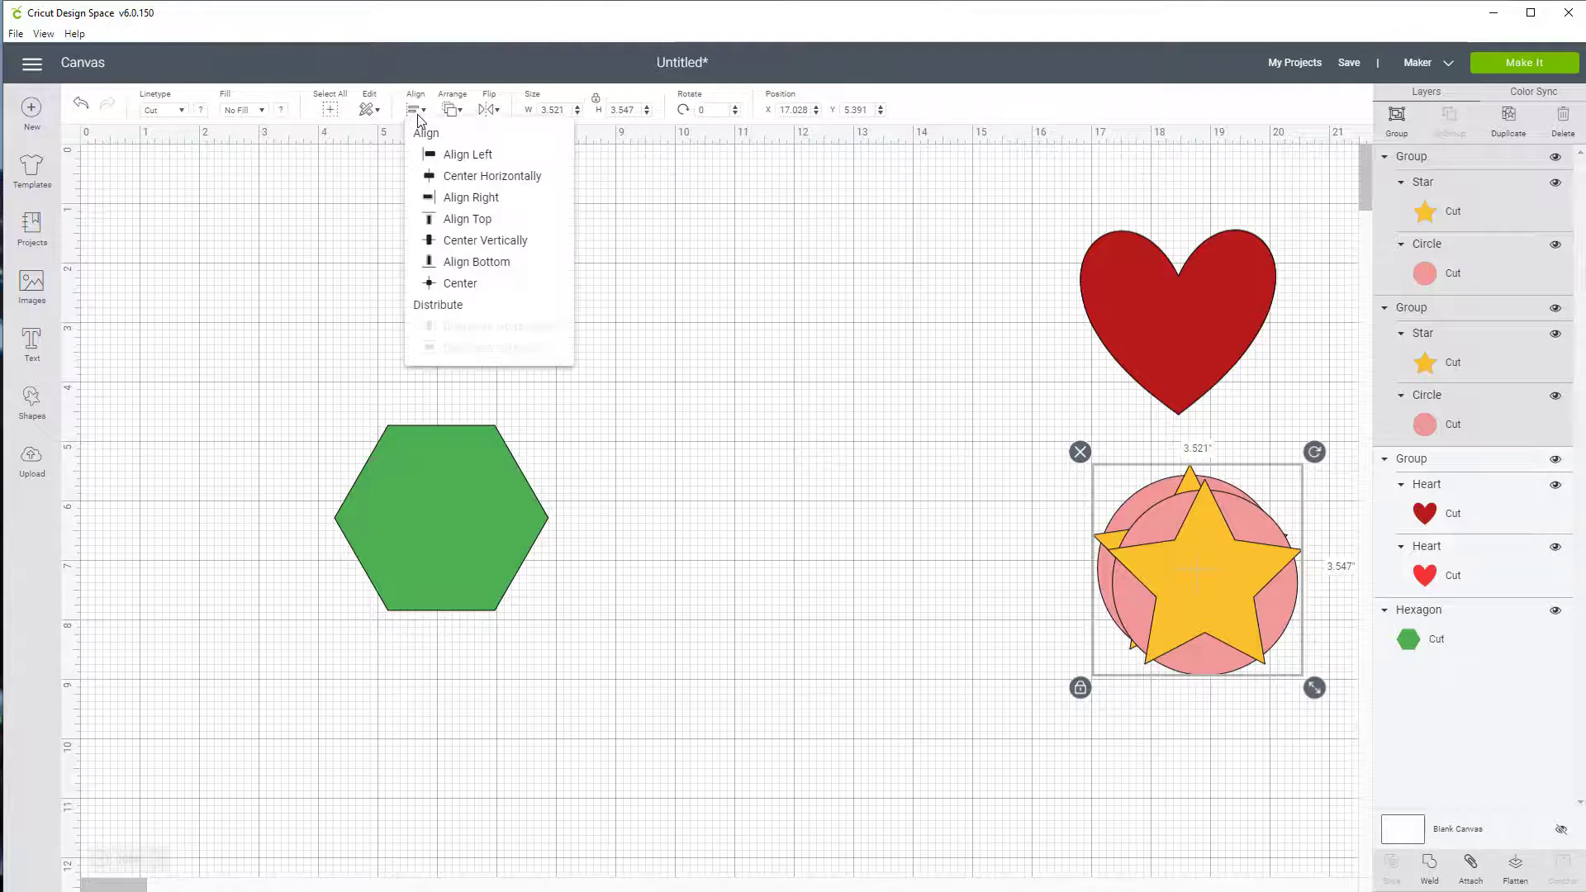
left_click(483, 178)
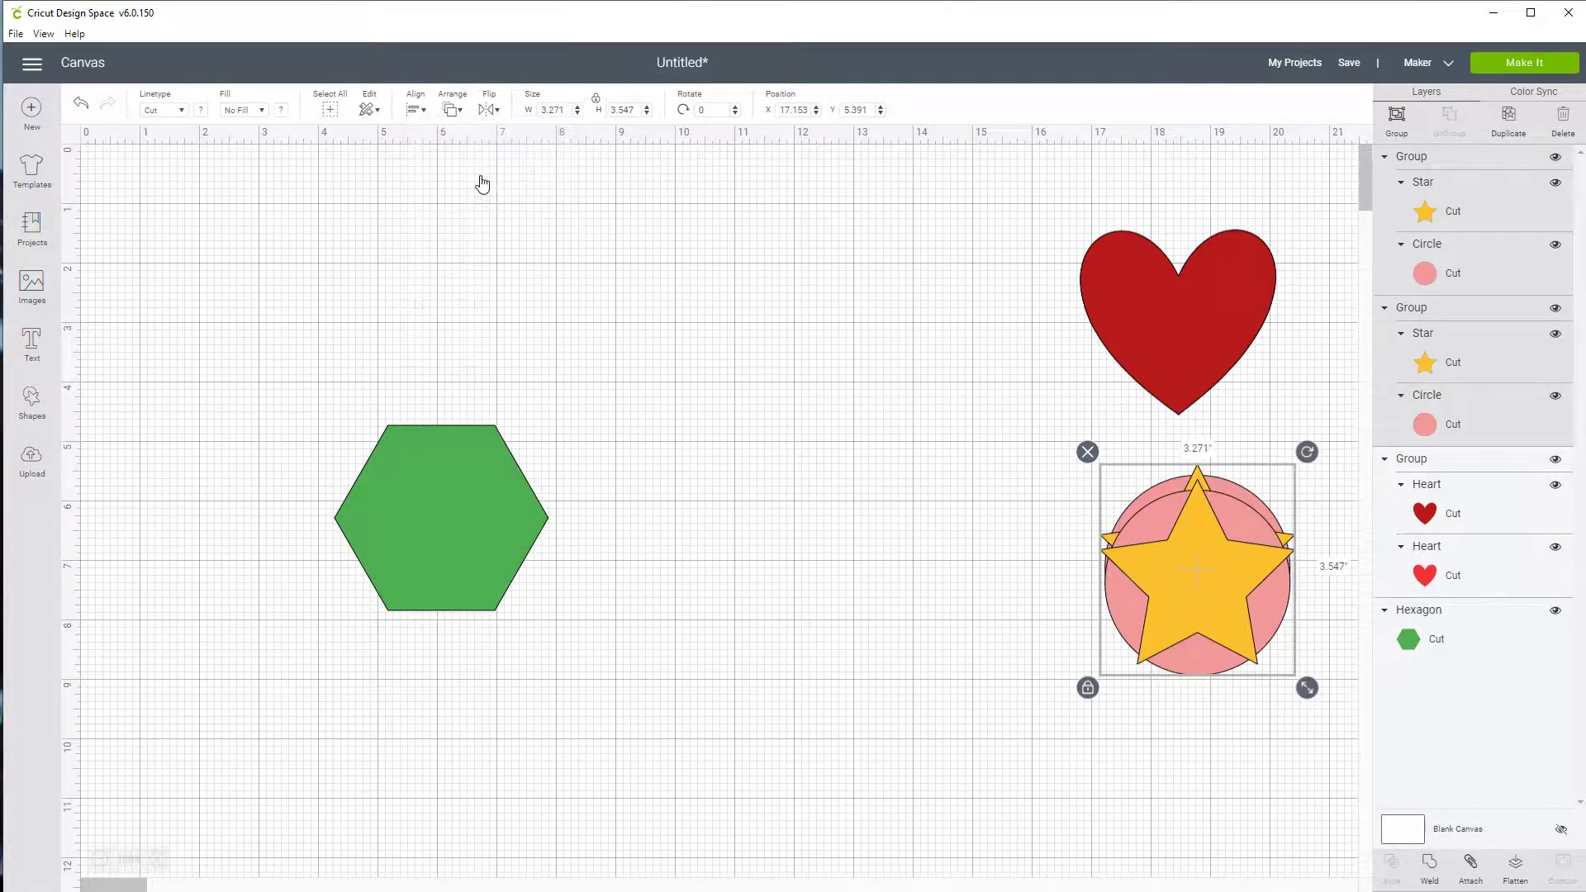
left_click(417, 116)
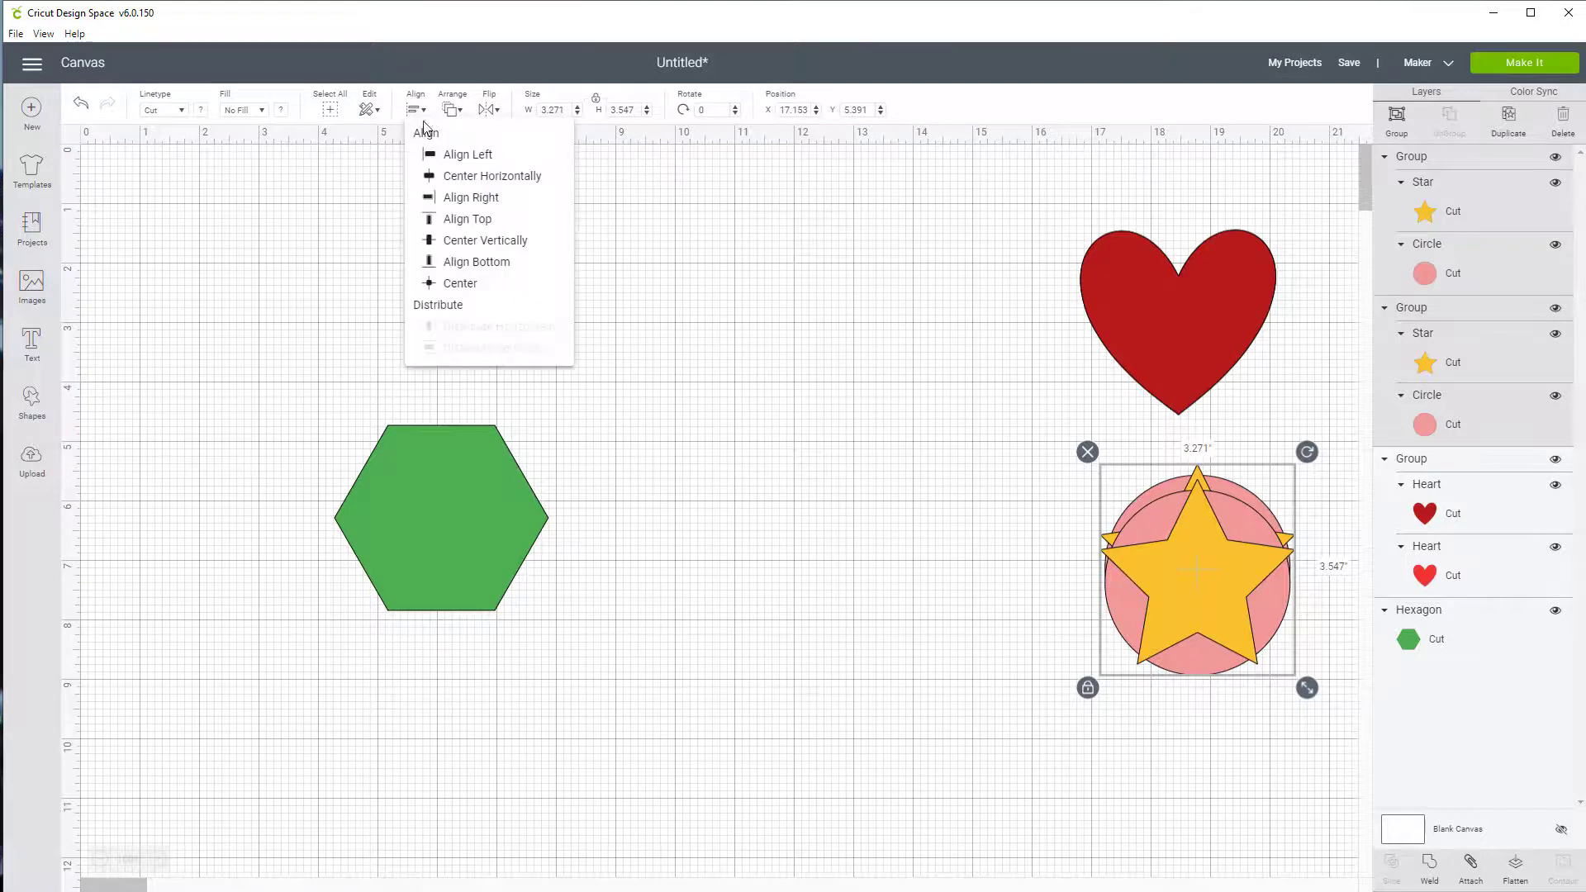
left_click(502, 240)
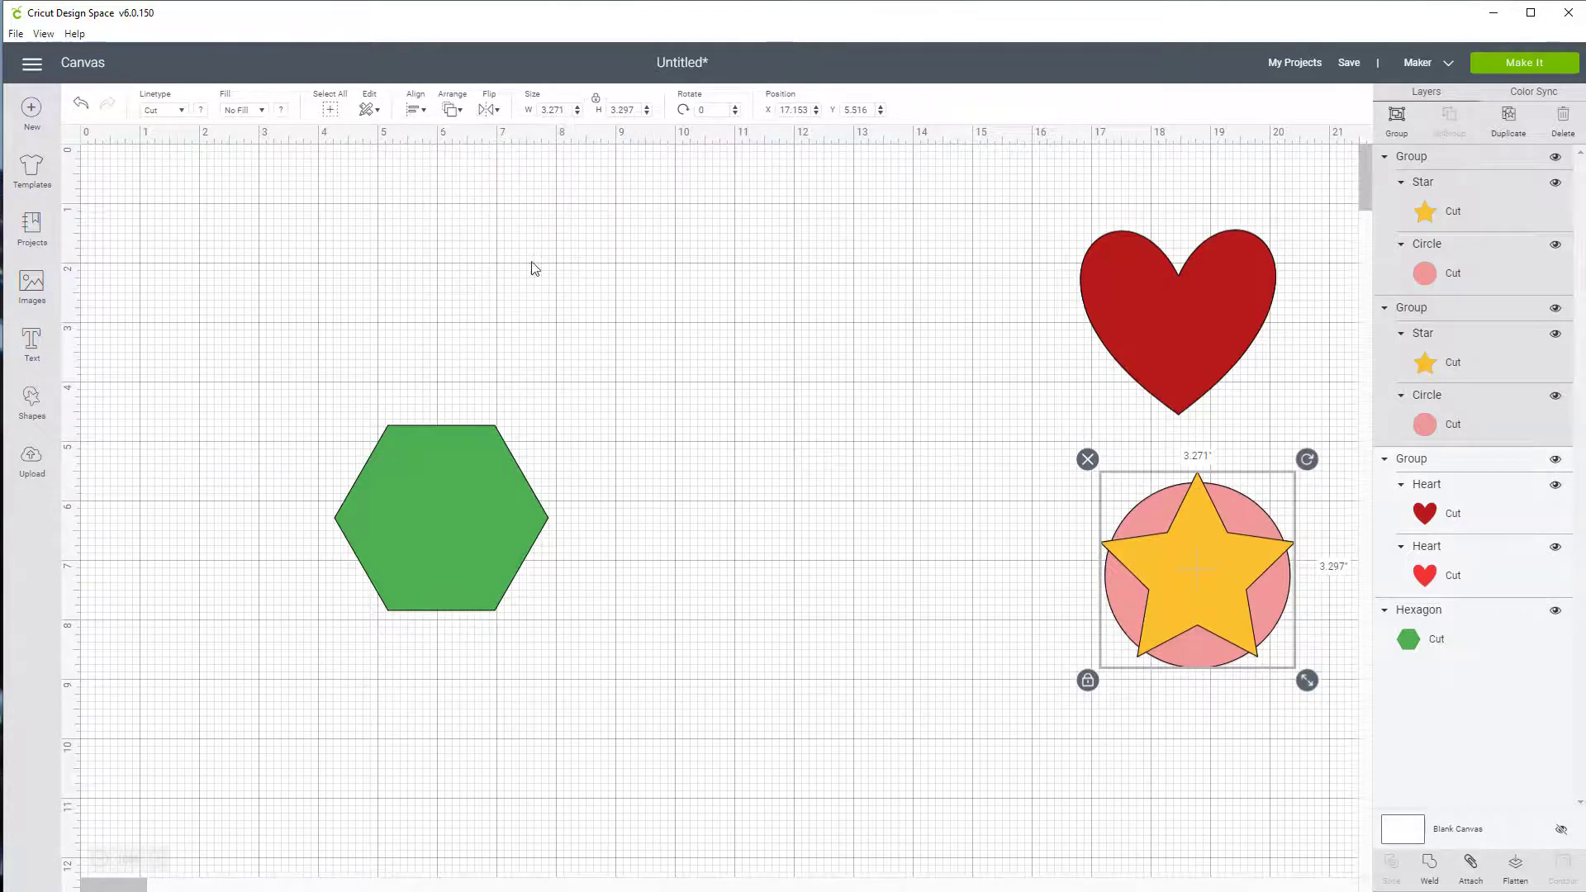
left_click(768, 545)
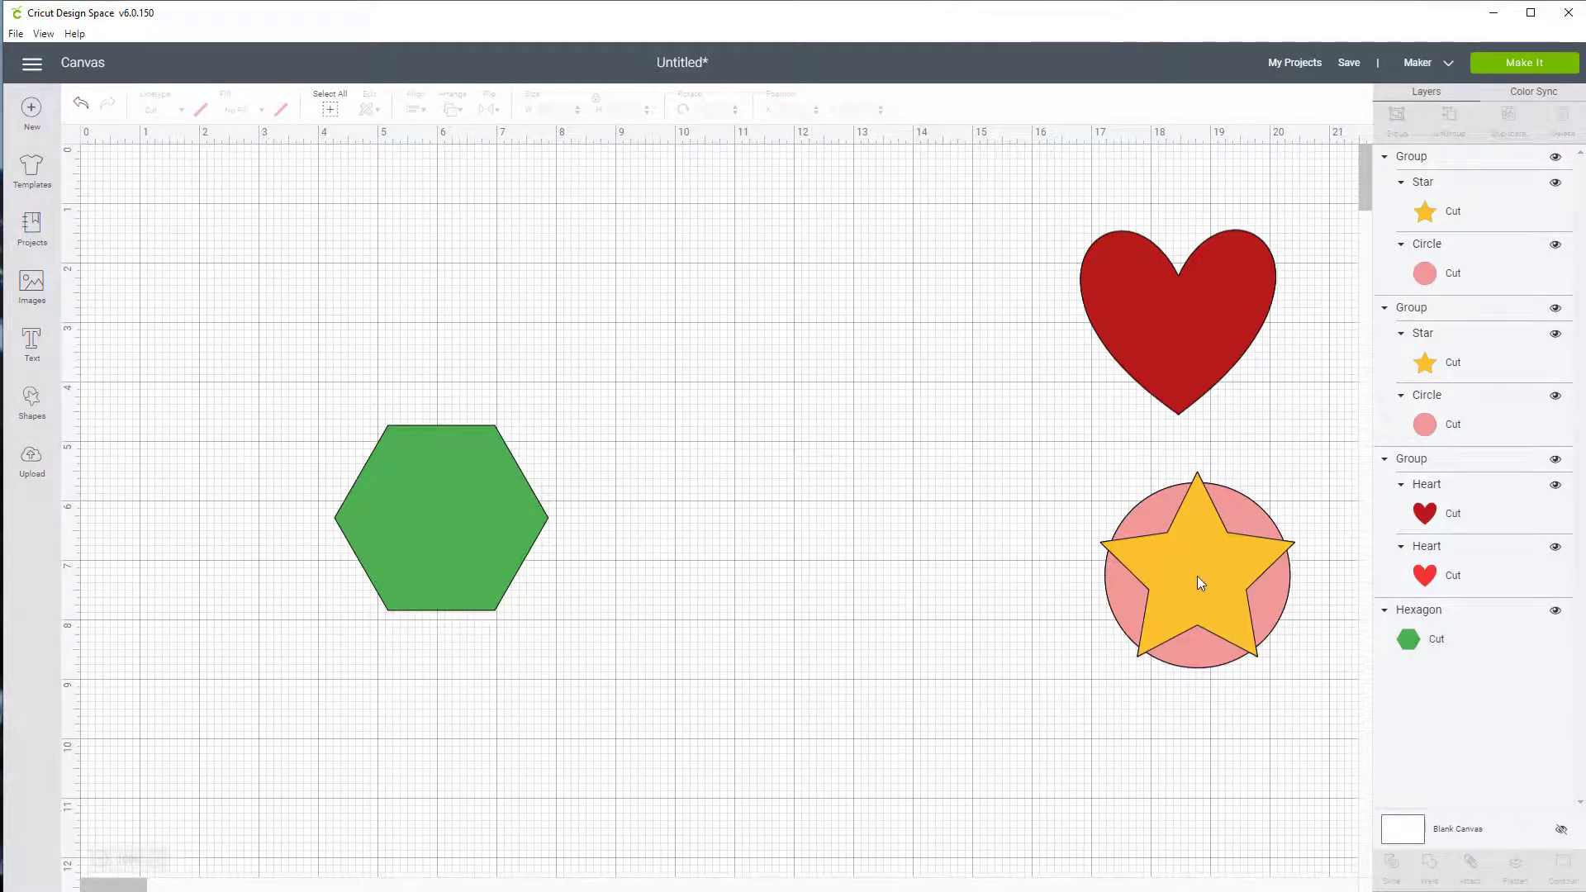
Group the two star-and-circle pairs into one group and move it up and left
left_click_drag(1066, 500, 1300, 686)
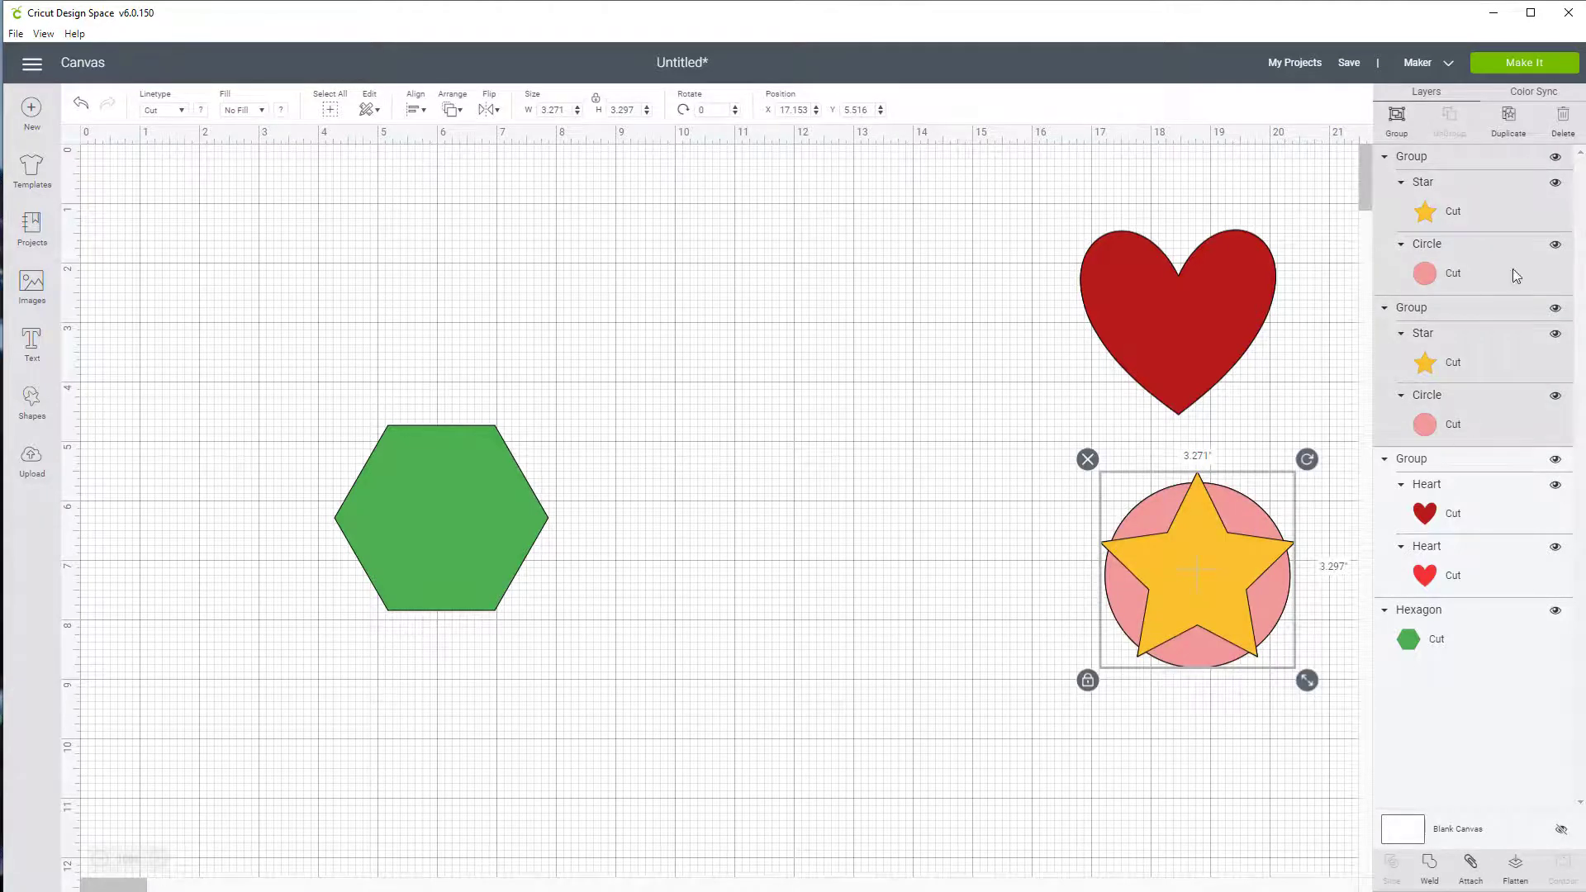
left_click(1398, 116)
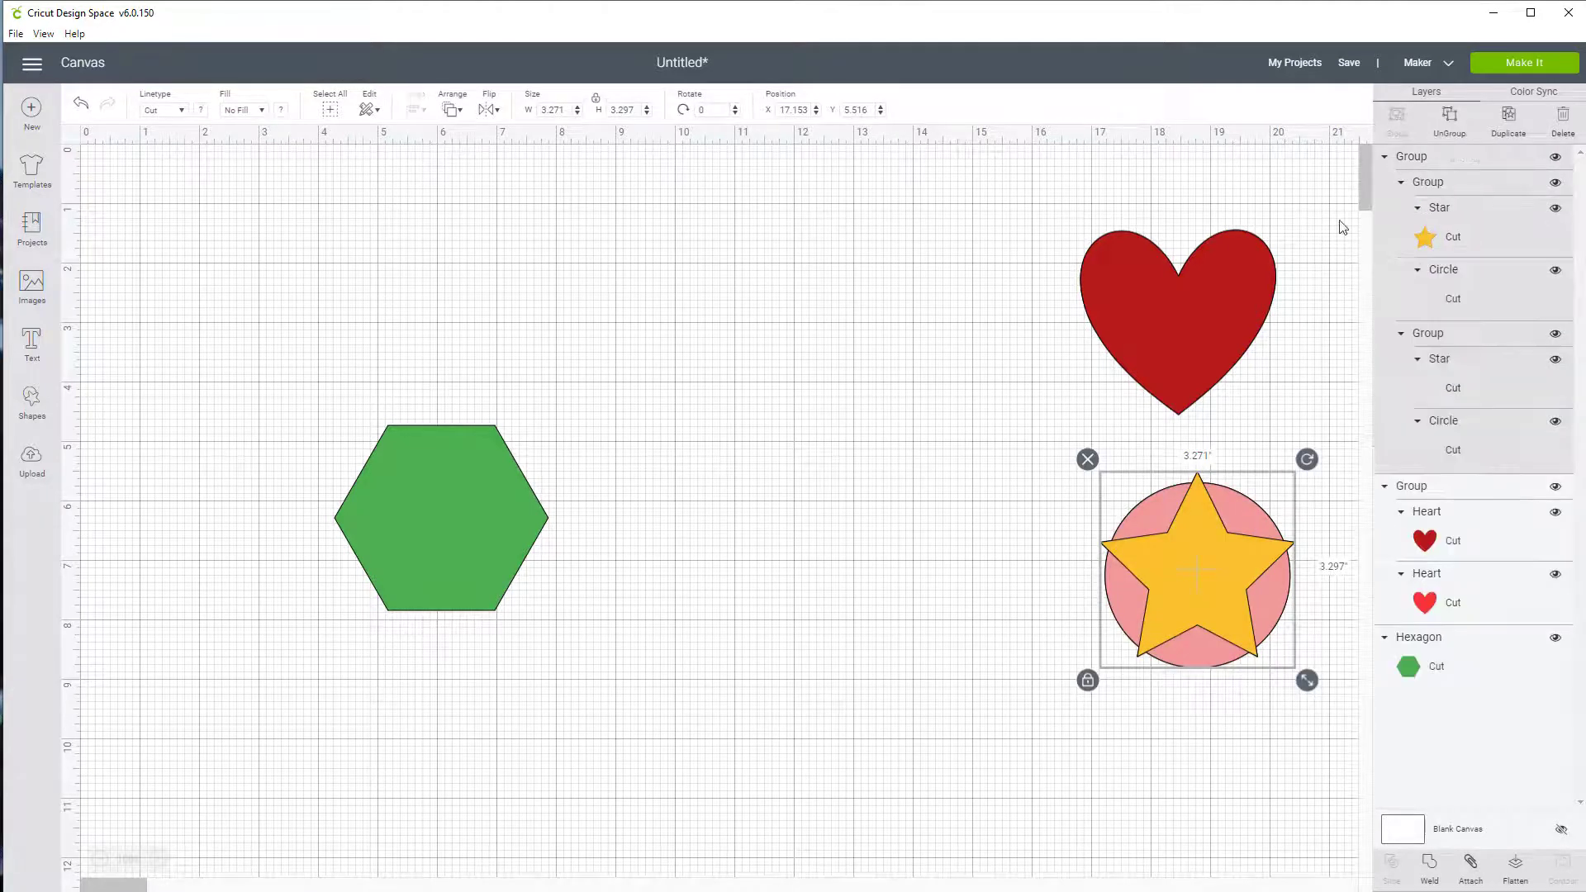
left_click_drag(1215, 520, 926, 238)
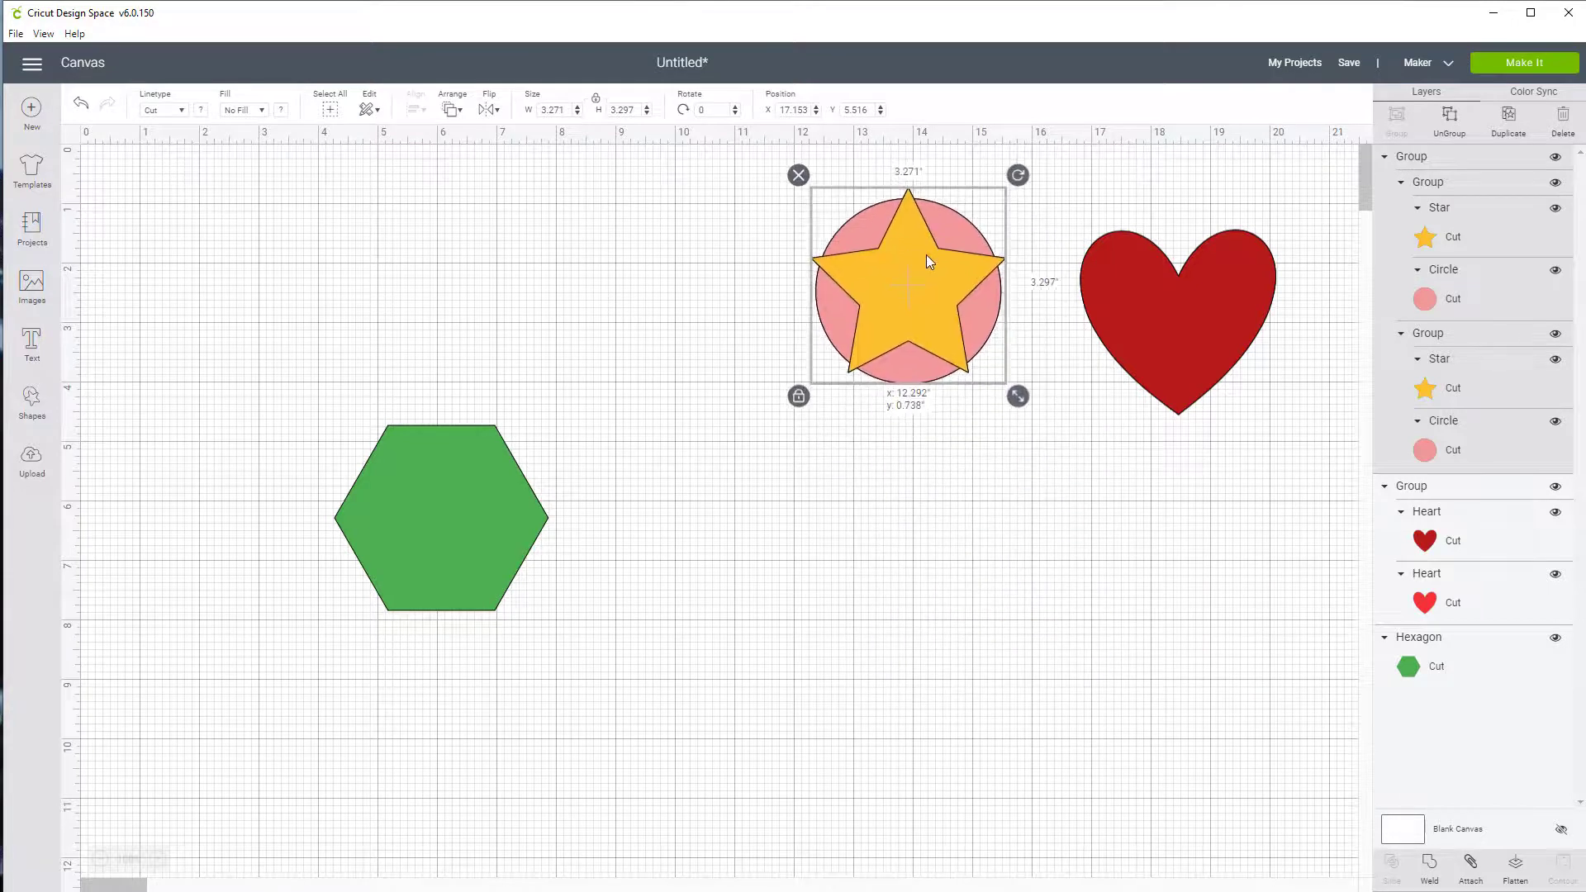
Set the star-circle group beside the heart and move the green hexagon below it
left_click_drag(1208, 340, 1181, 299)
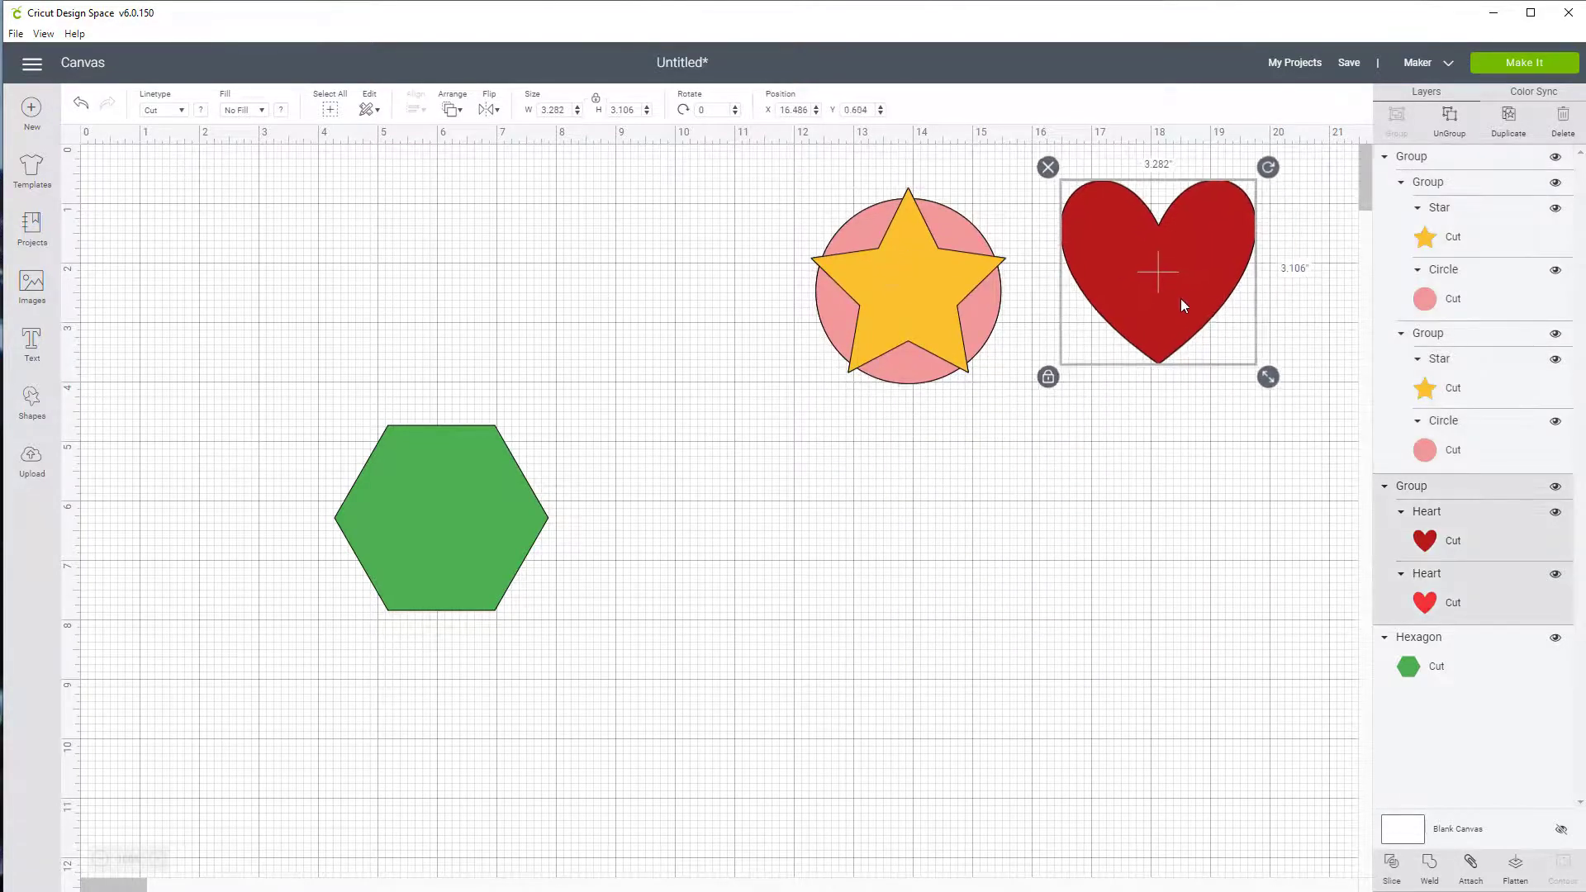
left_click_drag(910, 289, 948, 314)
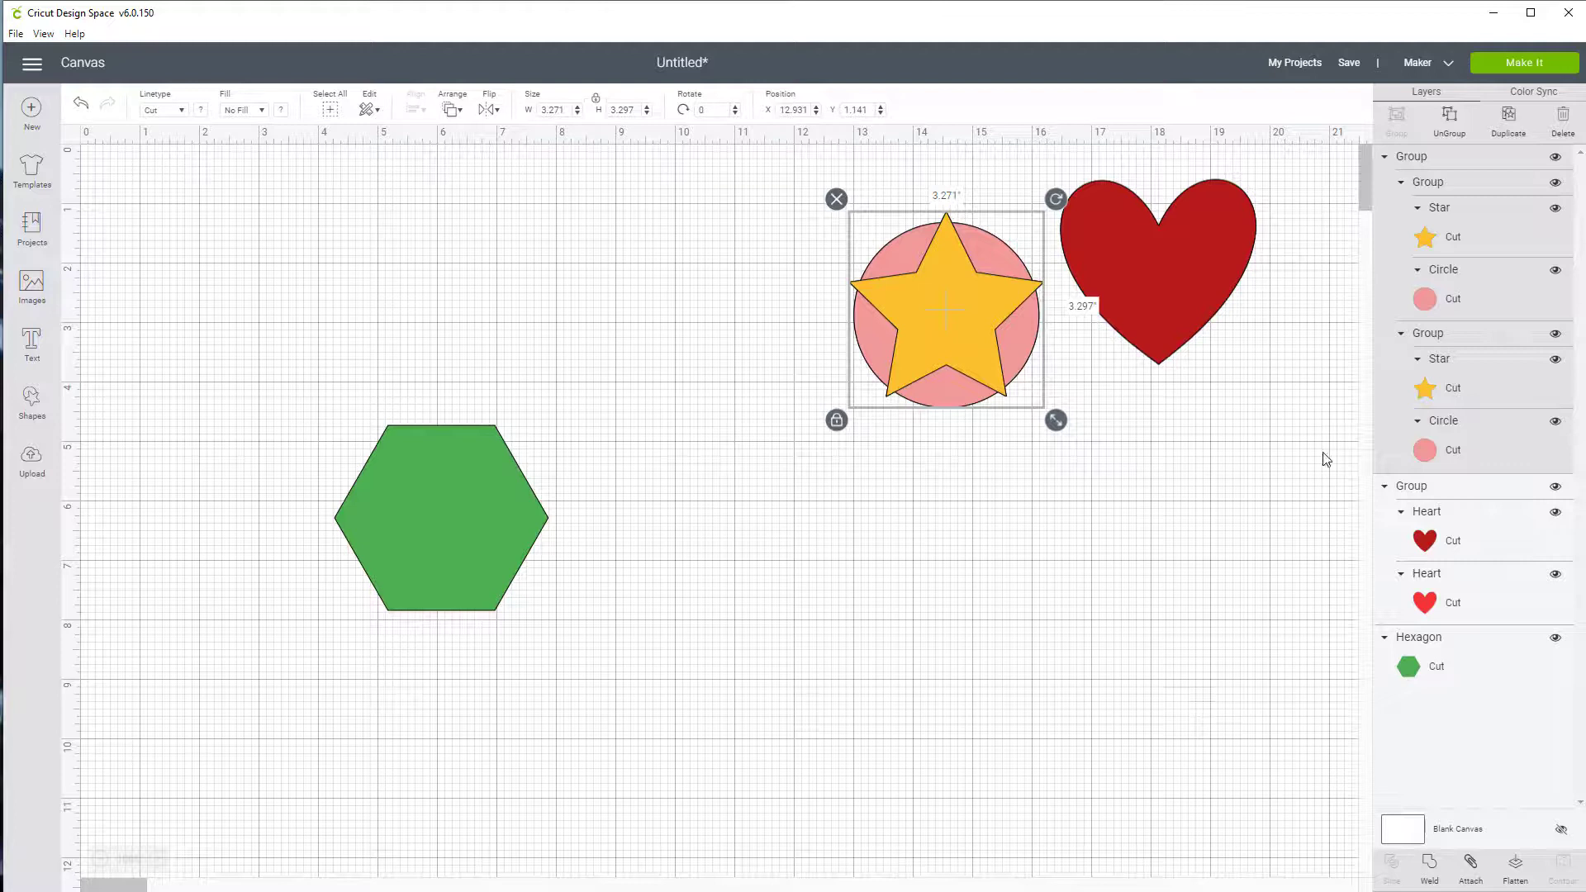
left_click(1193, 269)
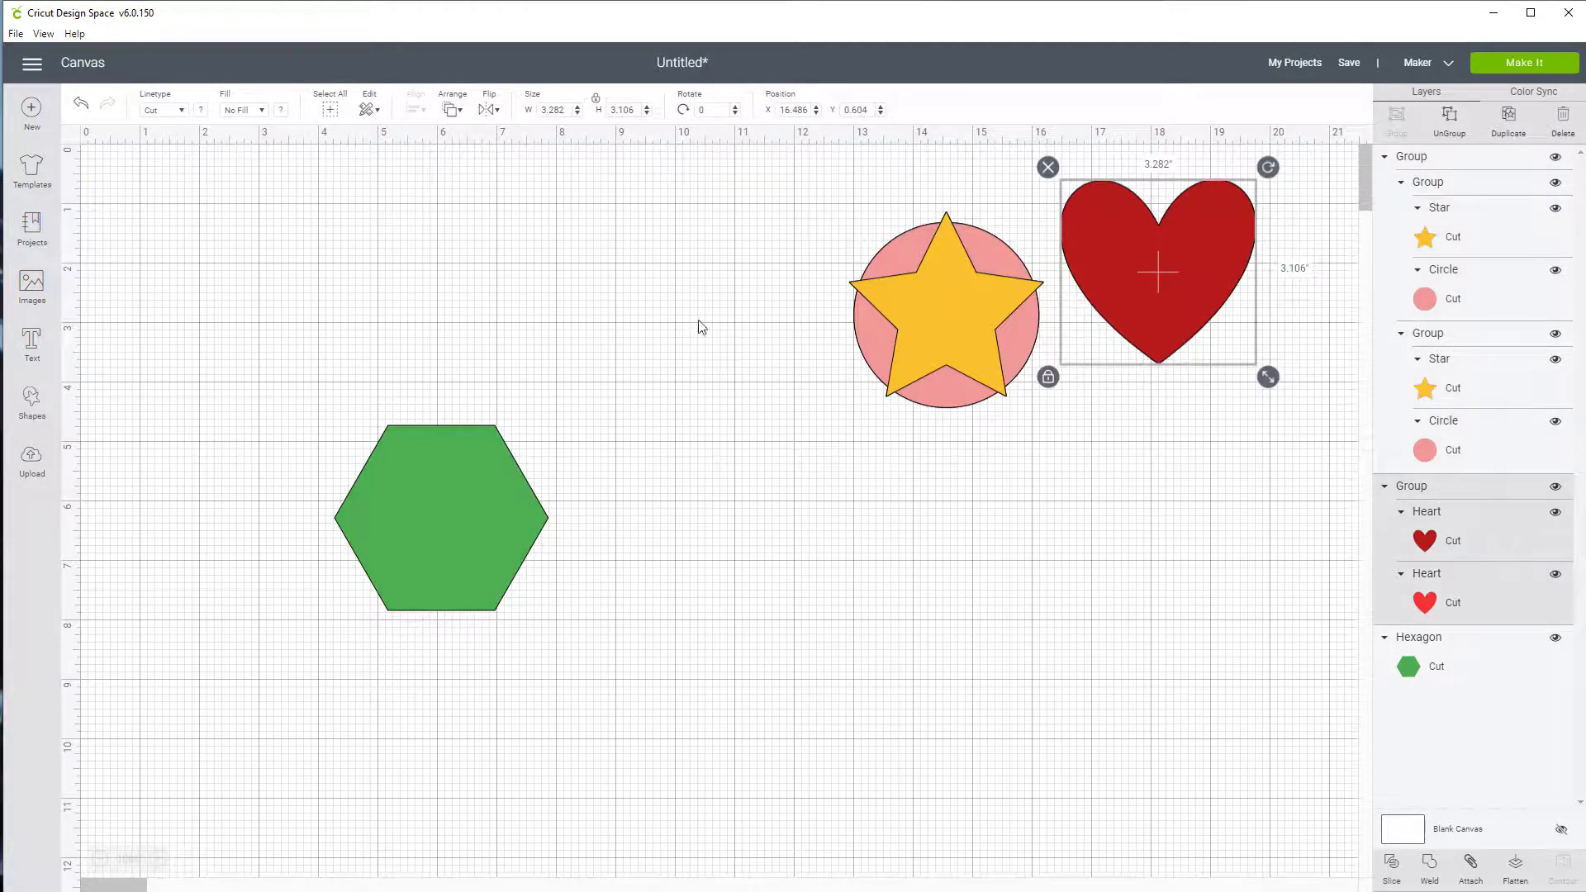
left_click_drag(390, 507, 860, 573)
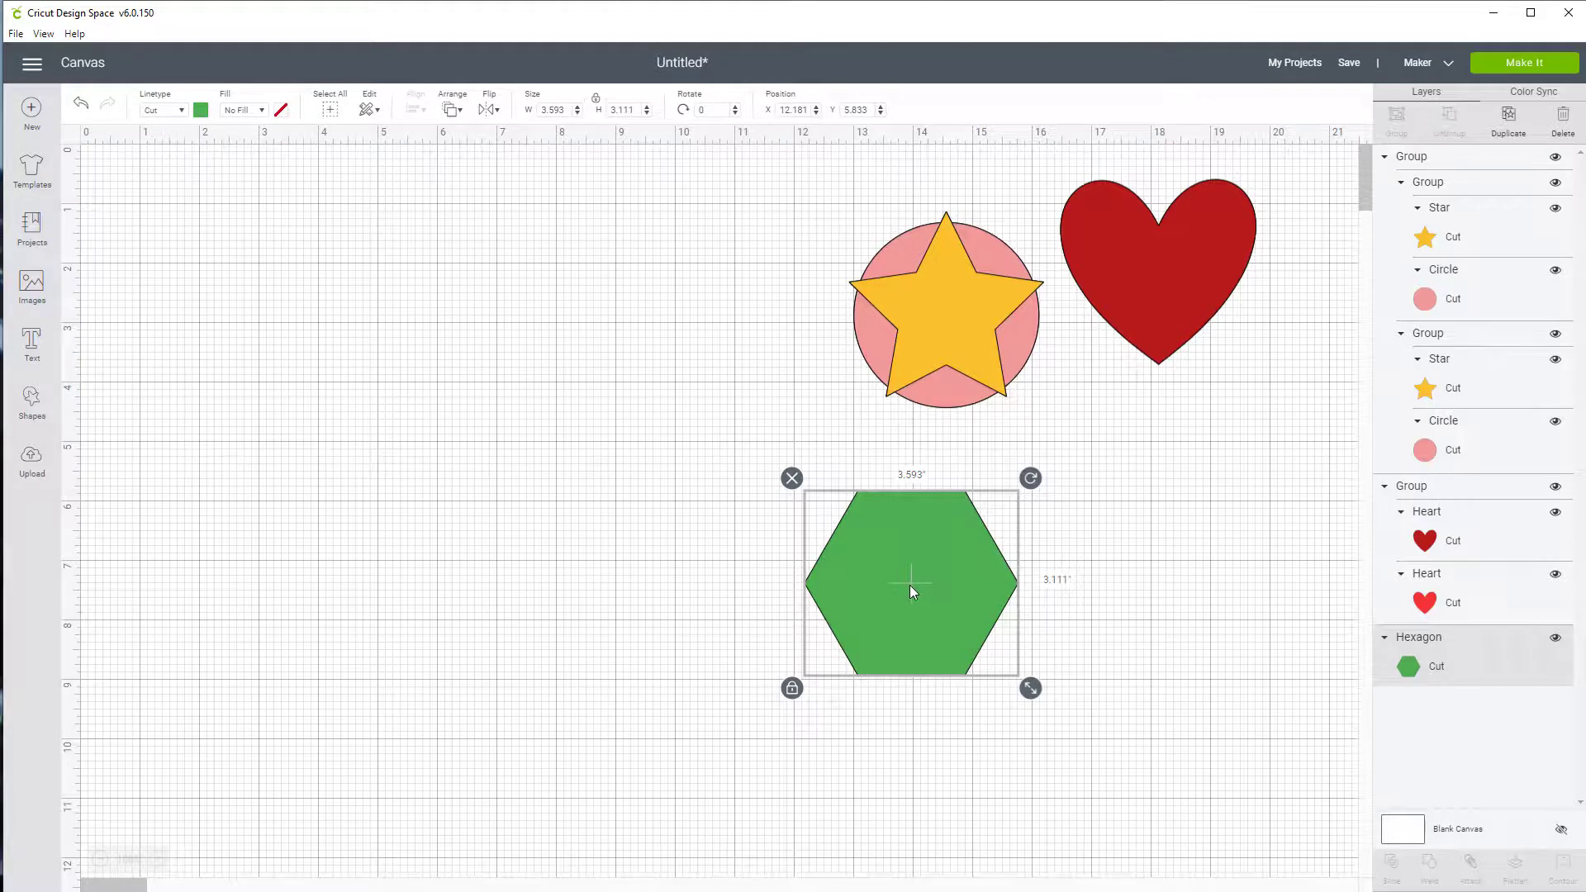
Add a square, unlock proportions, stretch it into a 5.278 × 0.889 in bar, and lay it on the hexagon
left_click(32, 402)
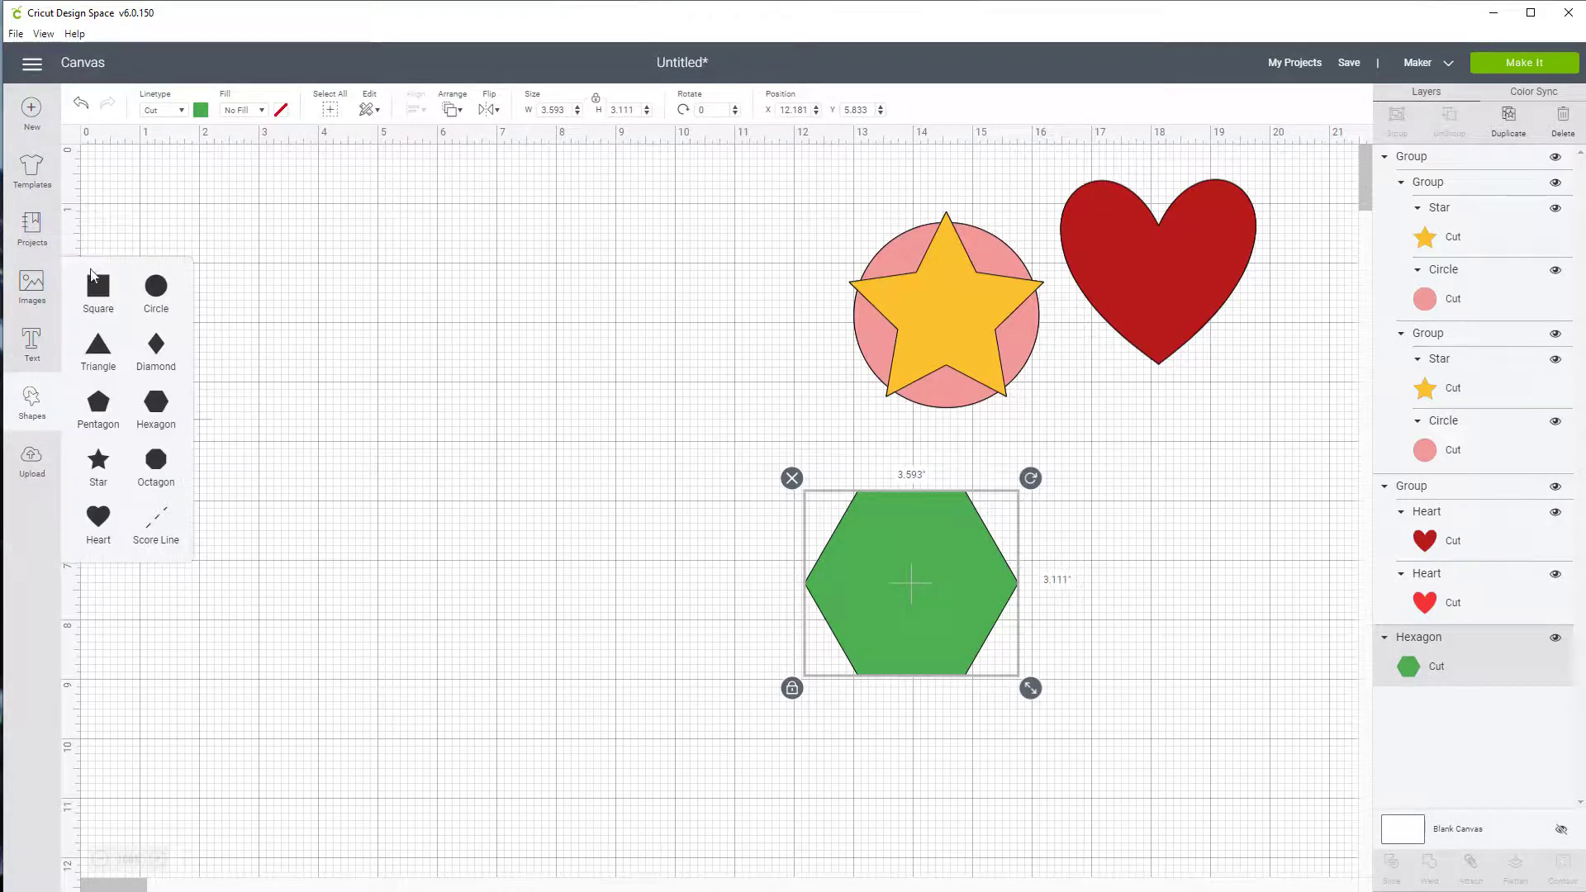
left_click(96, 289)
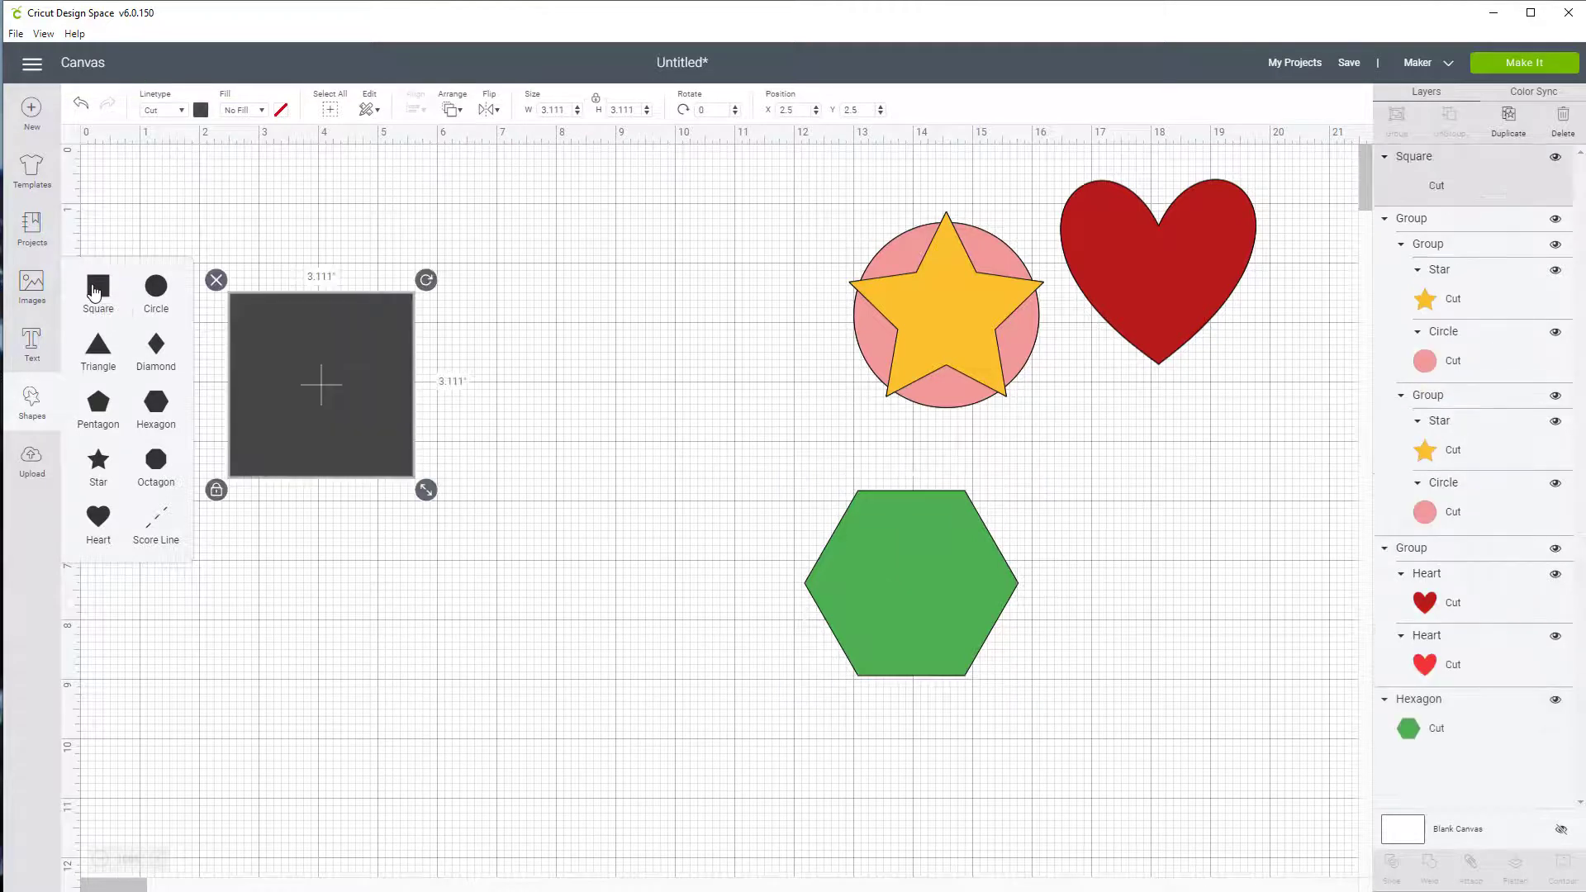
left_click(218, 492)
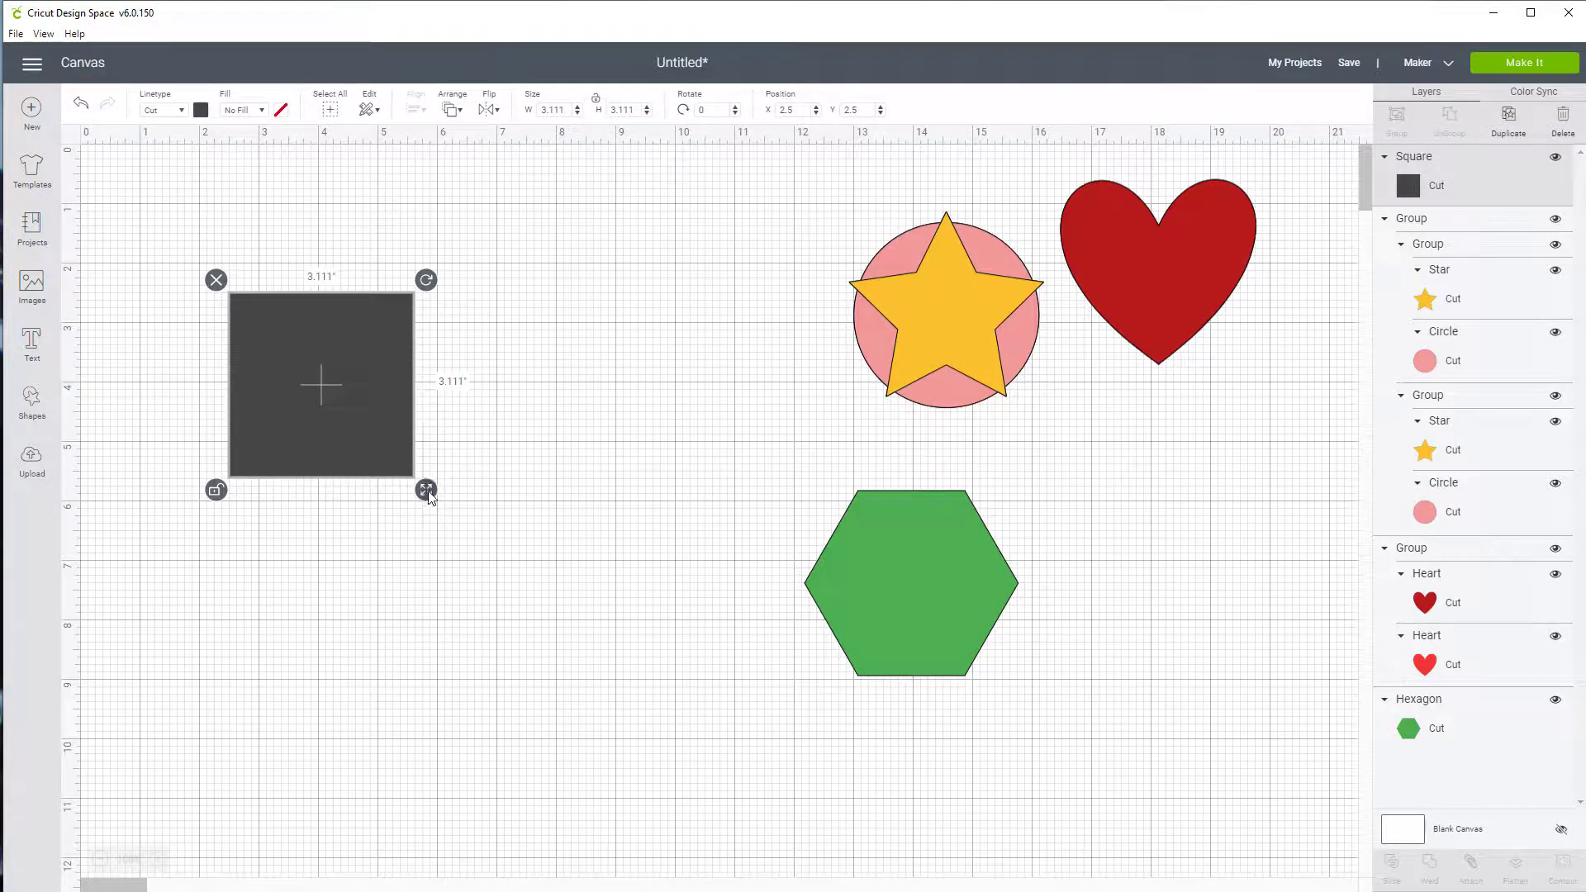
left_click_drag(428, 493, 560, 363)
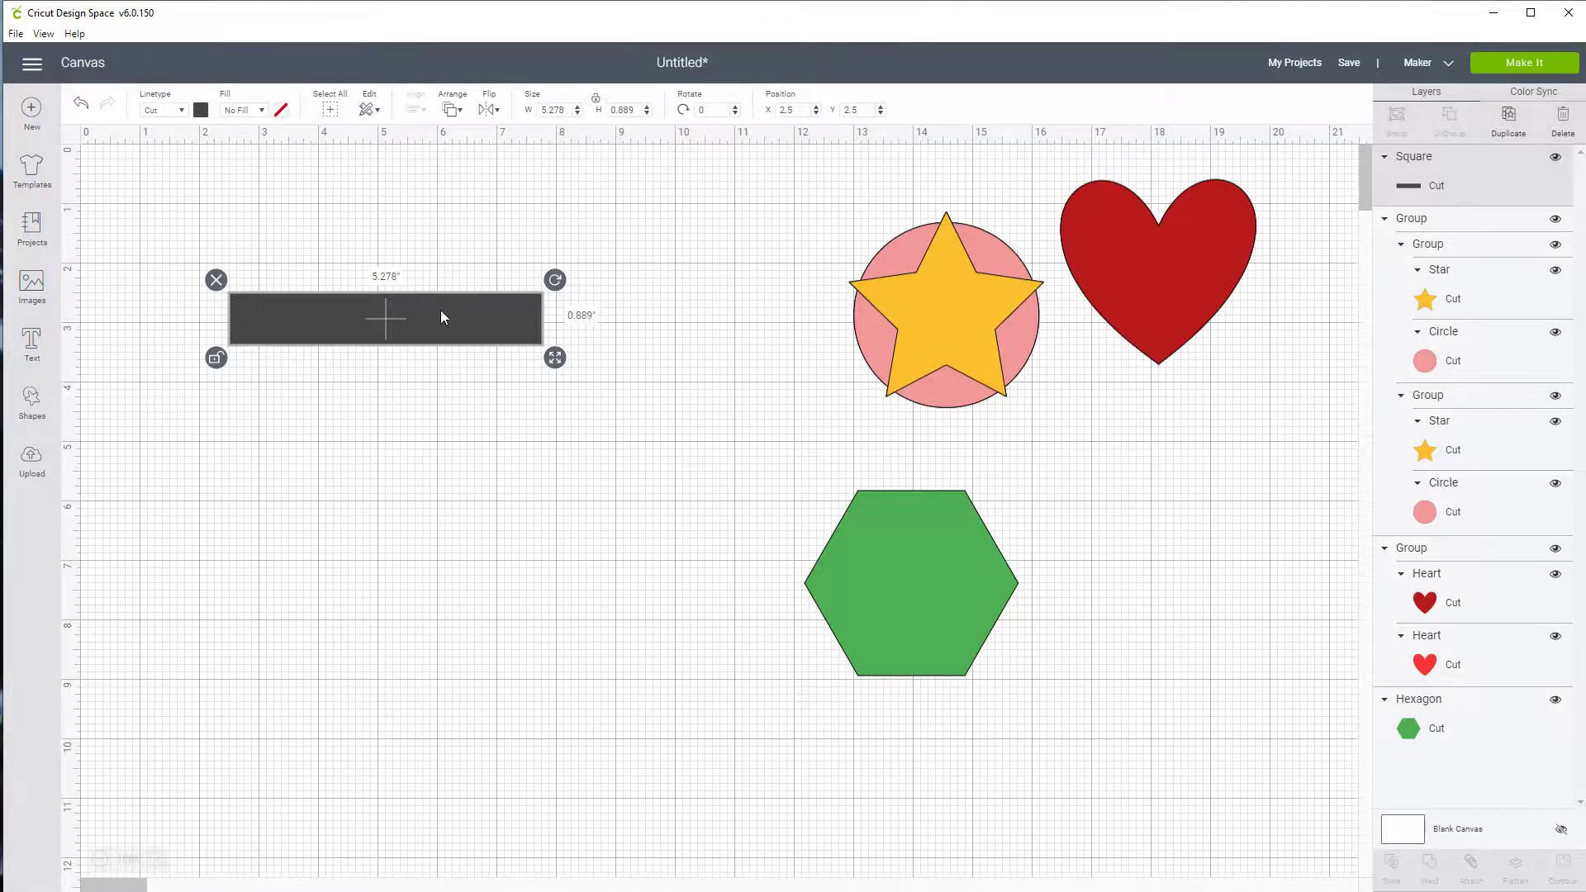
left_click_drag(443, 316, 969, 578)
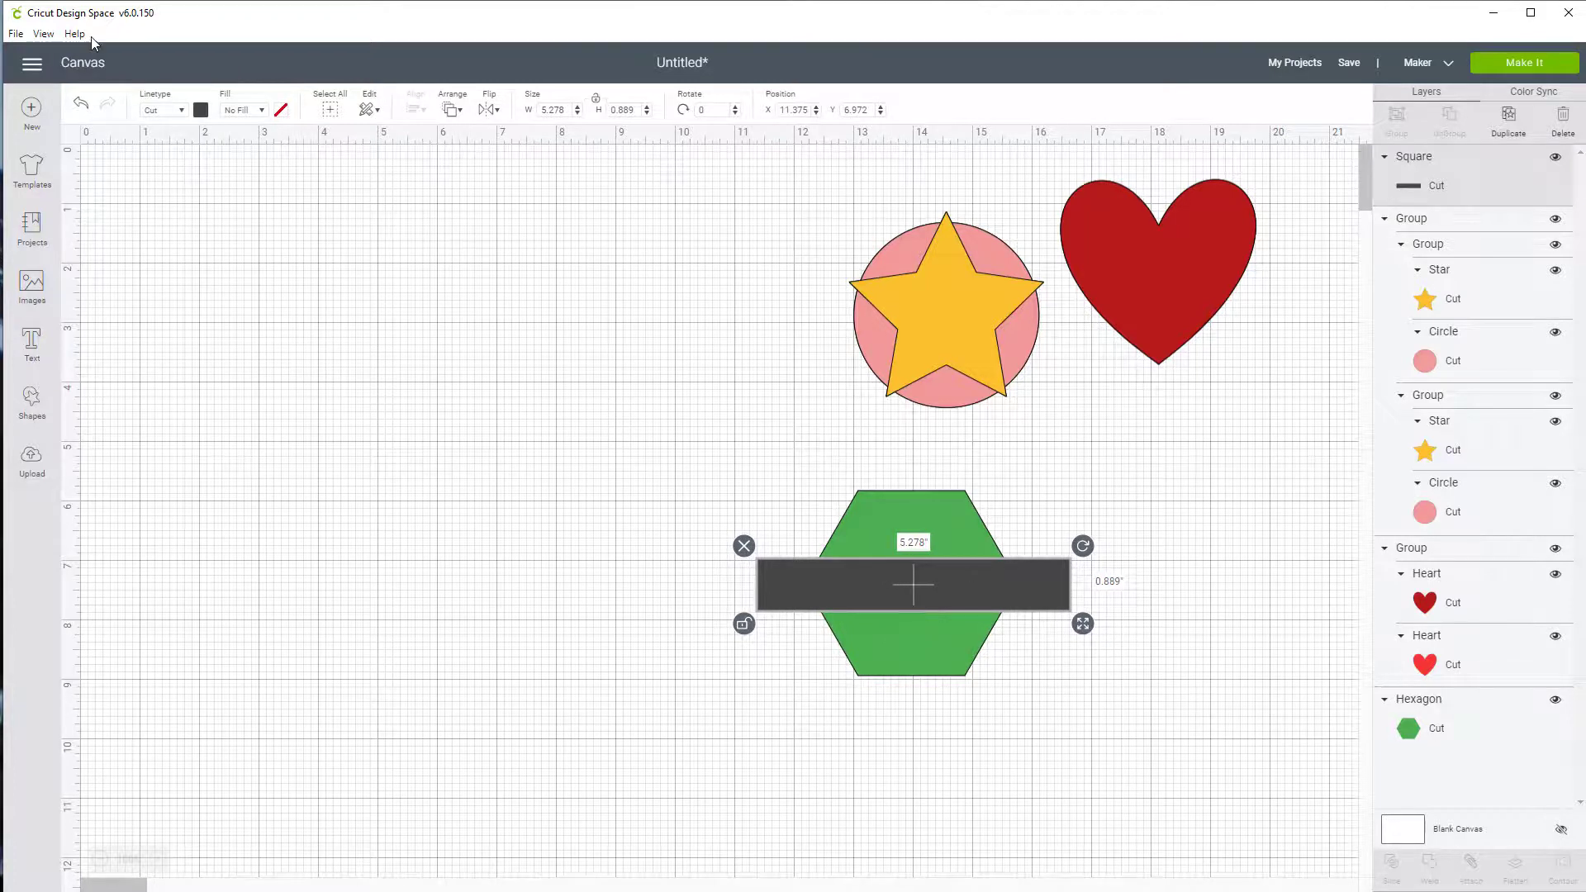
Colour the bar across the hexagon blue
left_click(201, 111)
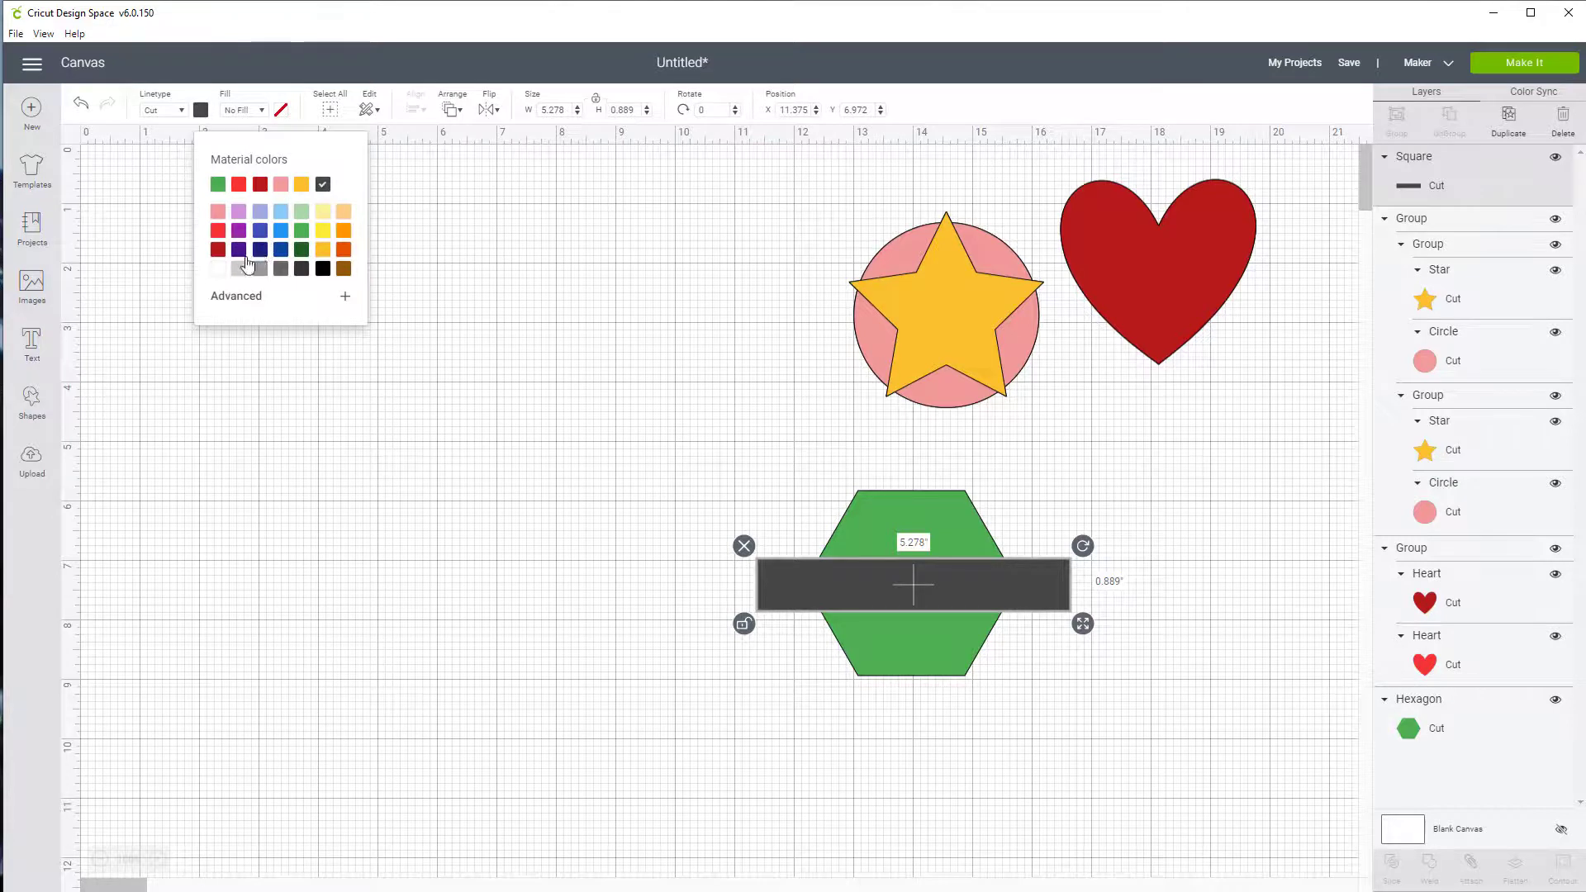
left_click(281, 237)
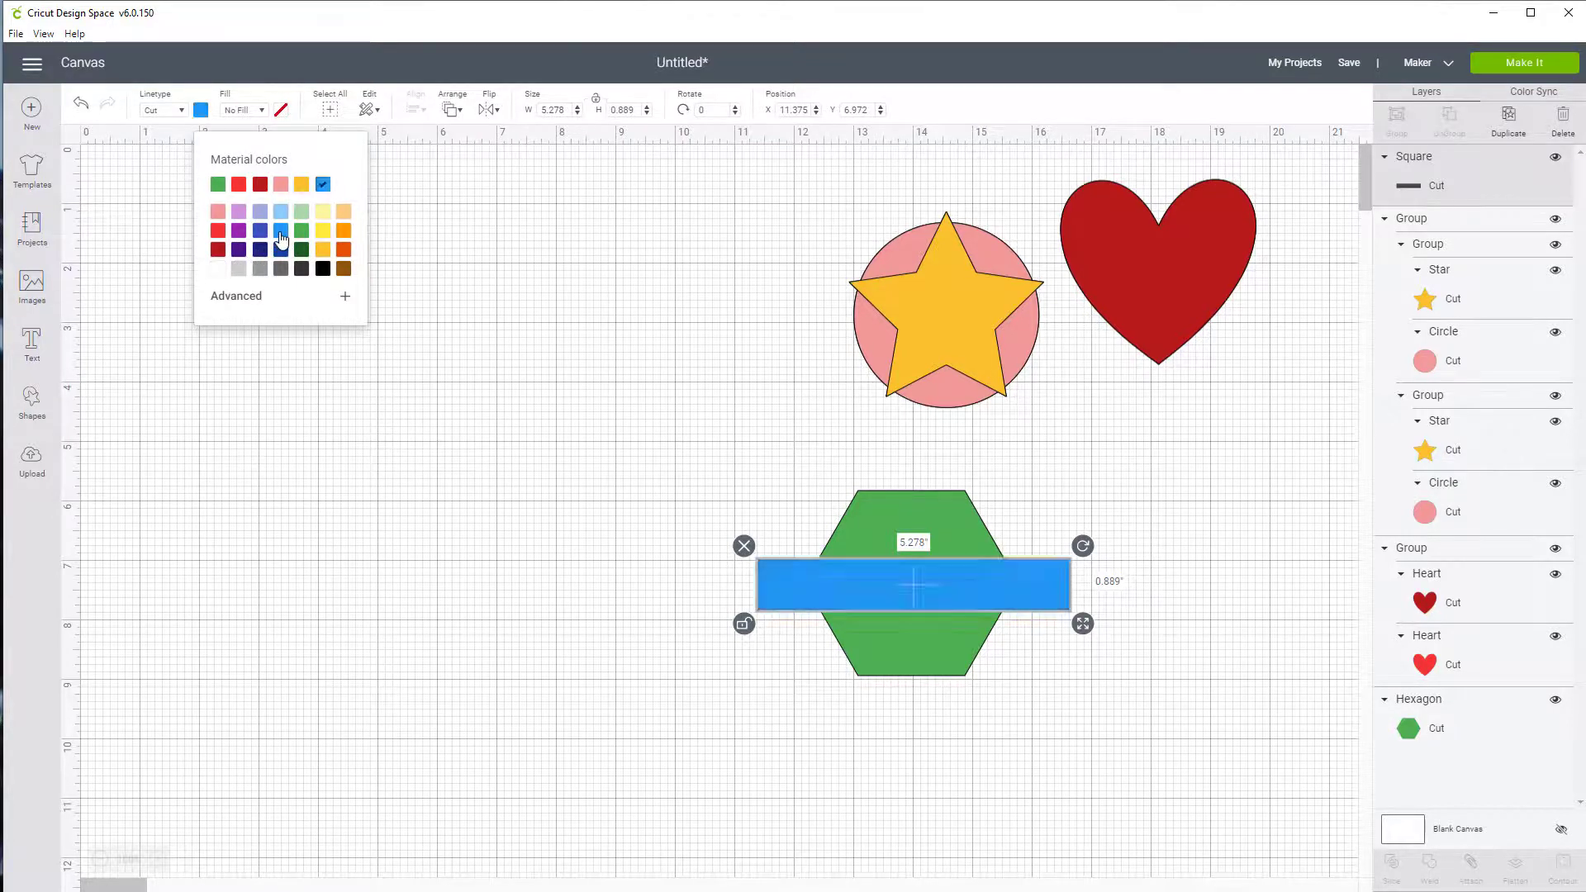
left_click(457, 496)
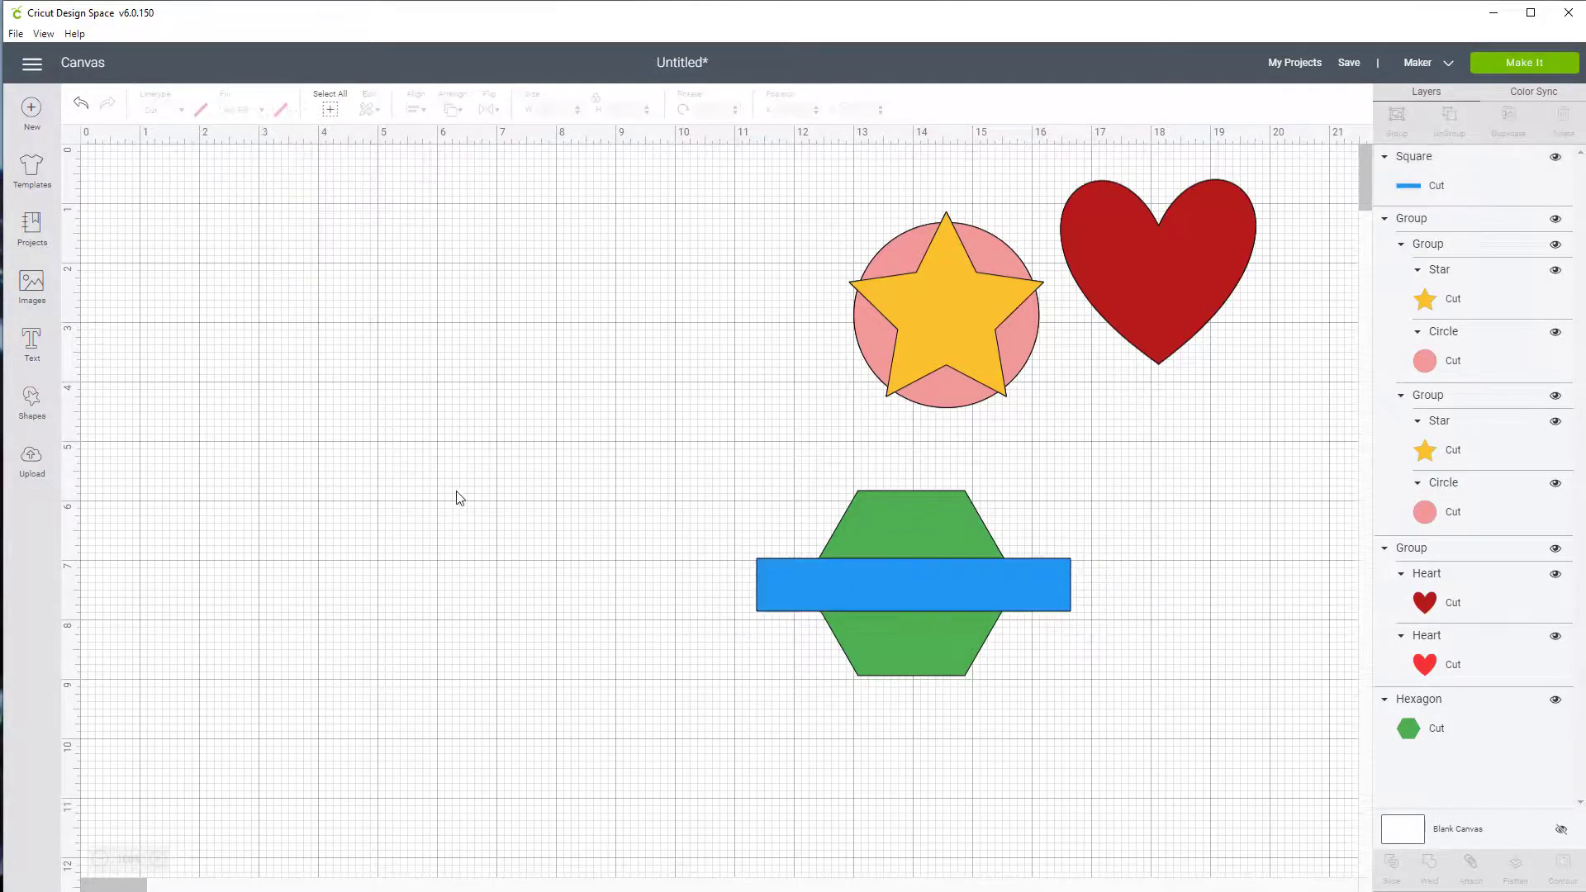
left_click(884, 594)
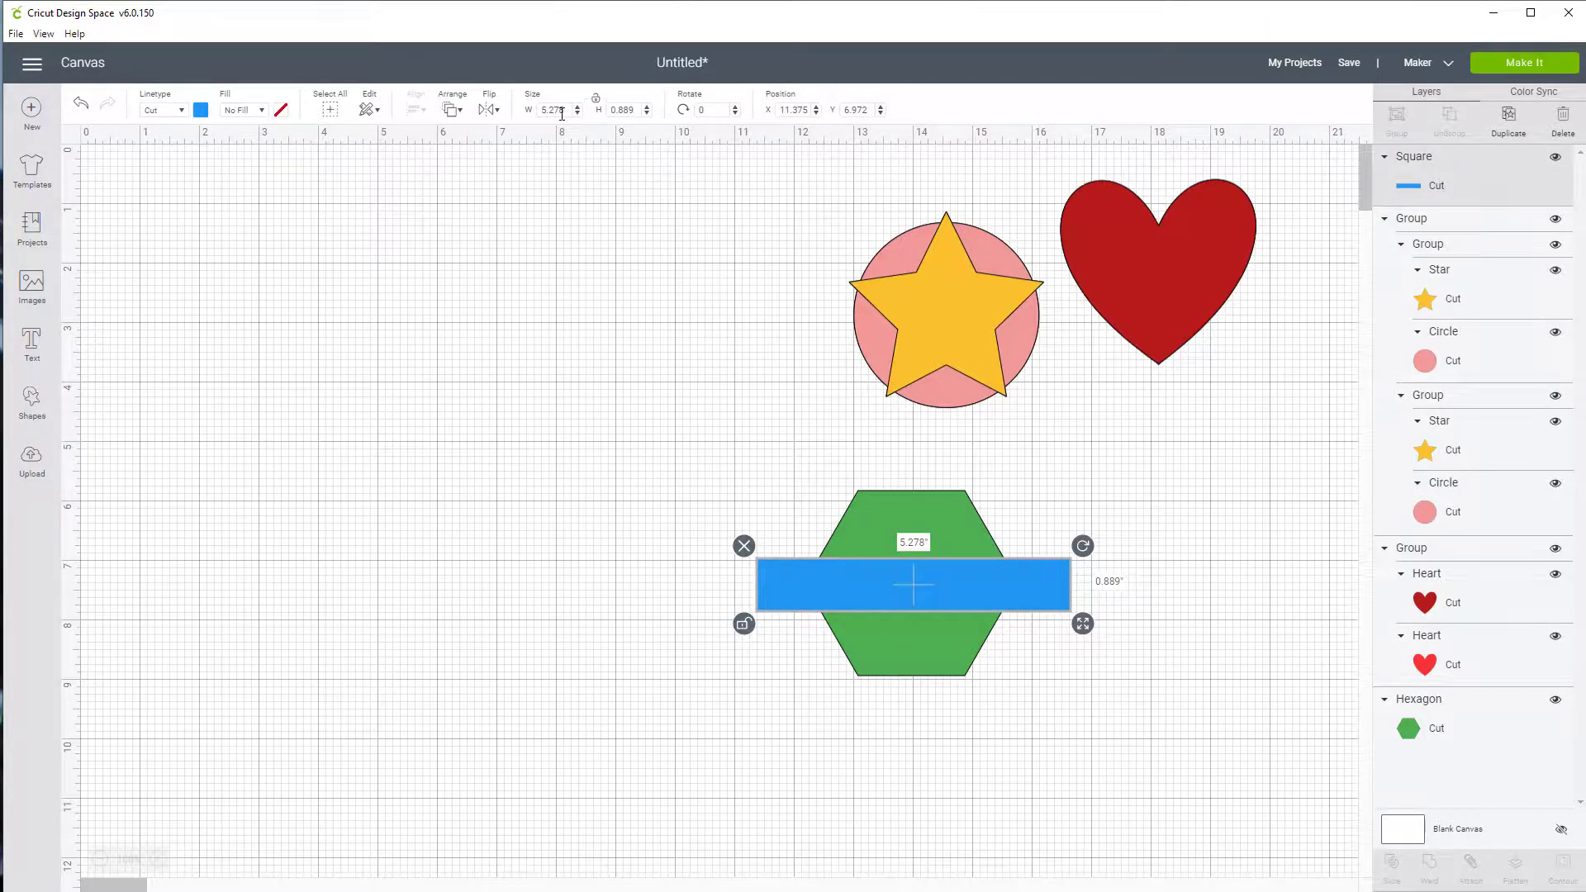
Resize the blue bar to height 1 in and width 5 in
double_click(628, 109)
type("1")
key("Tab")
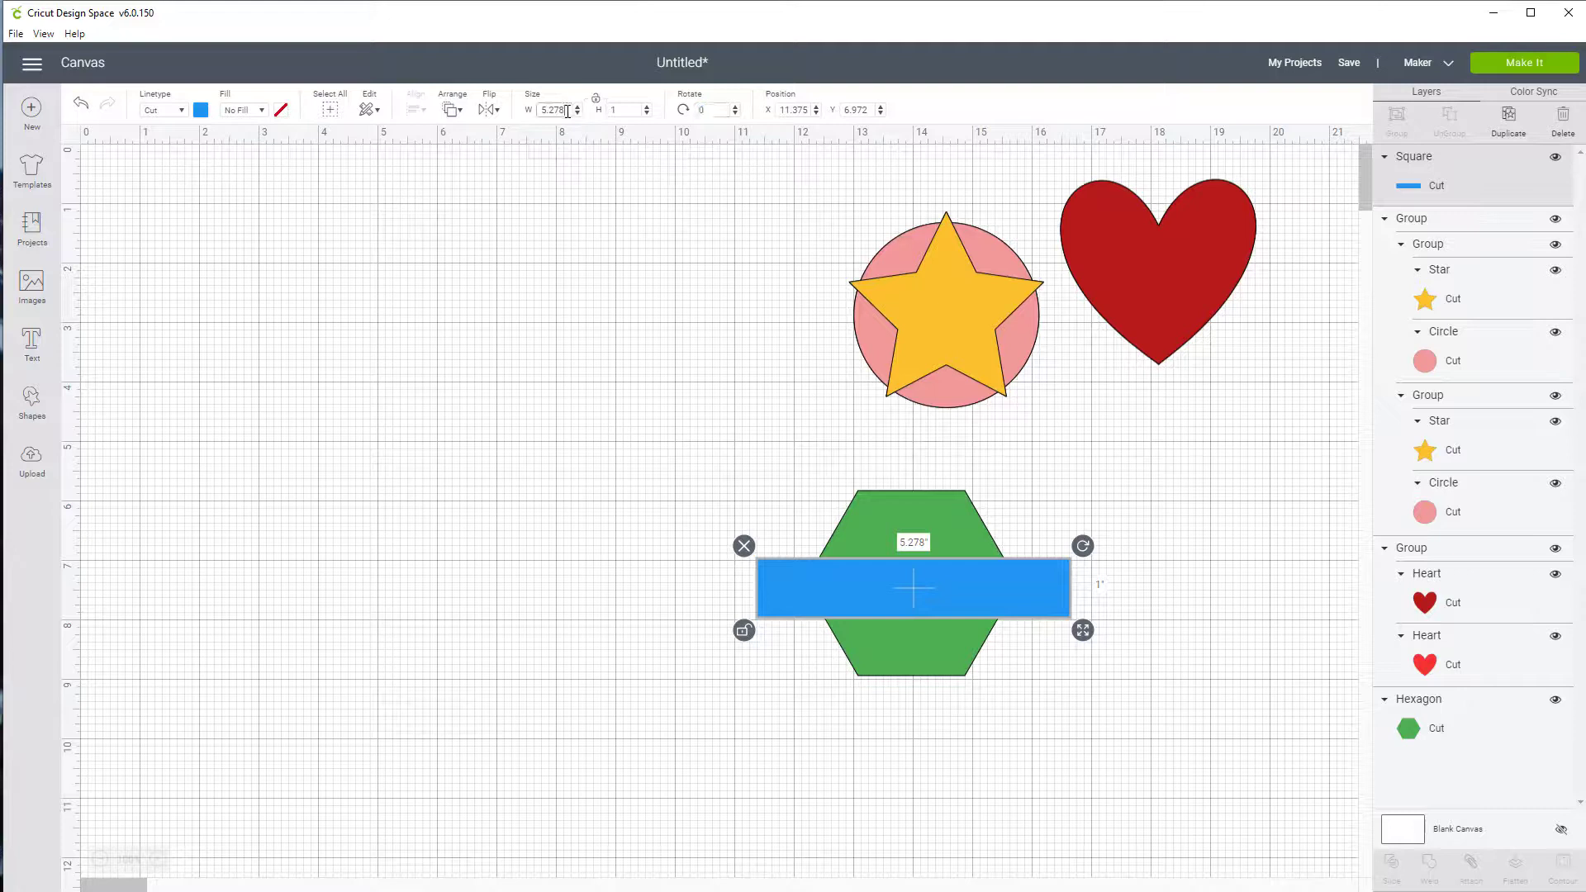
left_click_drag(566, 111, 529, 117)
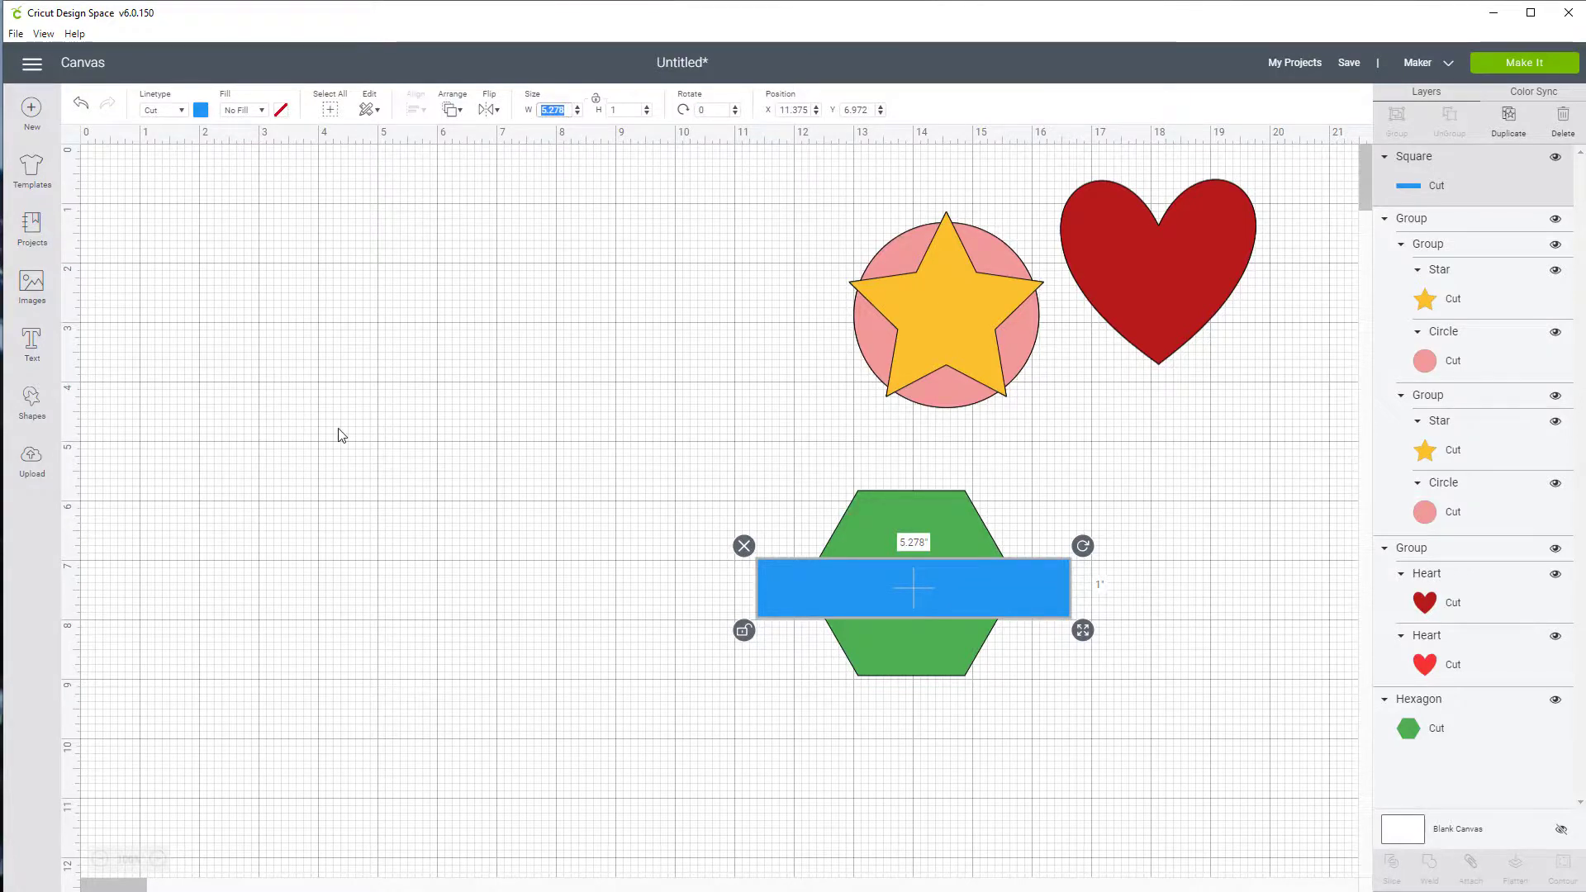
key("Tab")
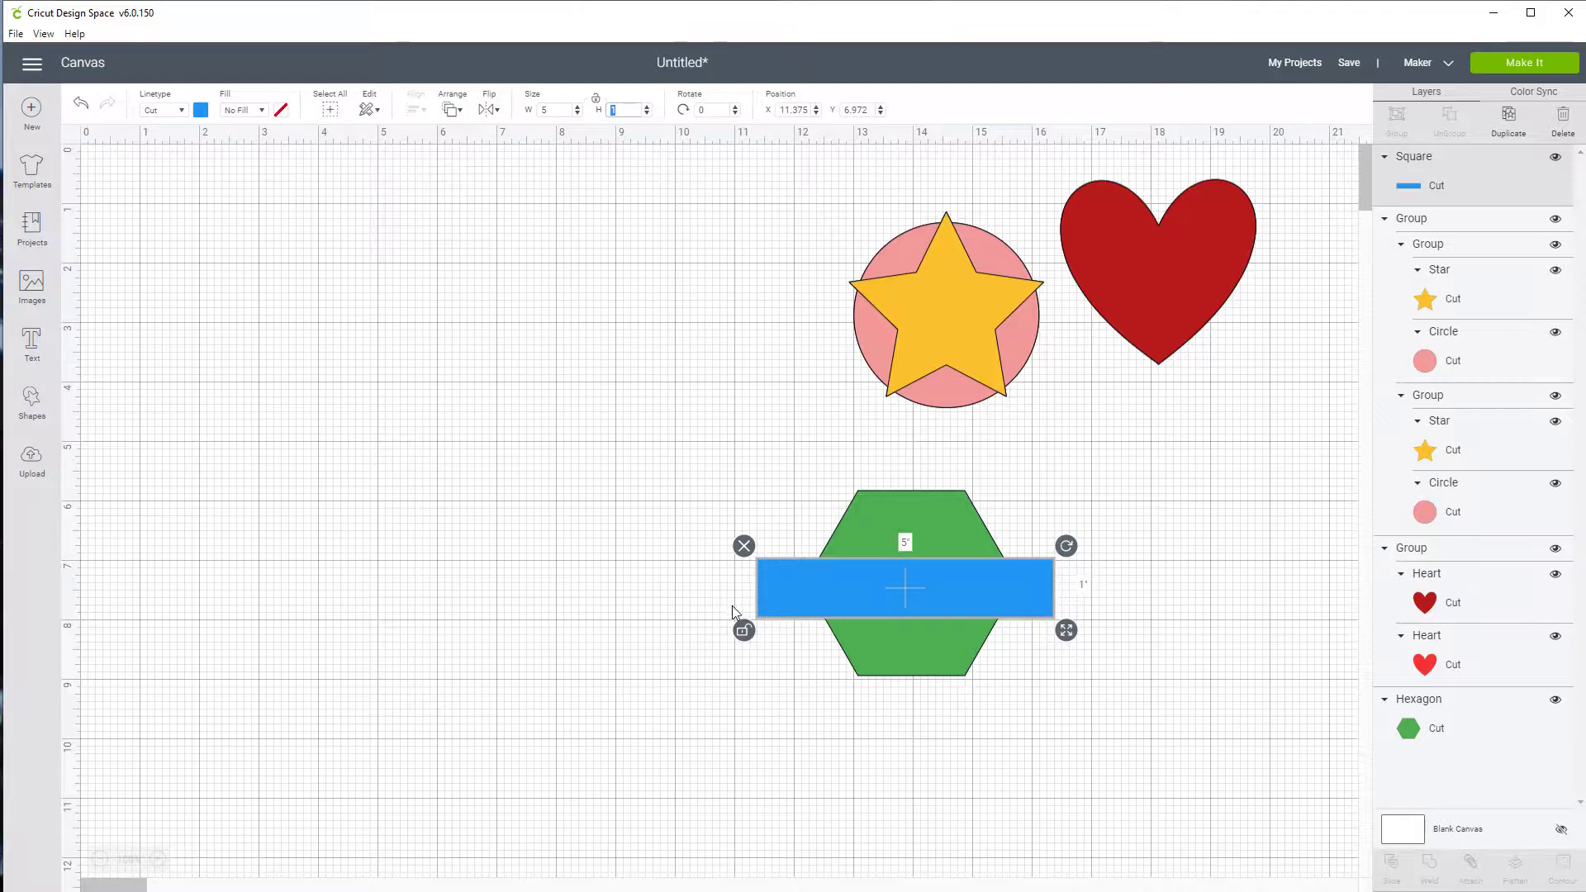
Align the hexagon and blue bar with Center Horizontally and Center Vertically
left_click(744, 632)
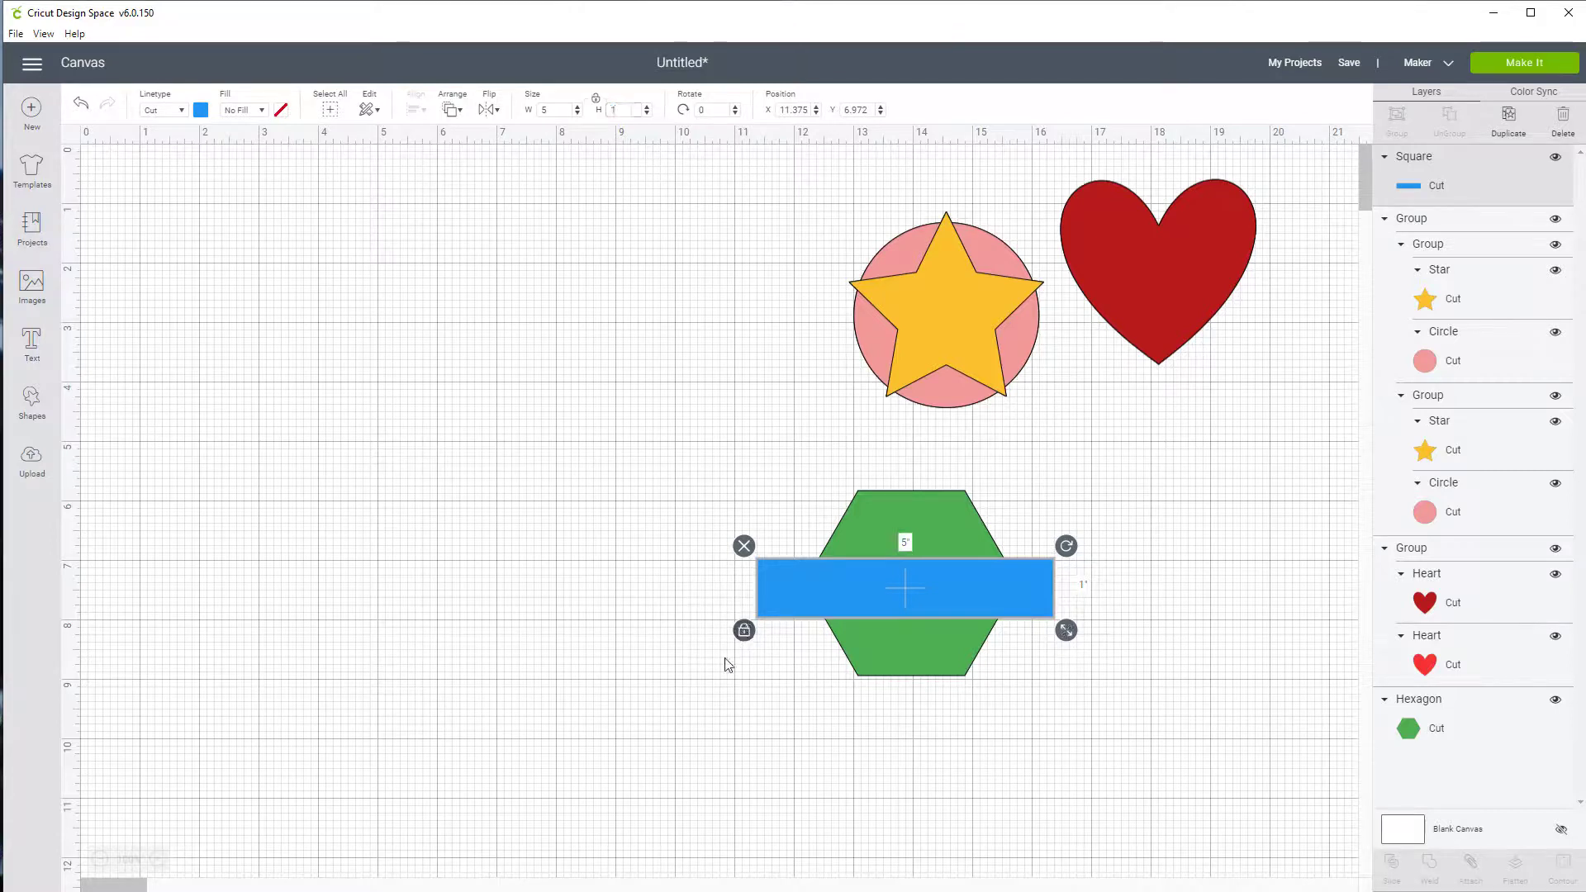
left_click(658, 576)
left_click_drag(617, 484, 1020, 720)
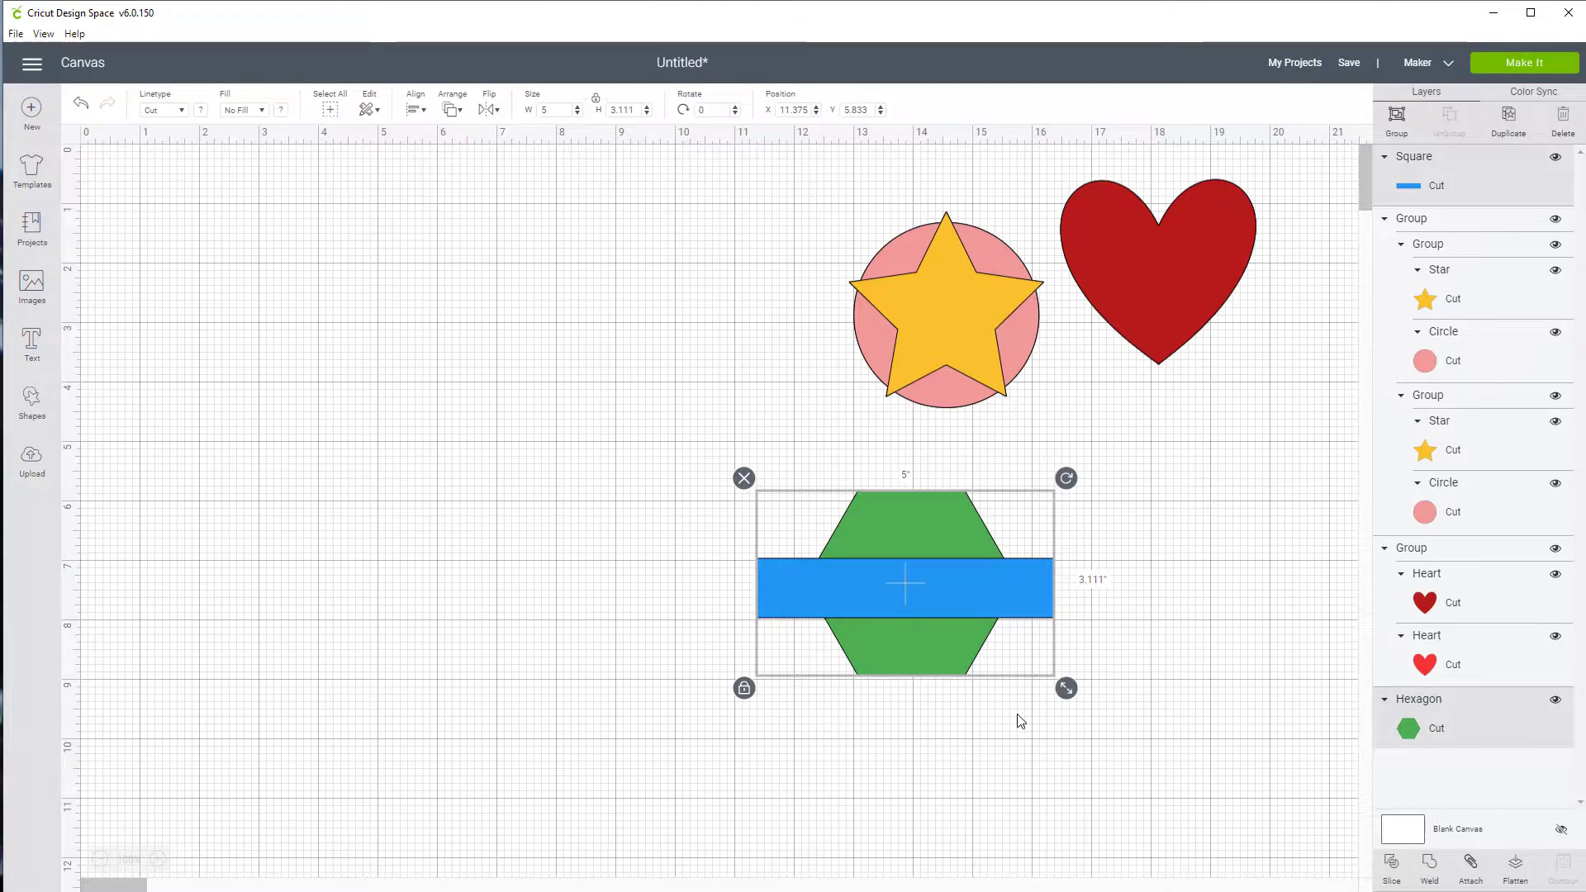
left_click(417, 116)
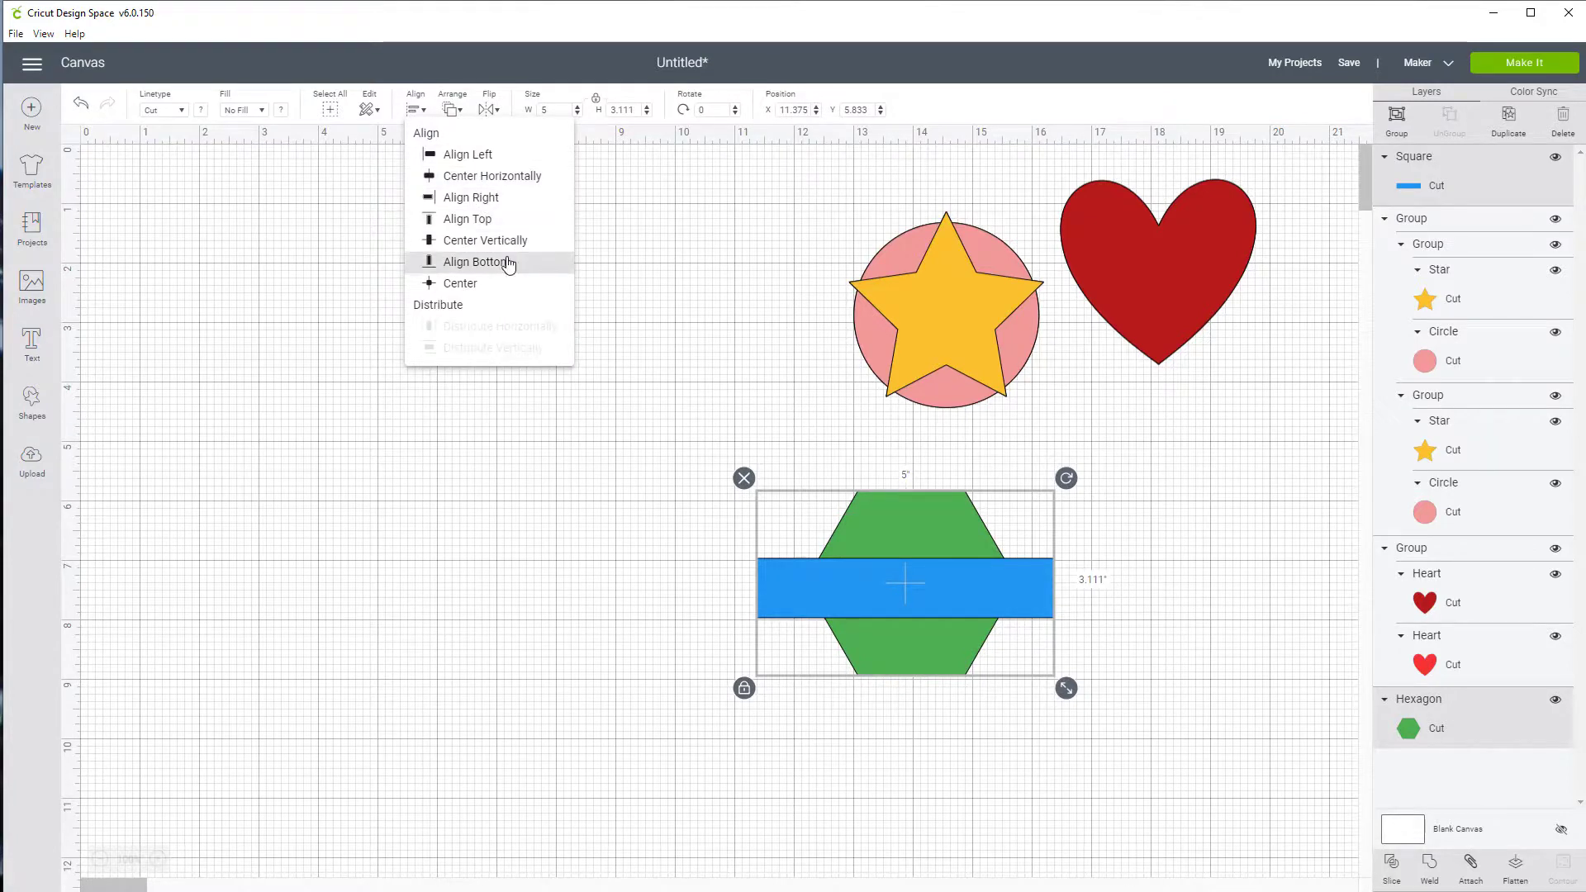
left_click(521, 177)
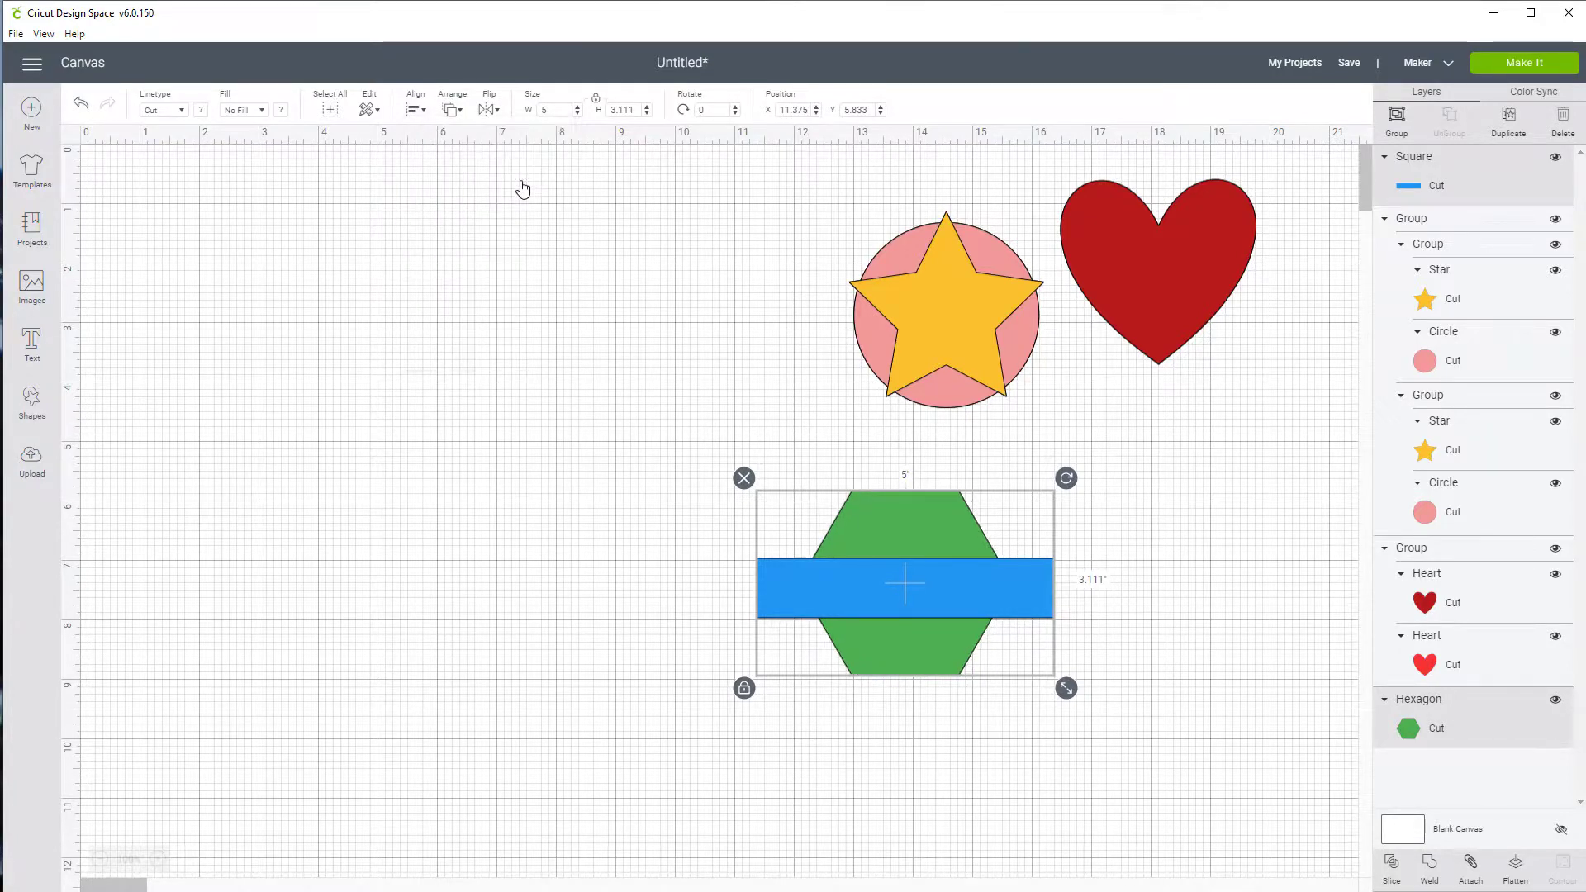
left_click(413, 113)
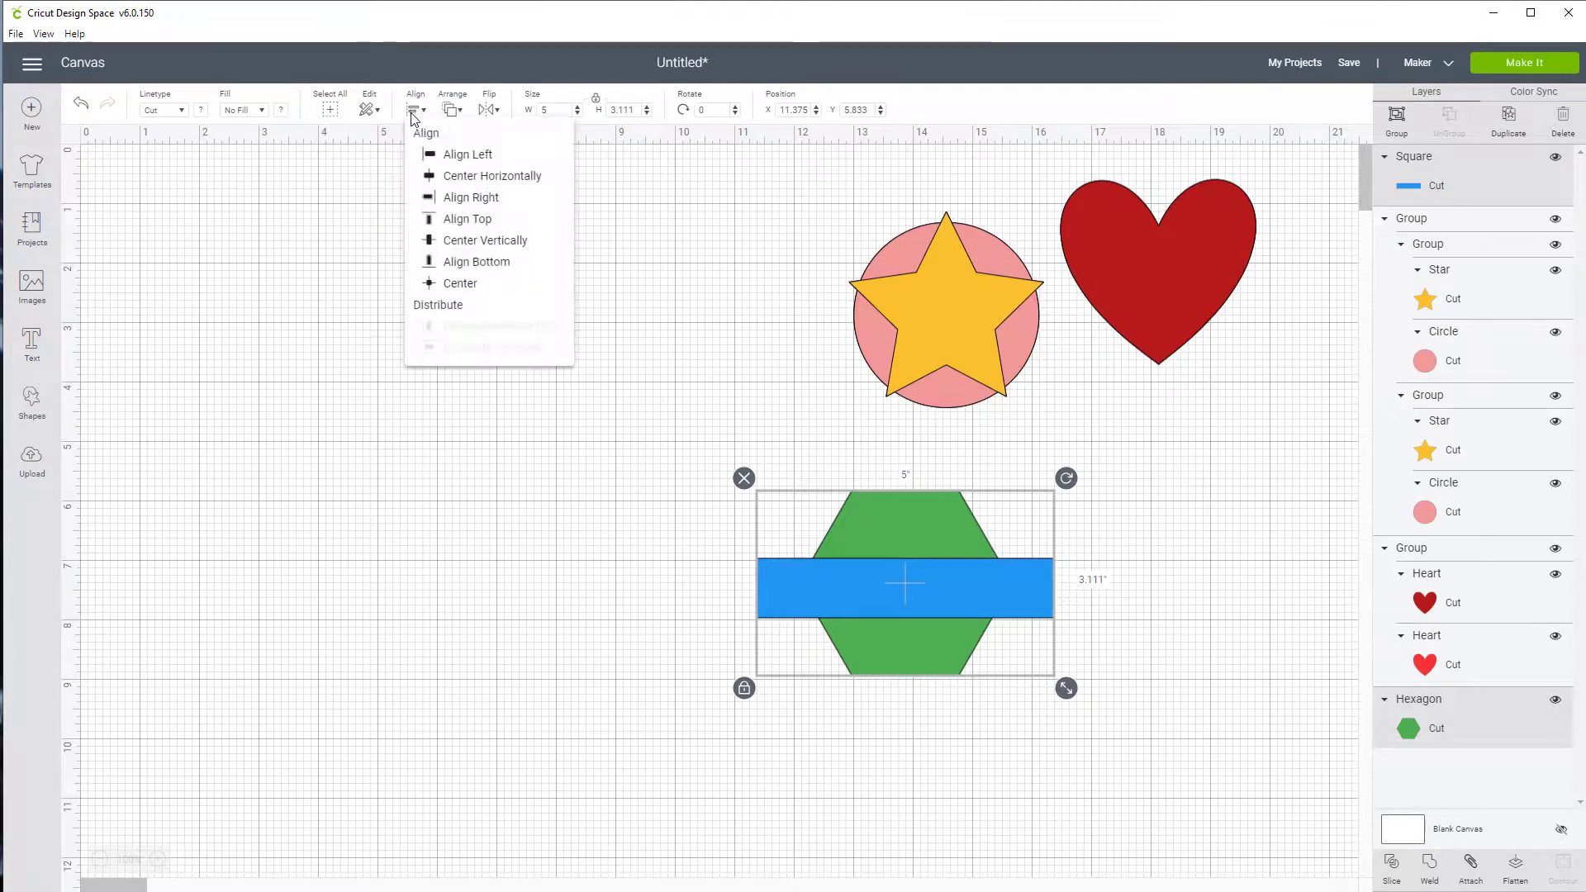
left_click(504, 241)
left_click(1182, 561)
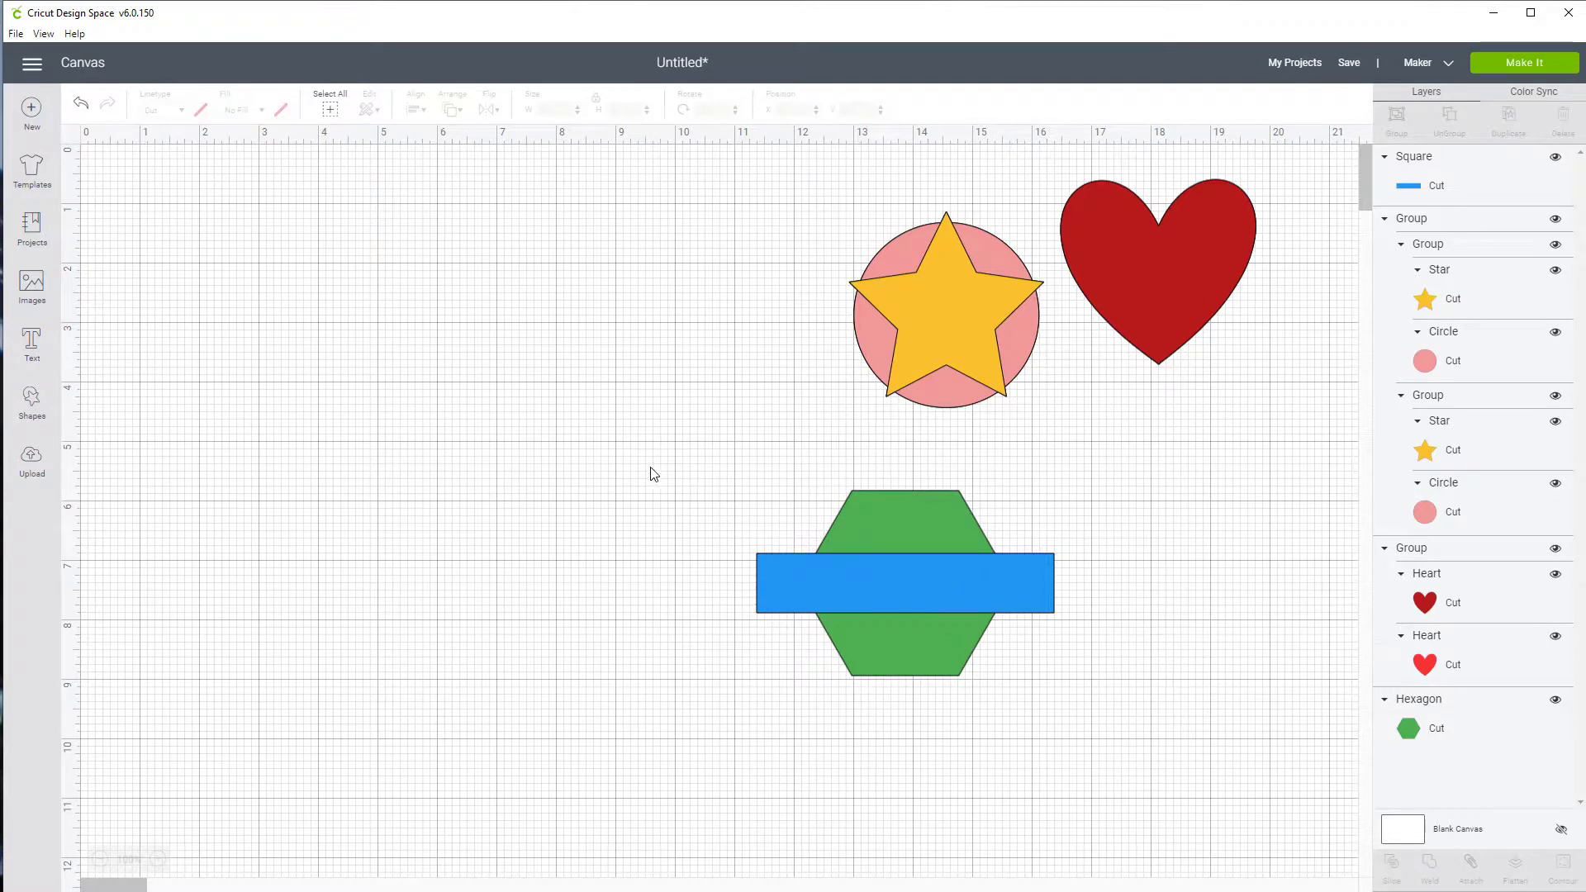
left_click_drag(650, 467, 885, 687)
Group the green hexagon with its blue bar and drag the group to the upper left
left_click_drag(695, 468, 973, 712)
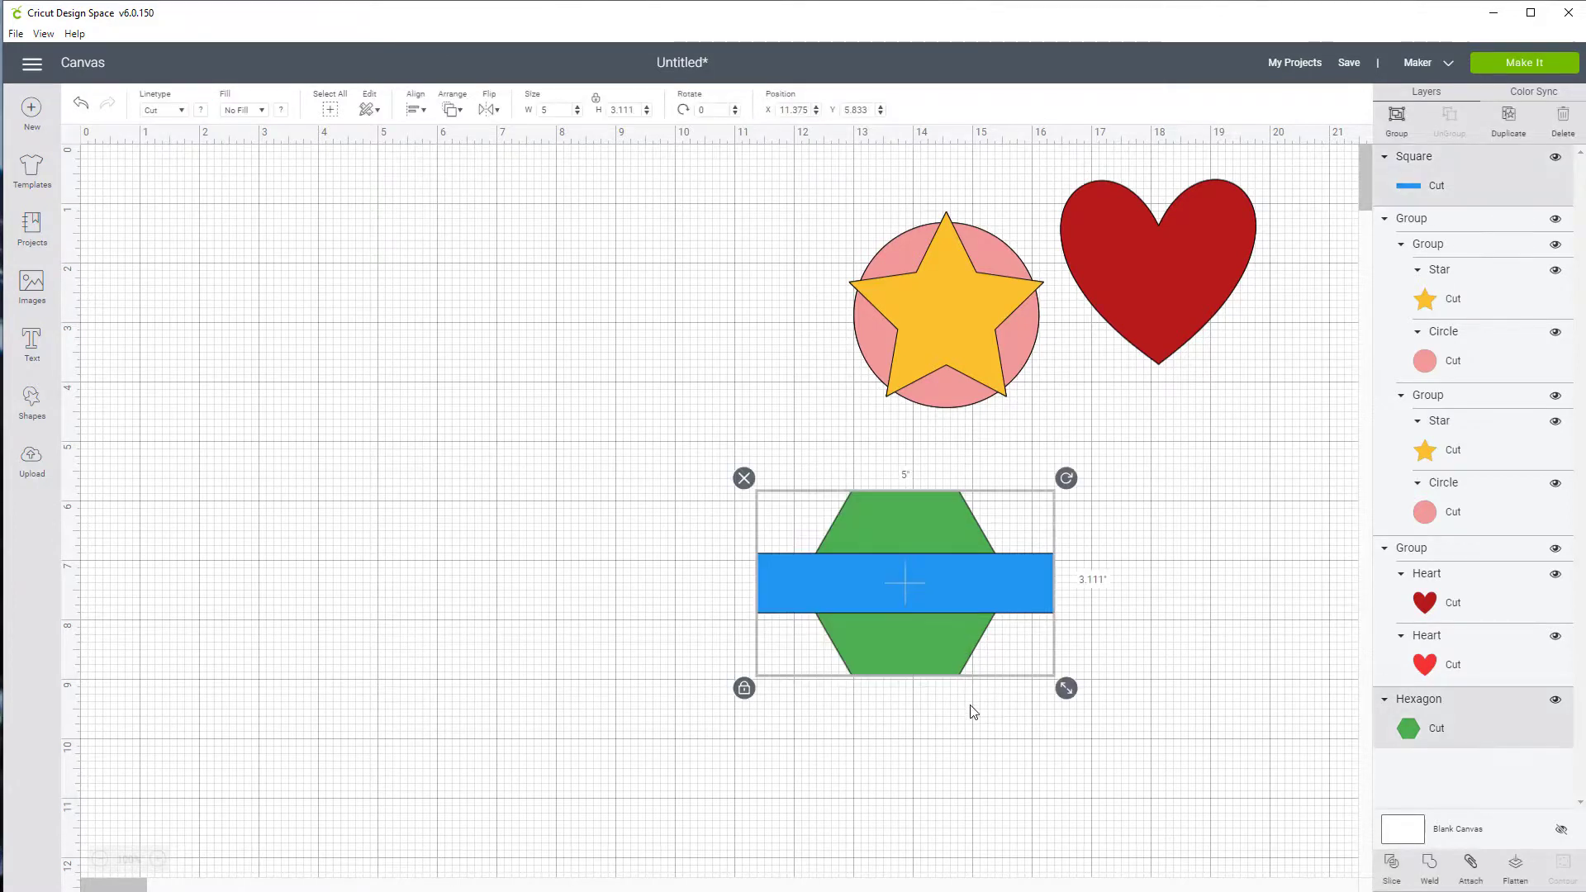
left_click(1400, 118)
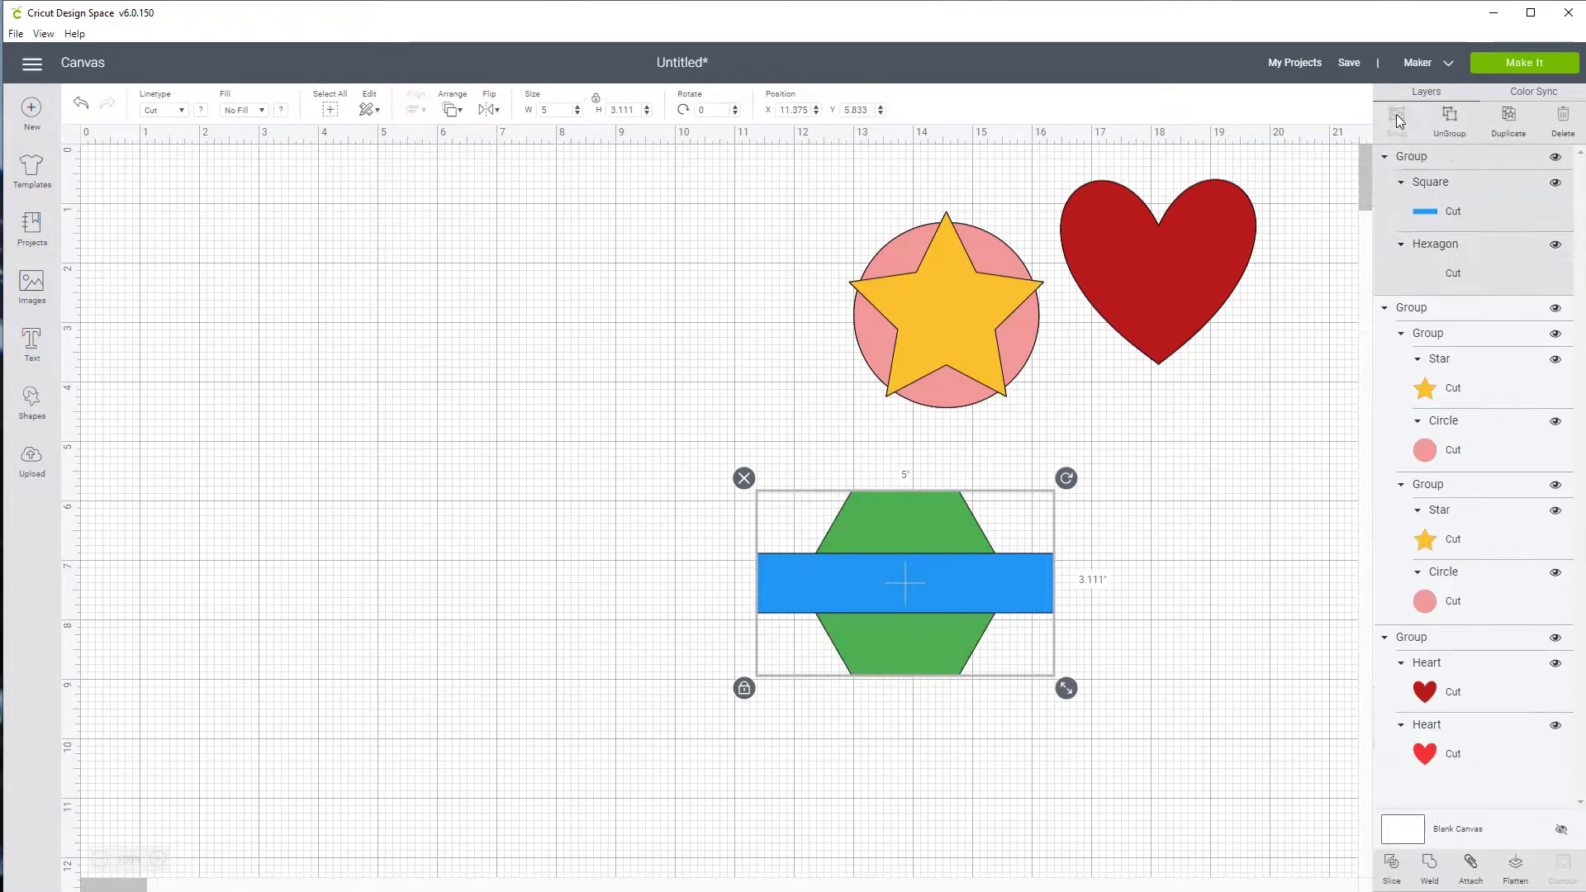
left_click_drag(898, 578, 481, 360)
left_click(831, 703)
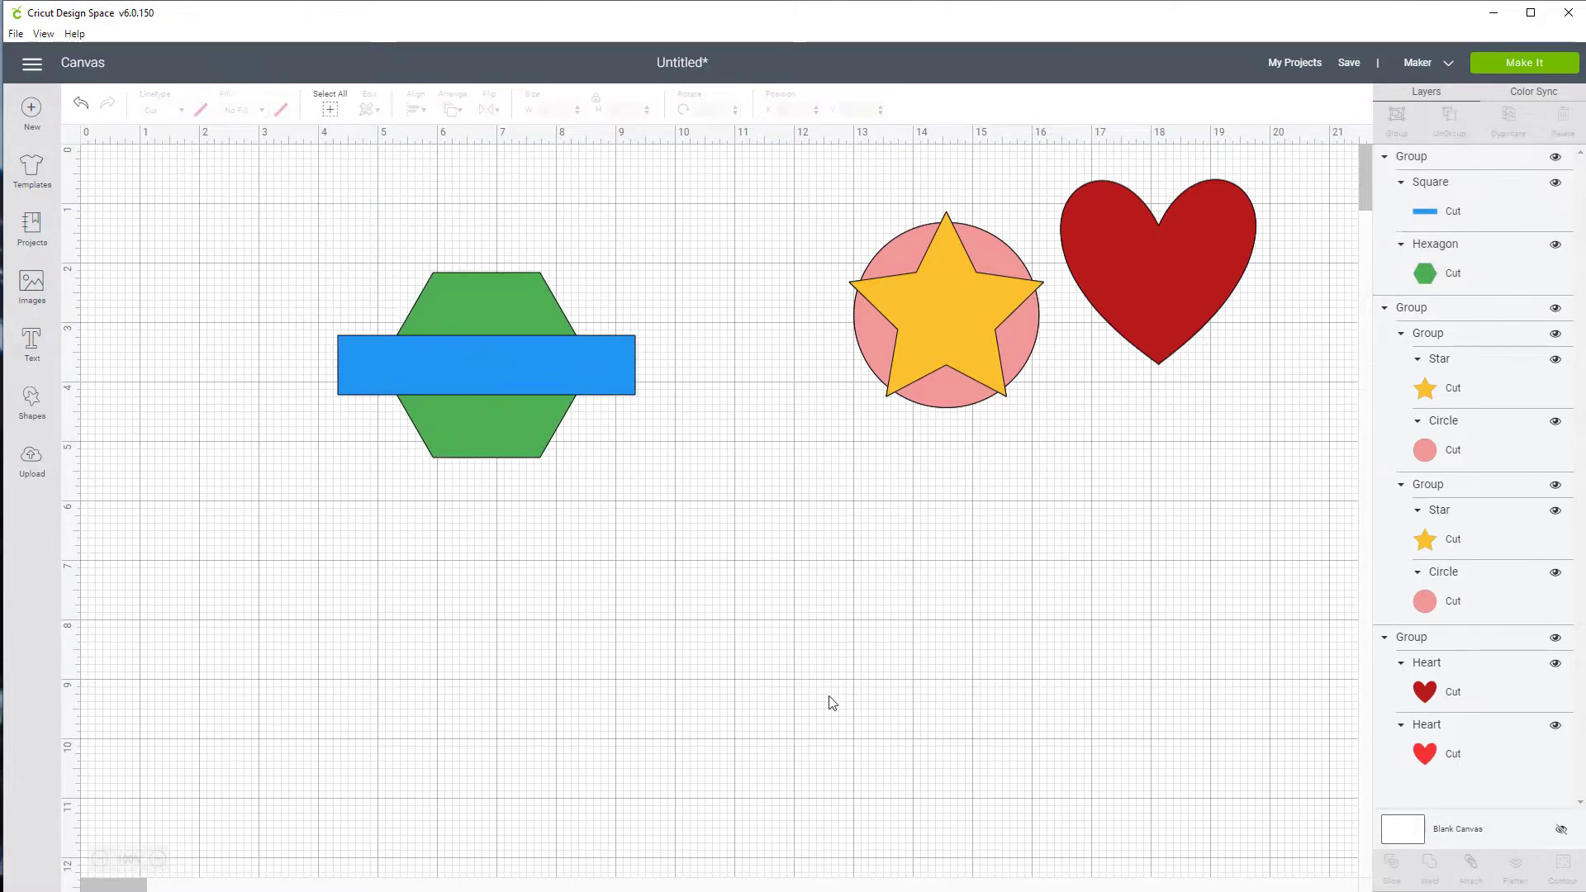